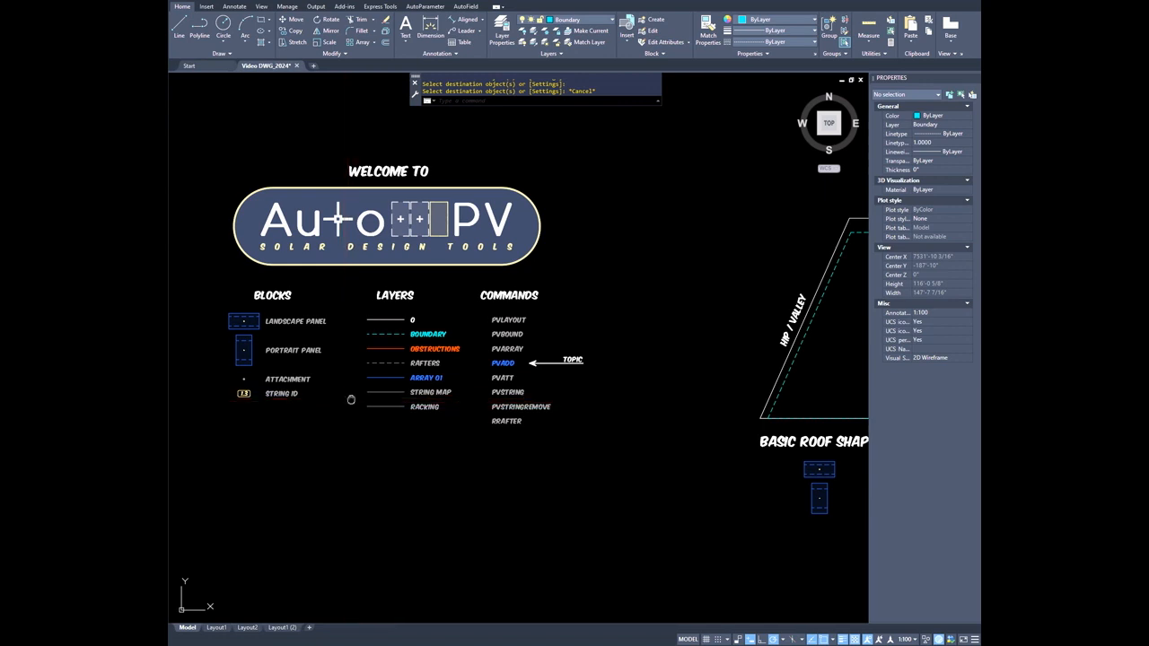
# - Start PVADD and select both the portrait and landscape panel blocks below the basic roof shape
pyautogui.moveTo(359, 405); pyautogui.dragTo(384, 419, button='middle')
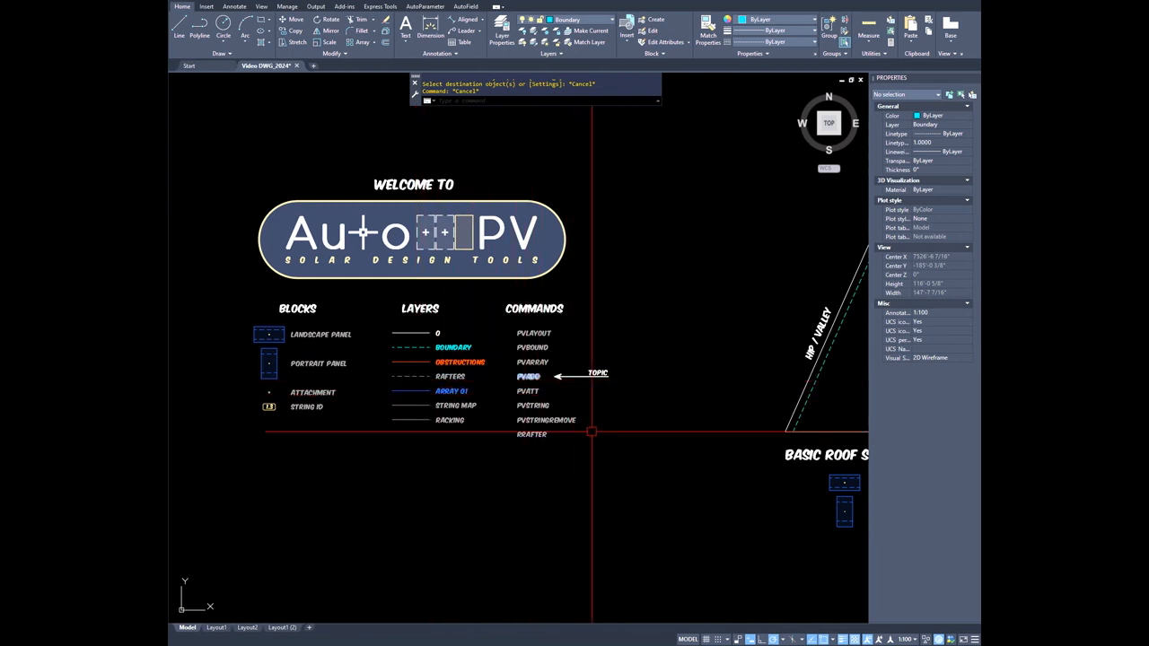
pyautogui.moveTo(692, 441); pyautogui.dragTo(429, 432, button='middle')
pyautogui.moveTo(639, 388)
pyautogui.mouseDown(button='middle')
pyautogui.moveTo(581, 375)
pyautogui.moveTo(530, 332)
pyautogui.moveTo(526, 349)
pyautogui.moveTo(526, 315)
pyautogui.mouseUp(button='middle')
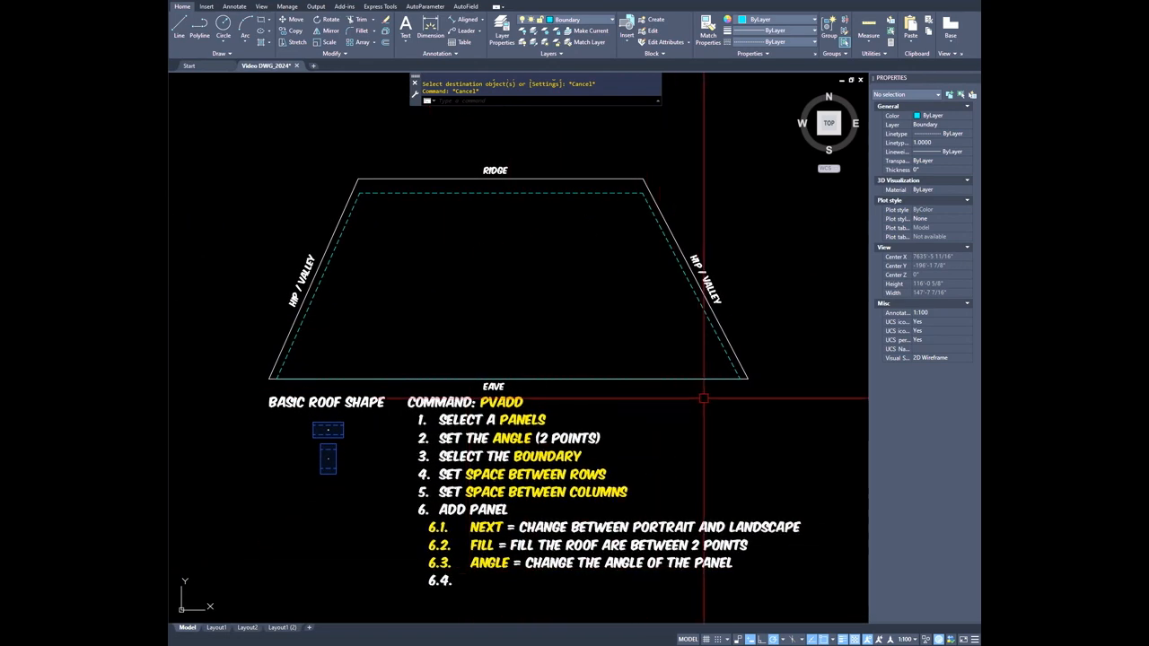
pyautogui.click(506, 279)
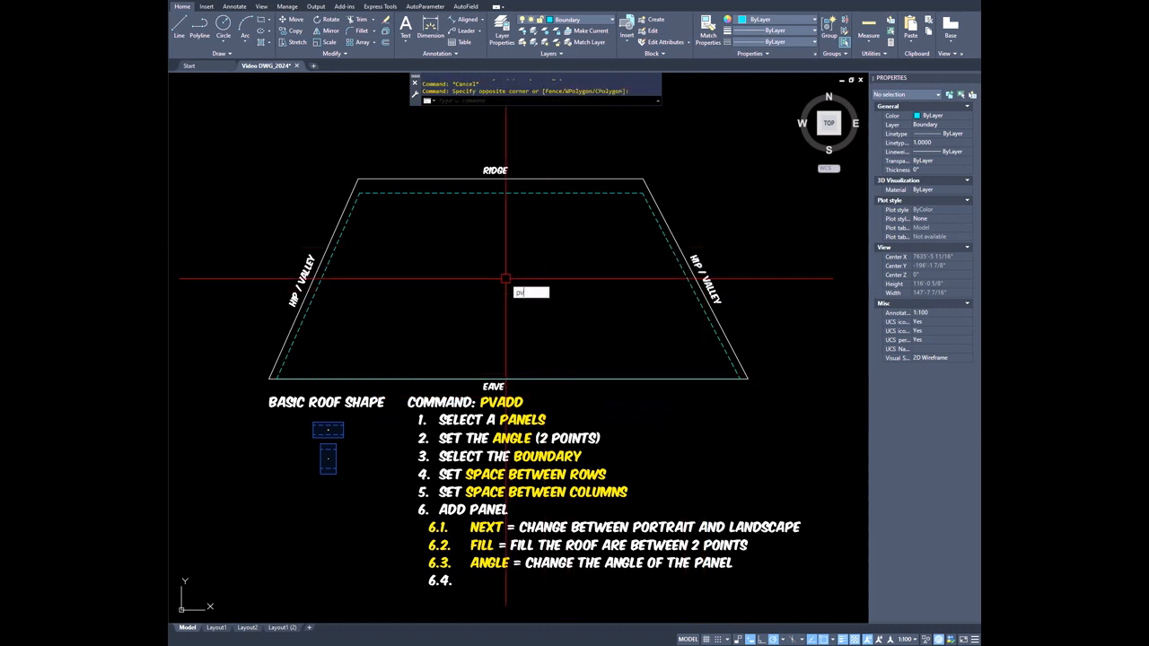
pyautogui.write('ad')
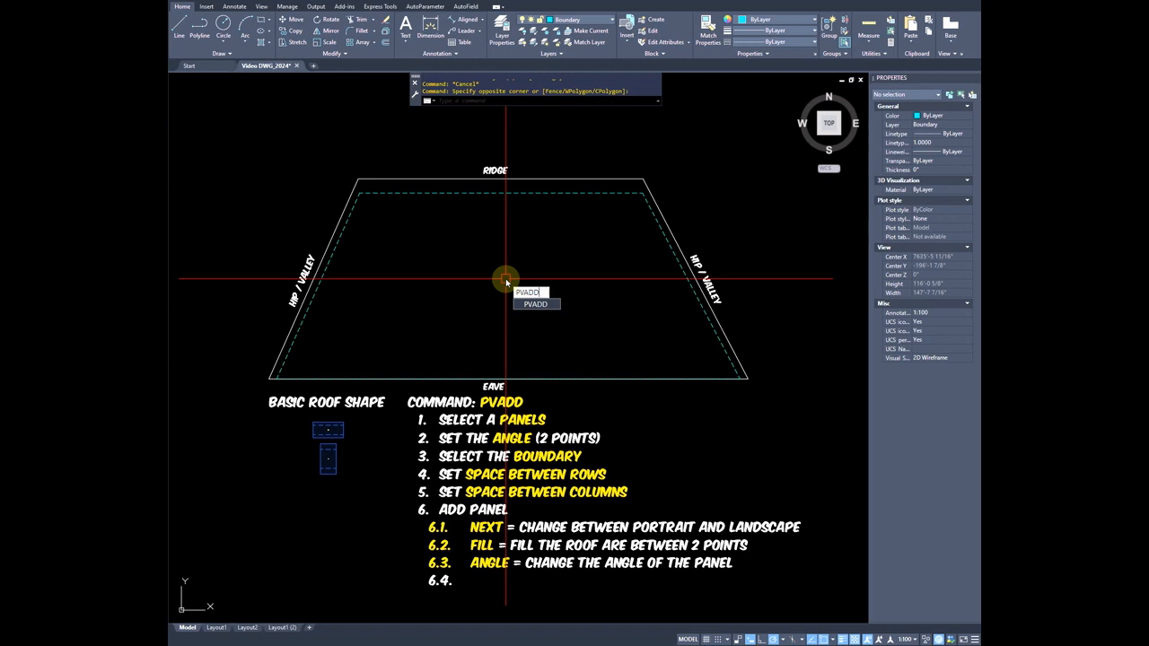
pyautogui.press('Return')
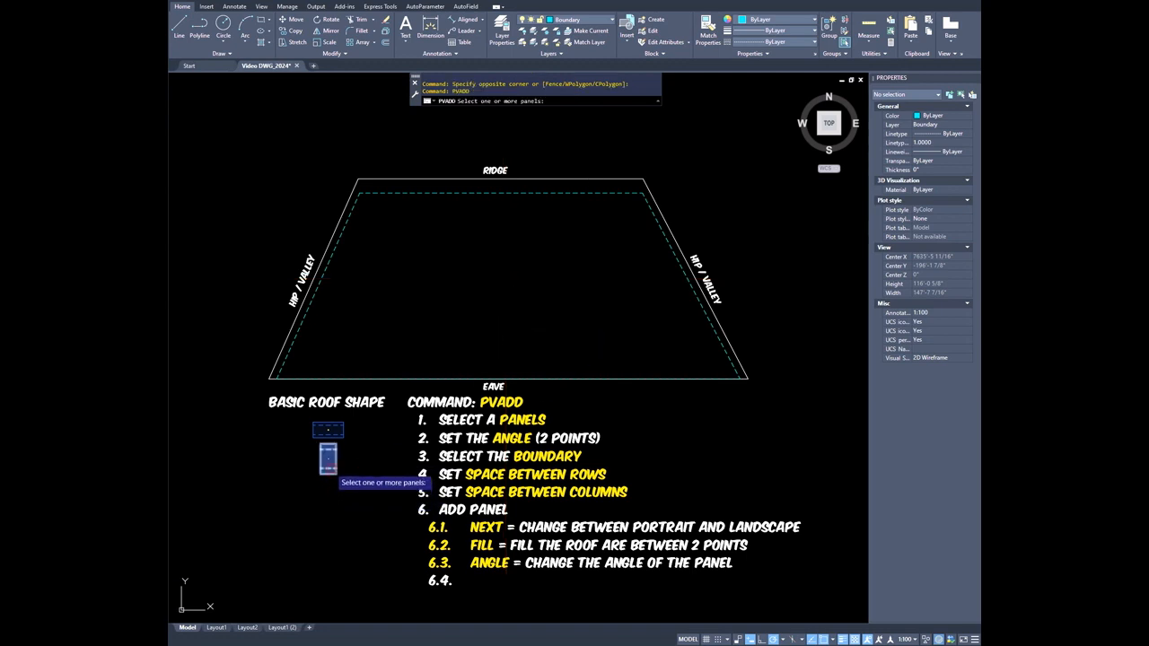
pyautogui.click(331, 465)
pyautogui.click(328, 431)
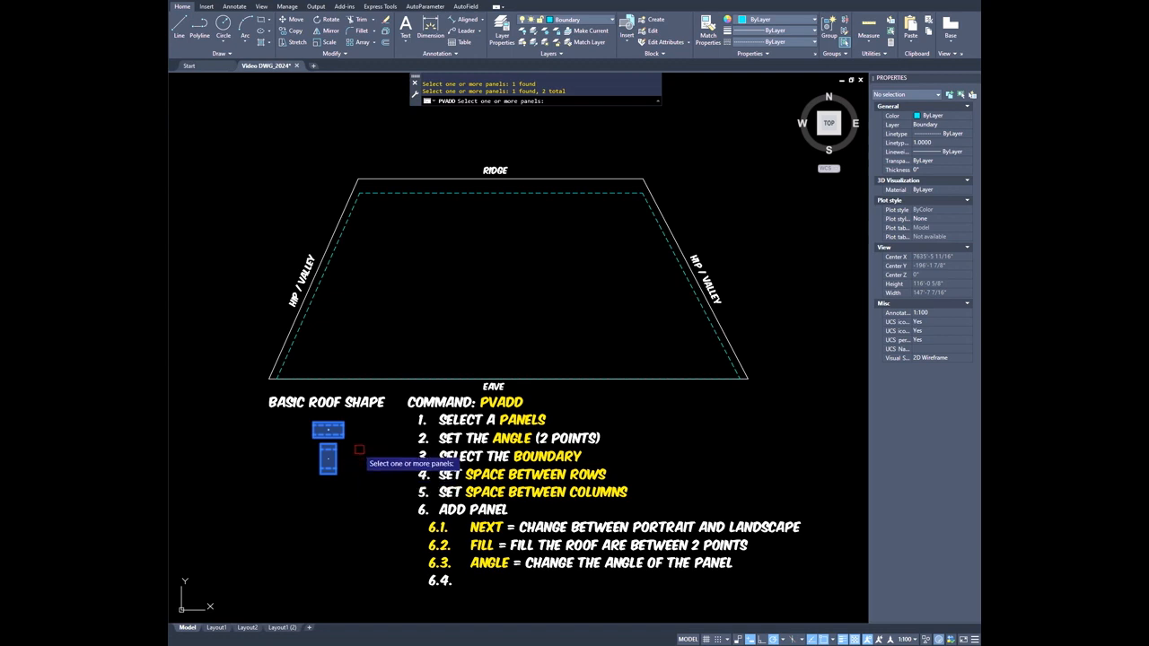
pyautogui.press('Return')
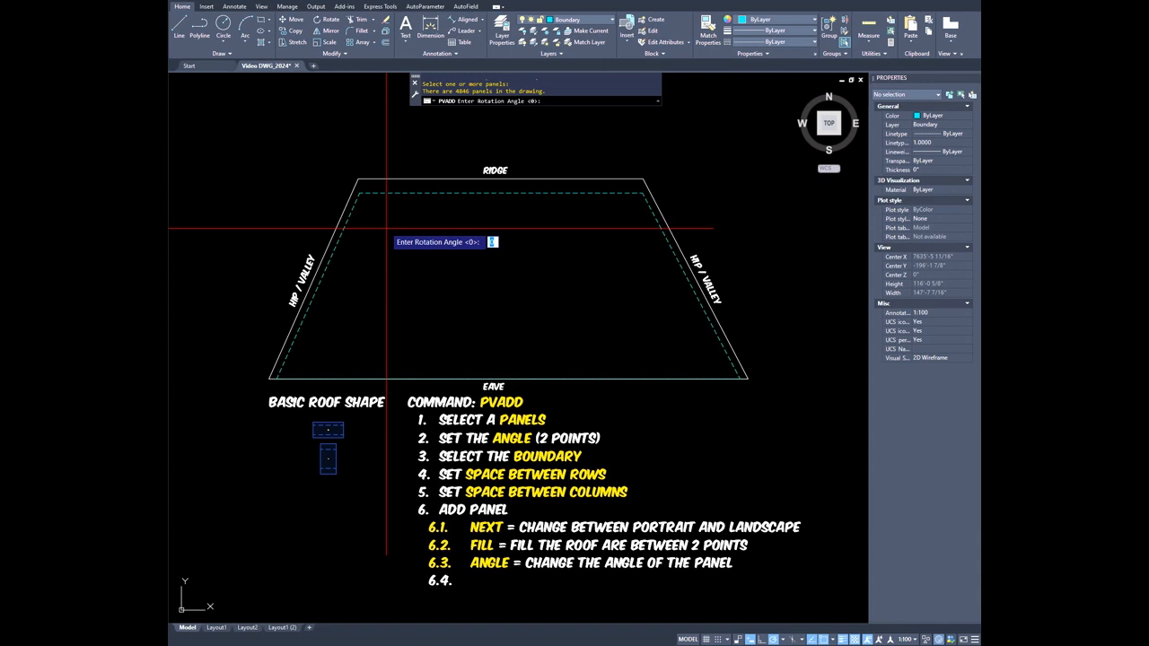
# - Set the panel angle with two points square to the ridge, use the dashed roof boundary, and set row spacing 0.25 and column spacing 1/4"
pyautogui.click(505, 287)
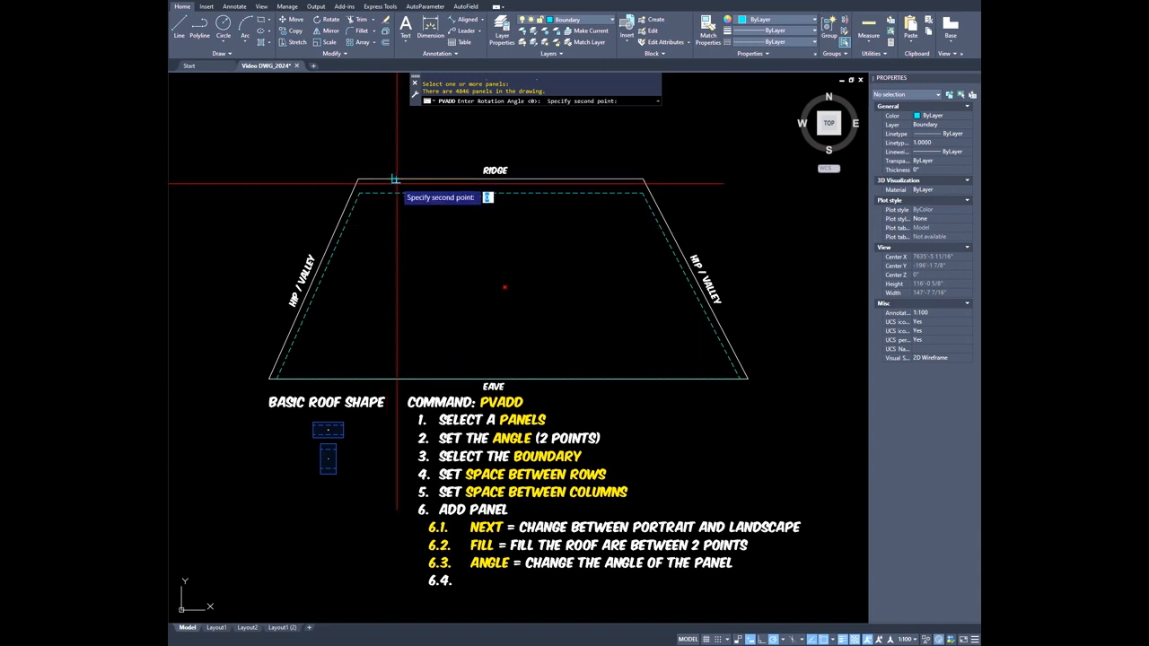
pyautogui.click(425, 180)
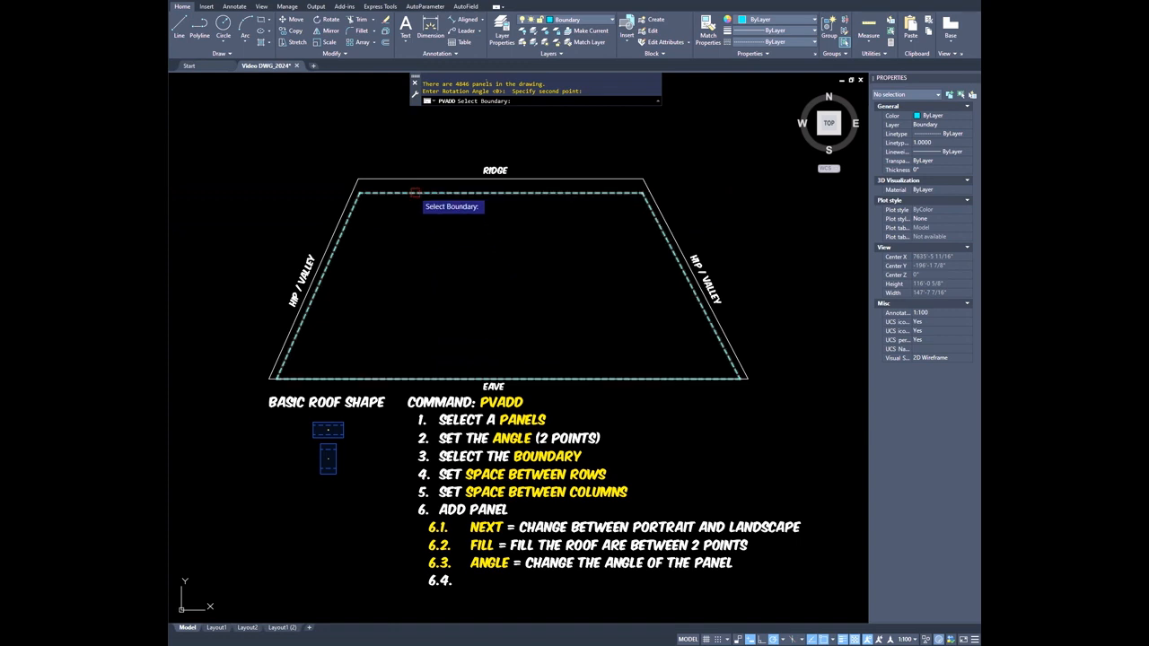
pyautogui.click(415, 192)
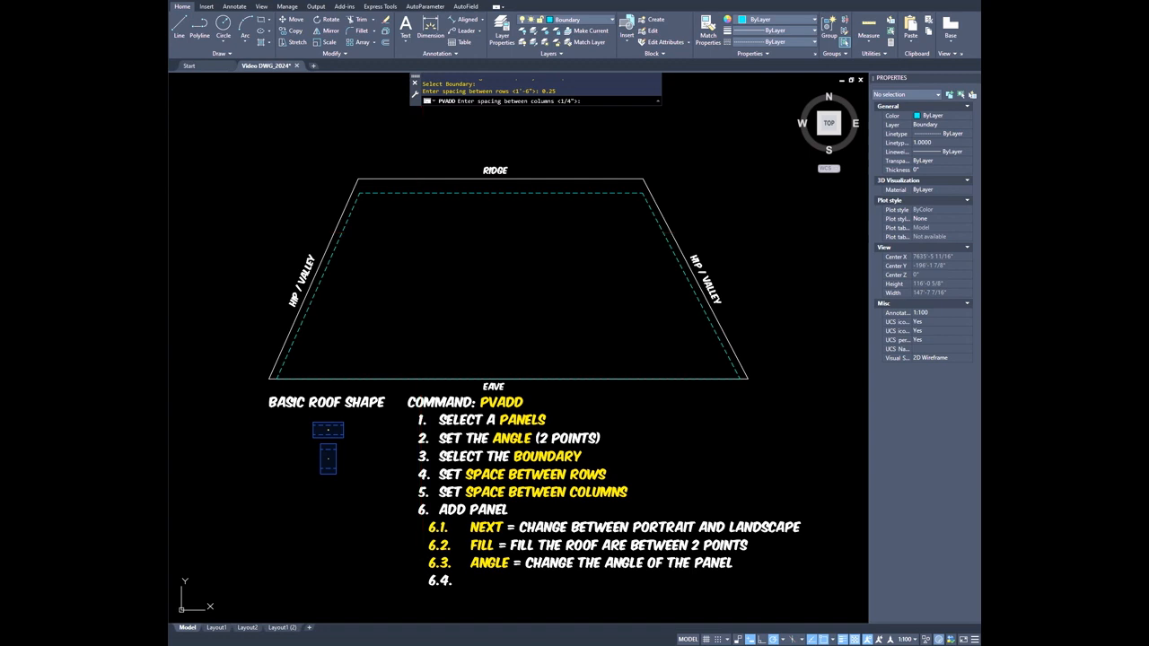
pyautogui.press('Return')
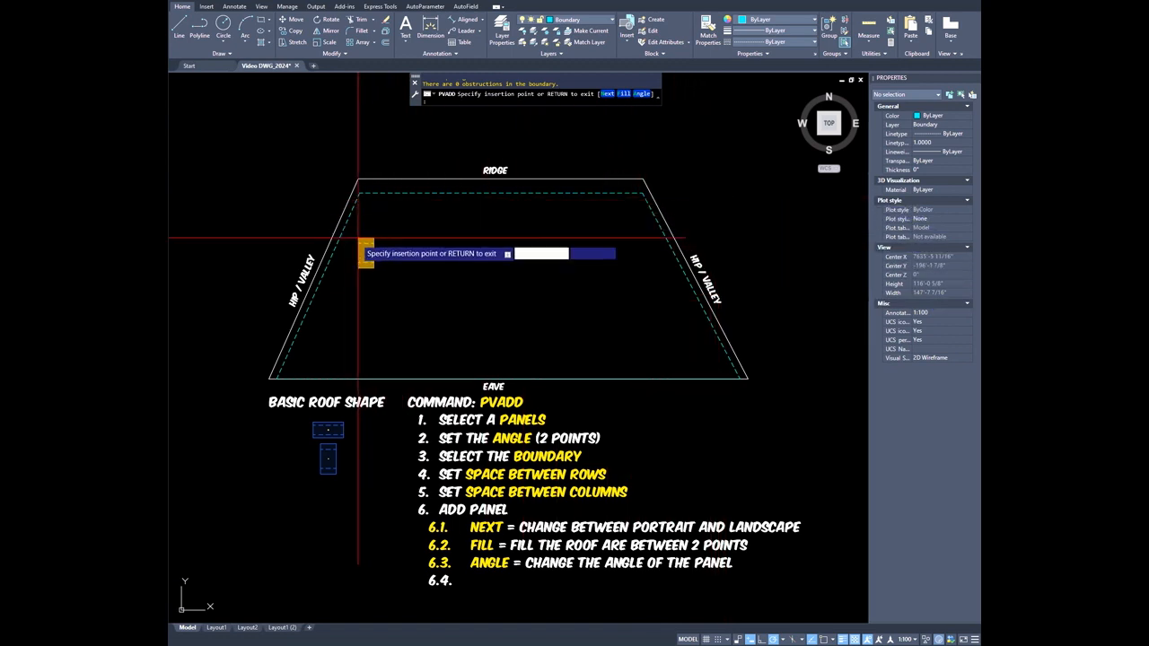
# - Place six portrait panels side by side in a row along the eave, starting at the left hip/valley
pyautogui.click(303, 343)
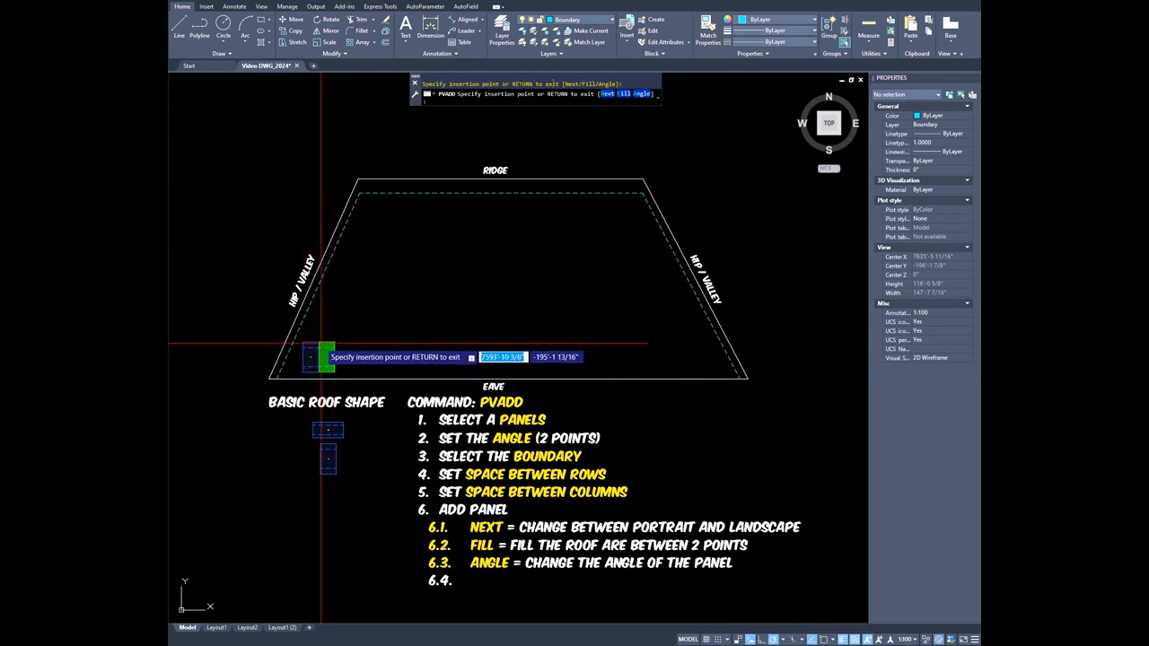
pyautogui.click(321, 343)
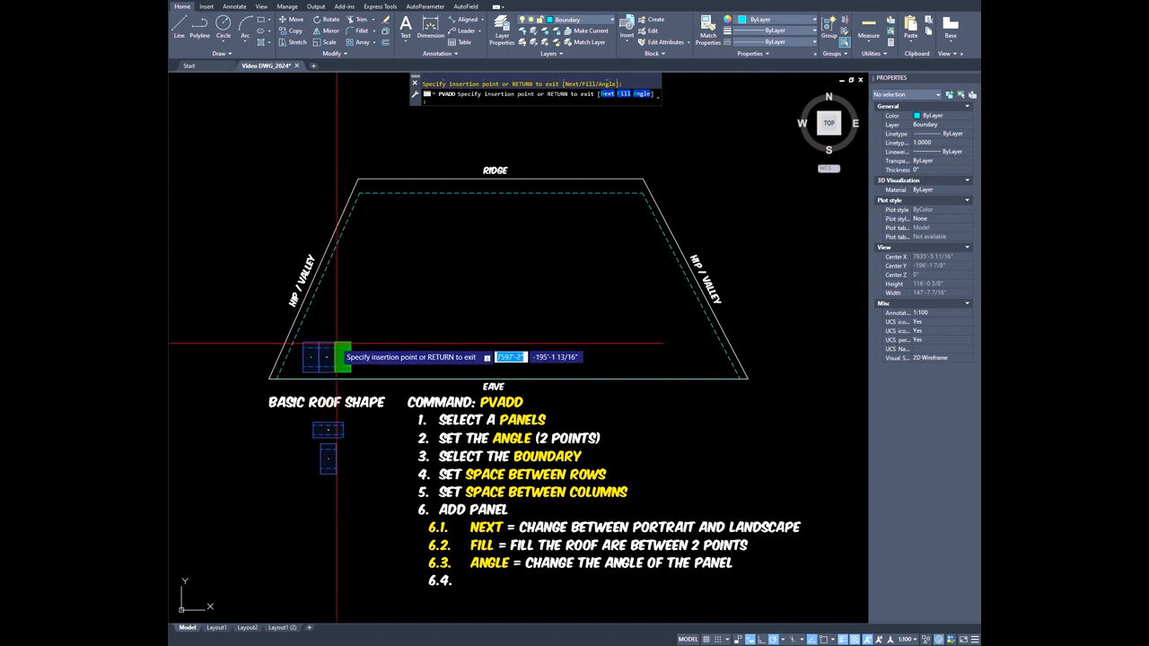
pyautogui.click(337, 343)
pyautogui.click(352, 343)
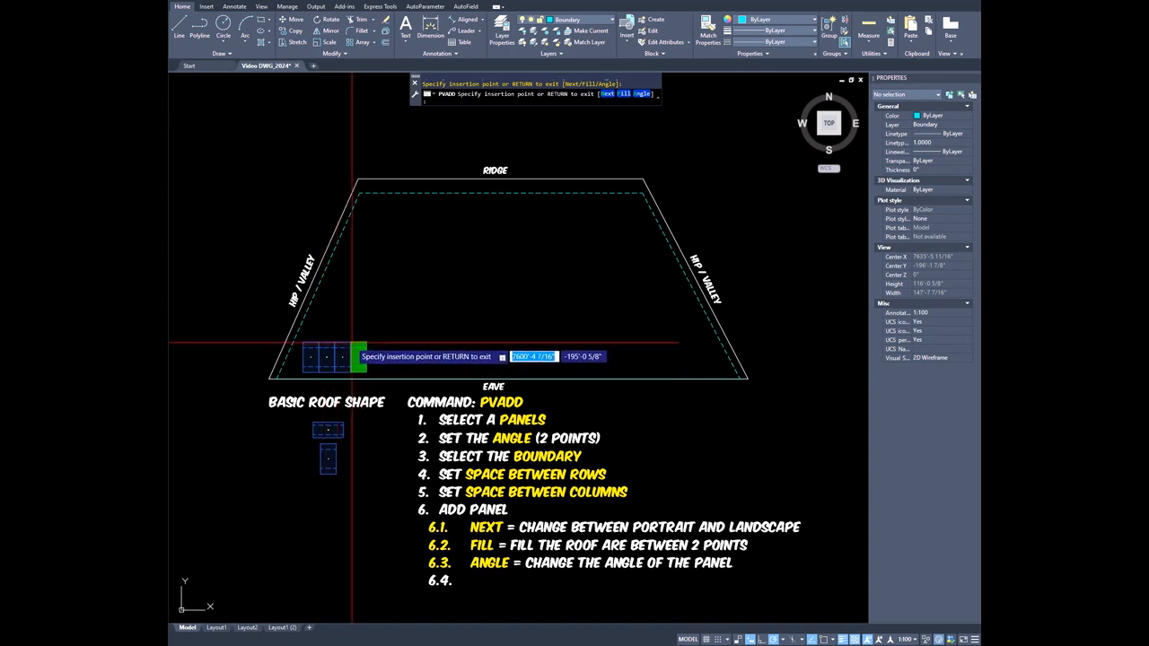
pyautogui.click(369, 343)
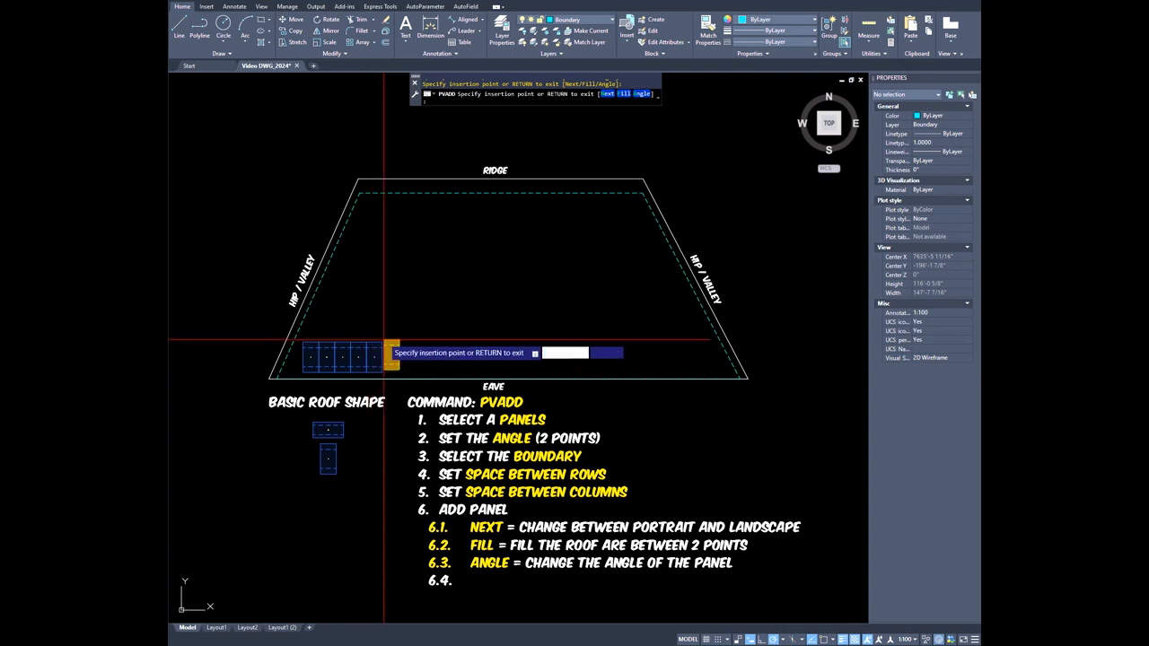
pyautogui.click(386, 345)
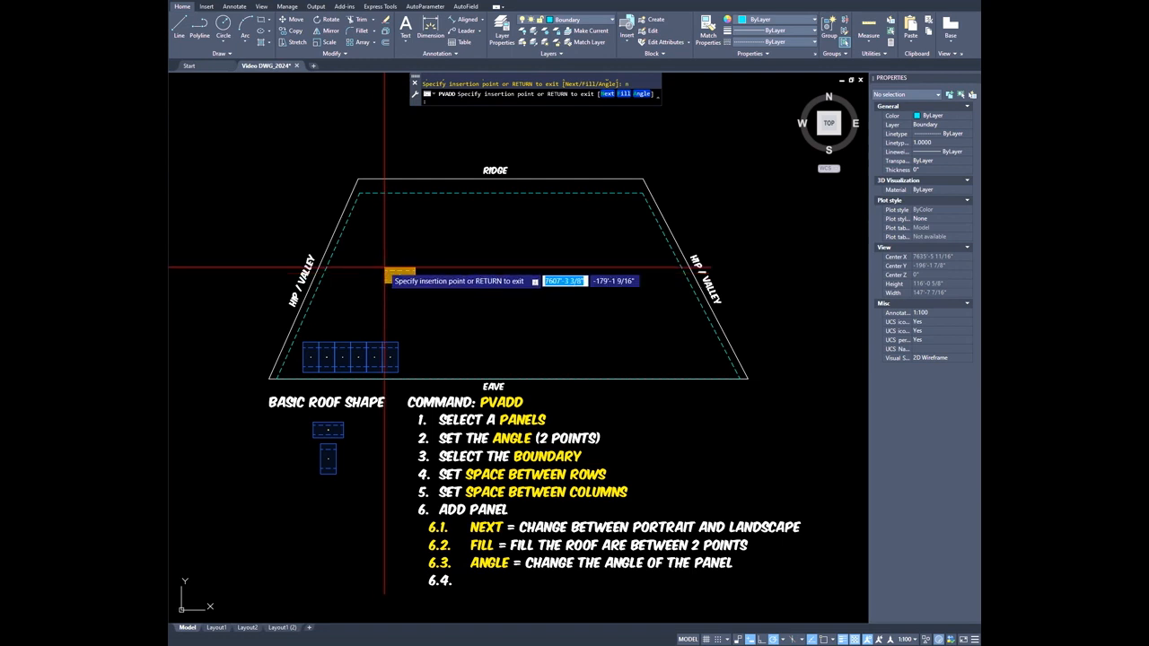
# - Place two adjoining landscape panels above the eave row, and two adjoining portrait panels above those
pyautogui.scroll(2, 347, 308)
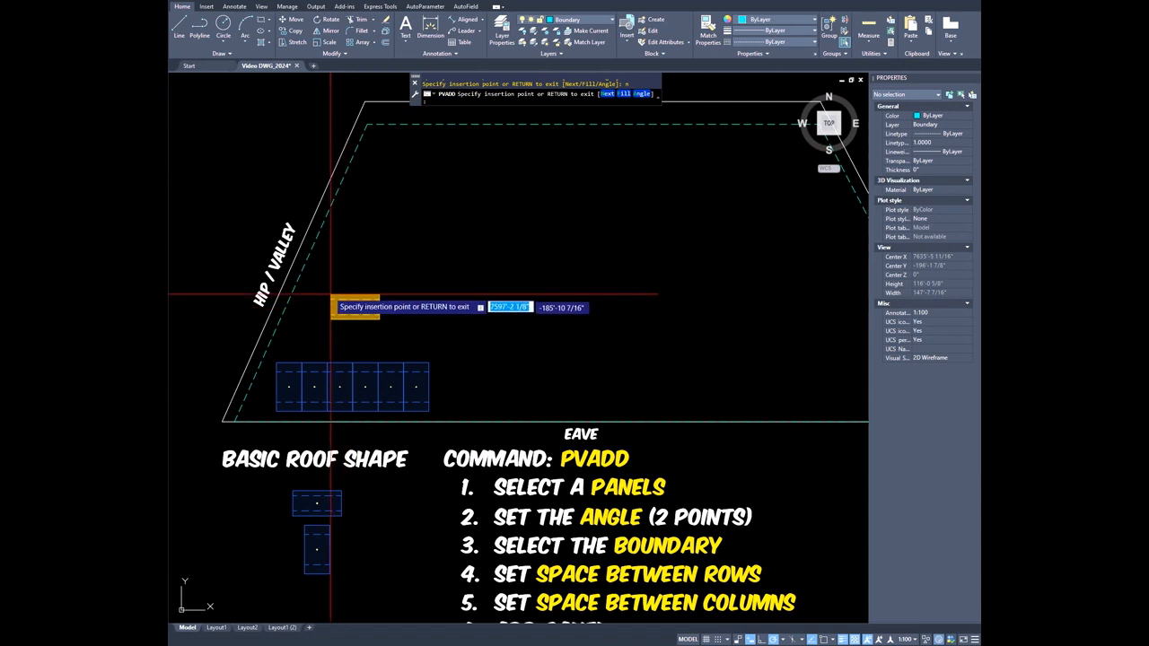
pyautogui.click(331, 294)
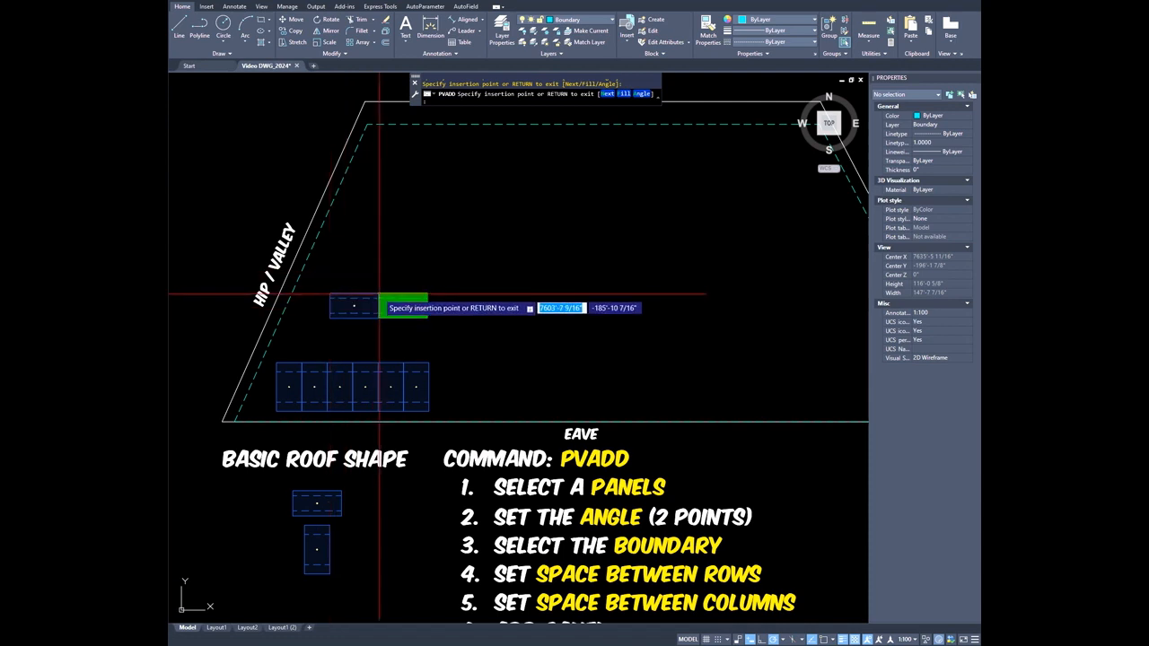
pyautogui.click(379, 294)
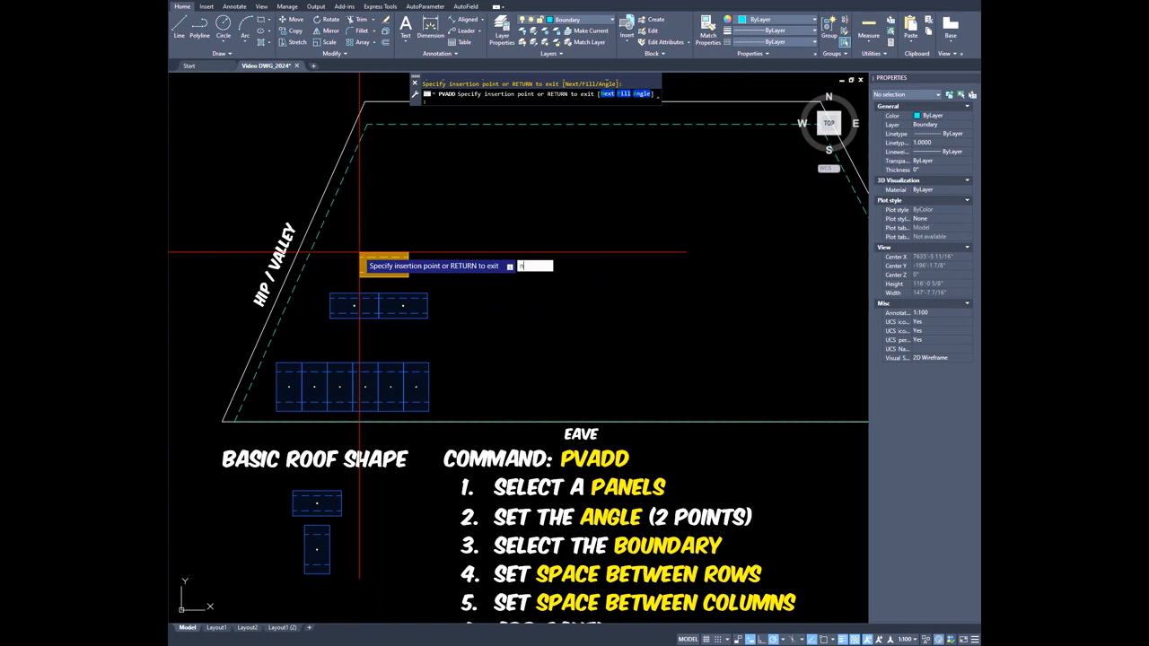
pyautogui.press('Return')
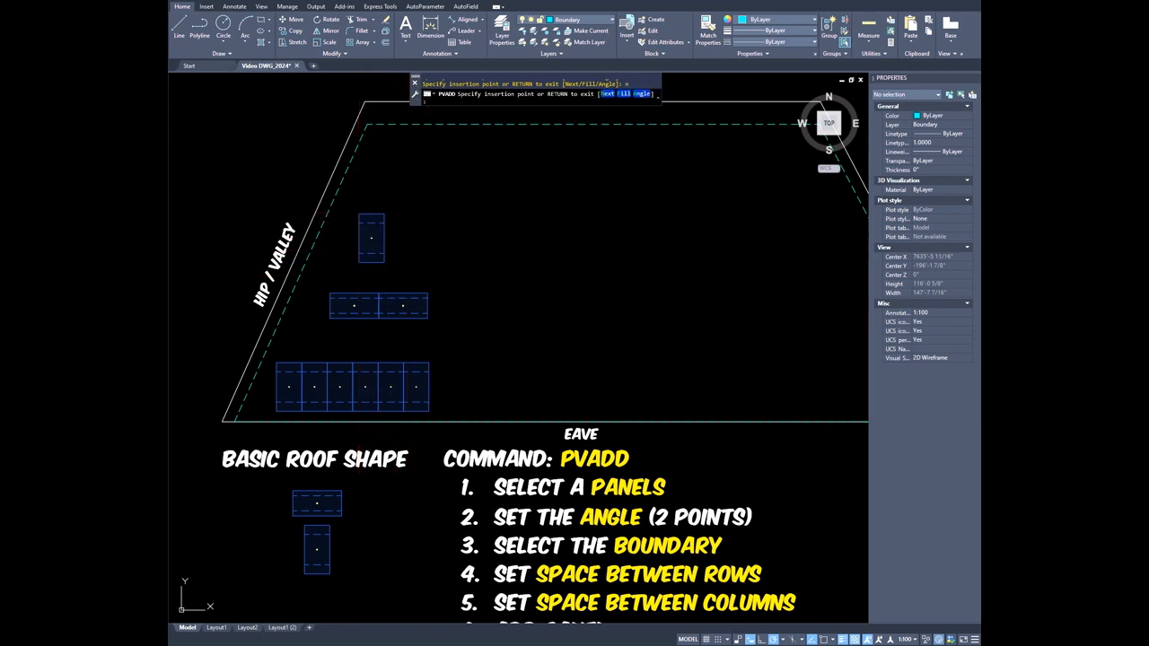
pyautogui.click(384, 214)
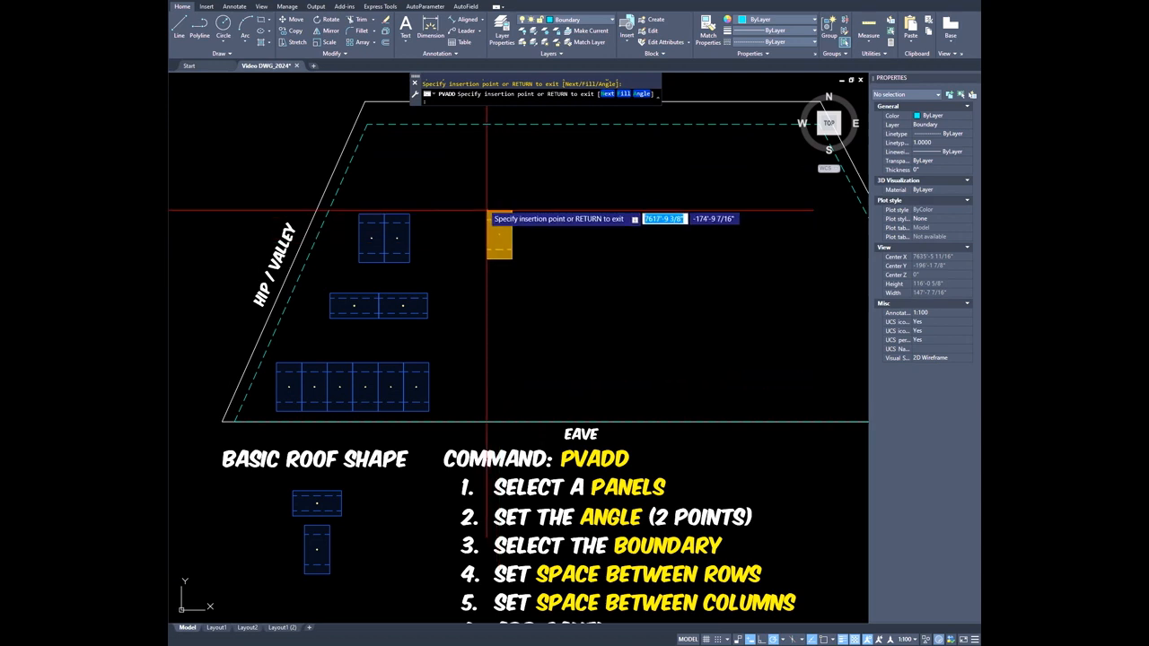
# - Fill two rows of portrait panels from the end of the eave row across to the right hip/valley
pyautogui.write('f')
pyautogui.press('Return')
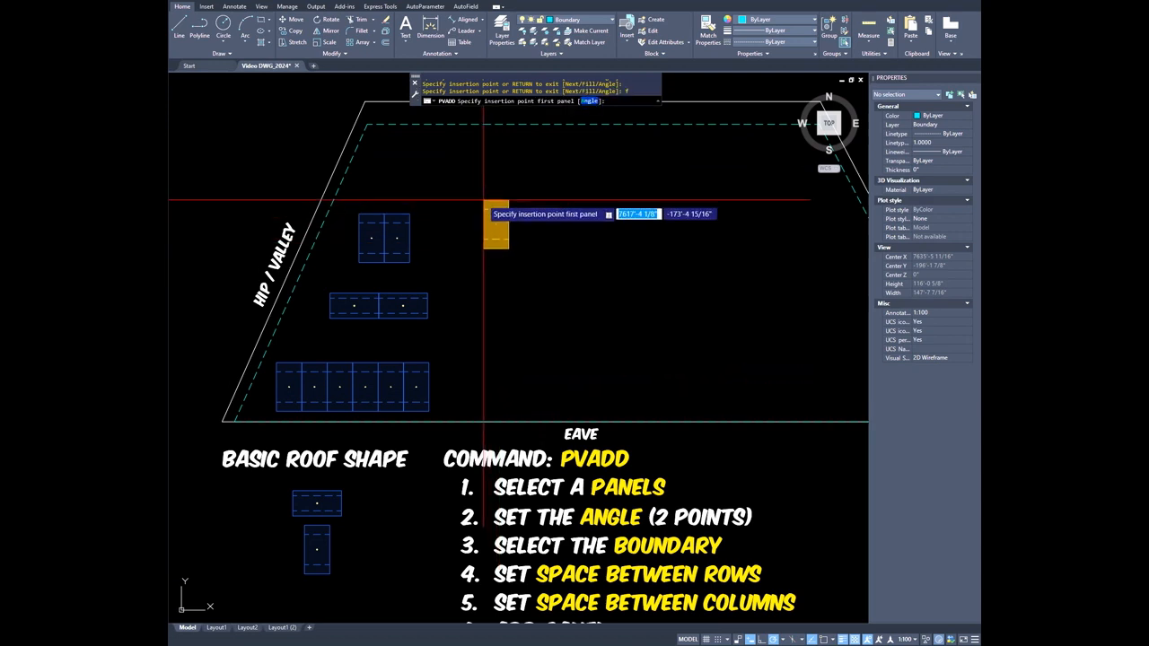
pyautogui.click(432, 365)
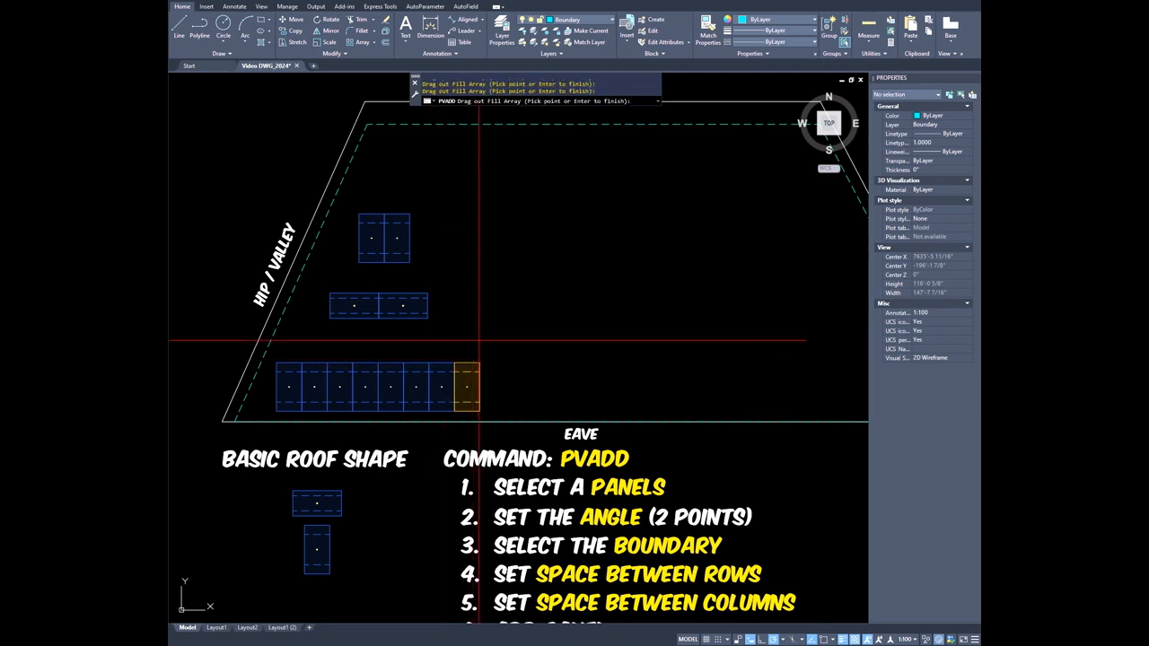
pyautogui.moveTo(592, 270); pyautogui.dragTo(495, 291, button='middle')
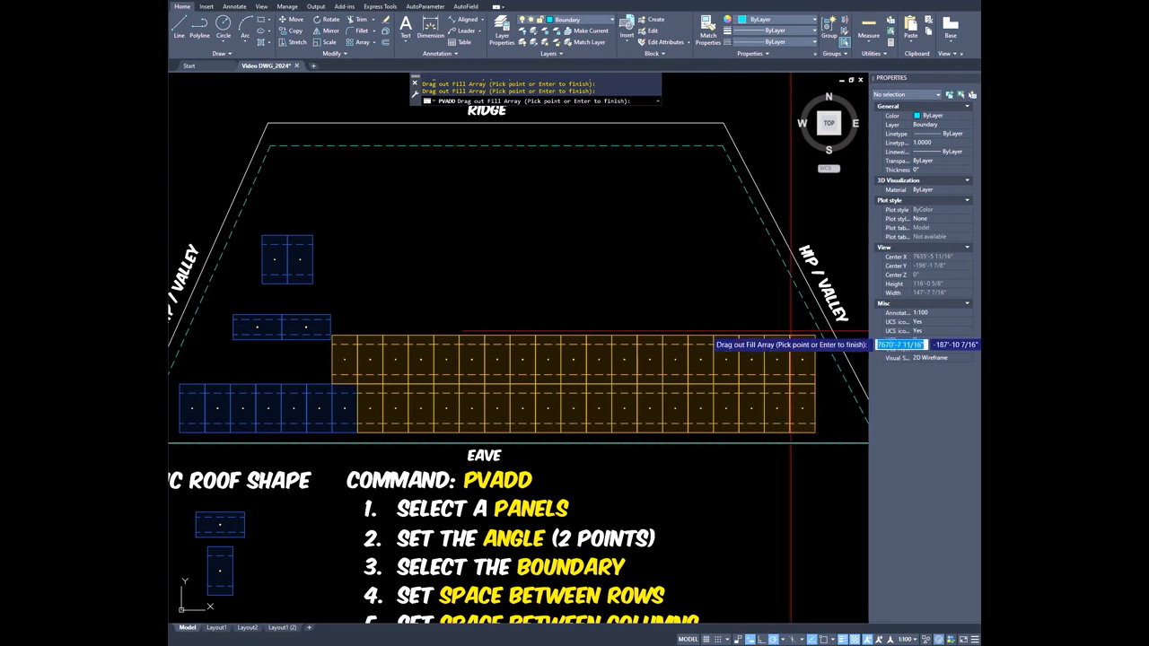
pyautogui.click(790, 333)
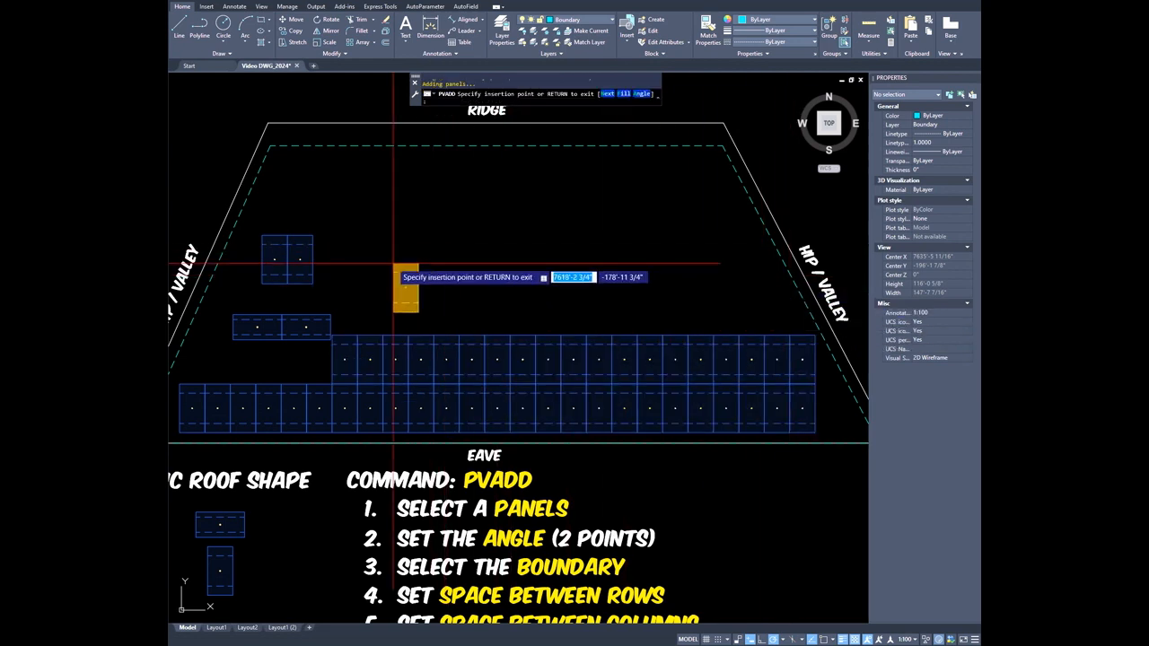
# - Fill a block of landscape panels, three columns by four rows, below the left part of the ridge
pyautogui.write('n')
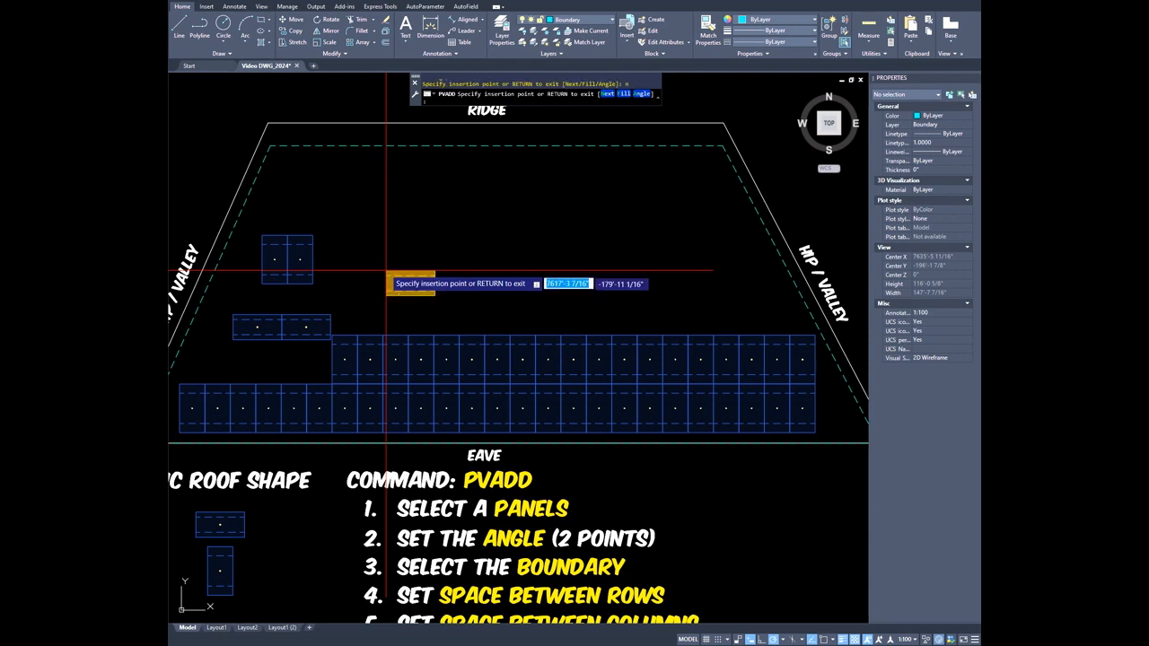
pyautogui.press('Return')
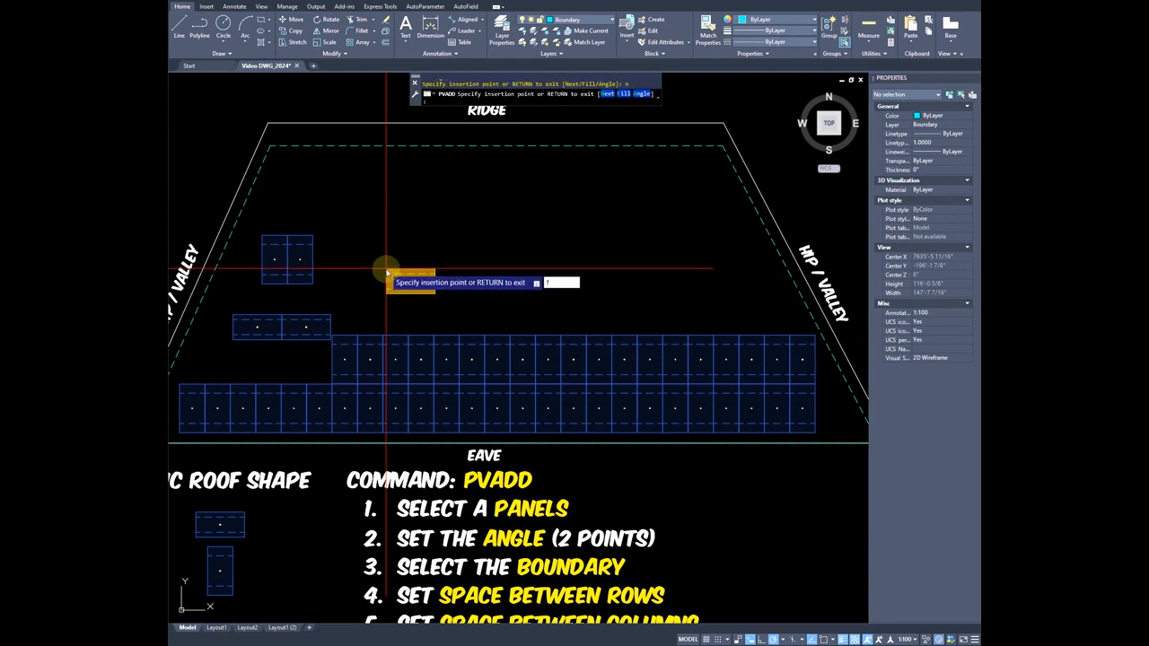
pyautogui.press('Return')
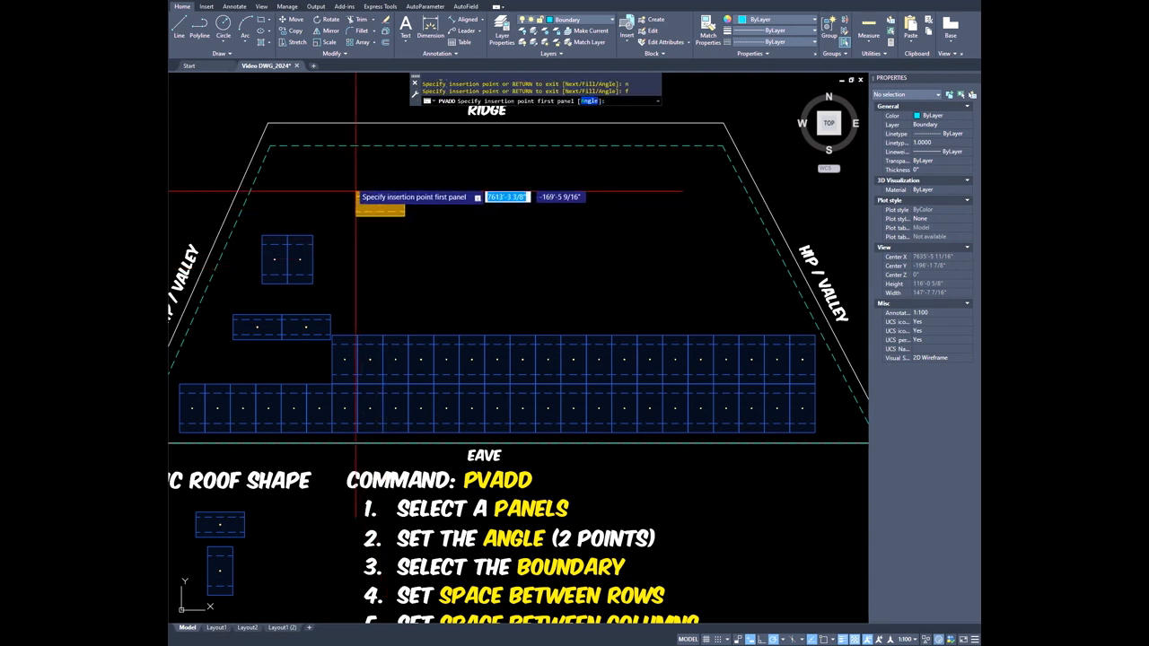
pyautogui.click(332, 157)
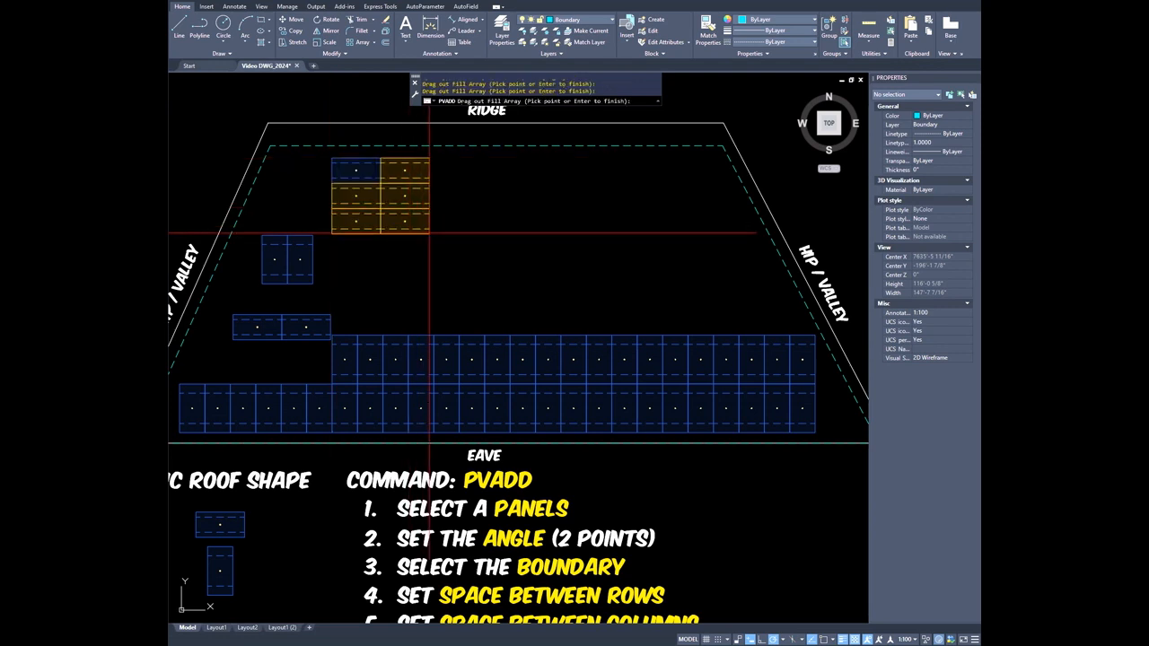
pyautogui.click(483, 244)
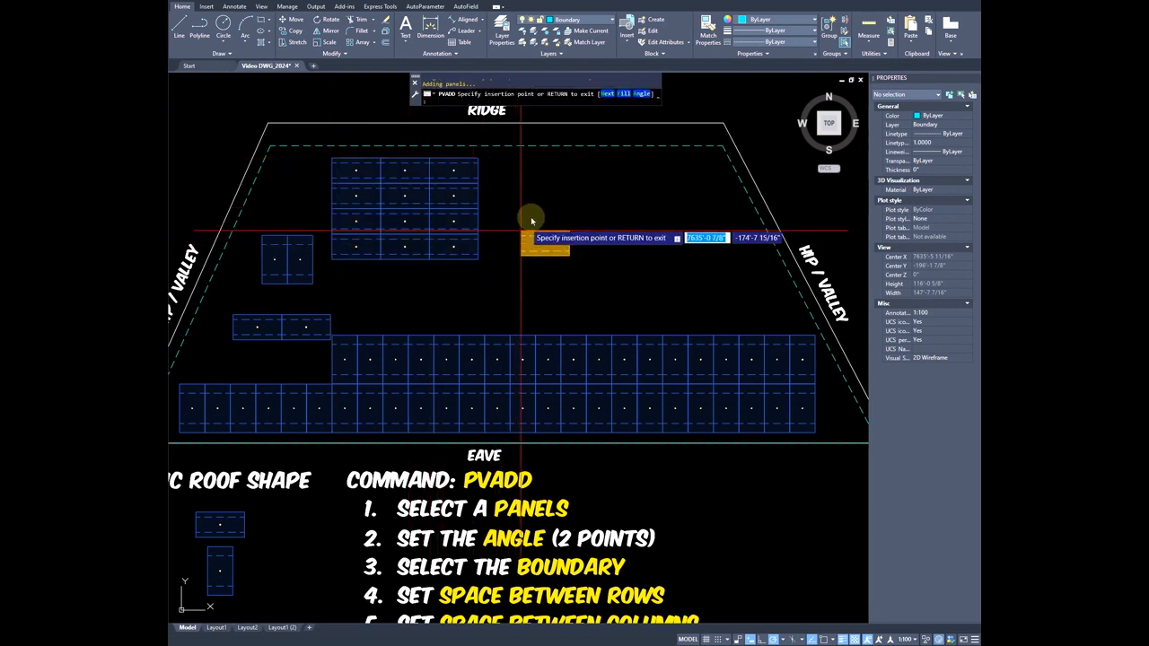
# - Fill a single column of four landscape panels to the right of the landscape block
pyautogui.write('f')
pyautogui.press('Return')
pyautogui.click(533, 189)
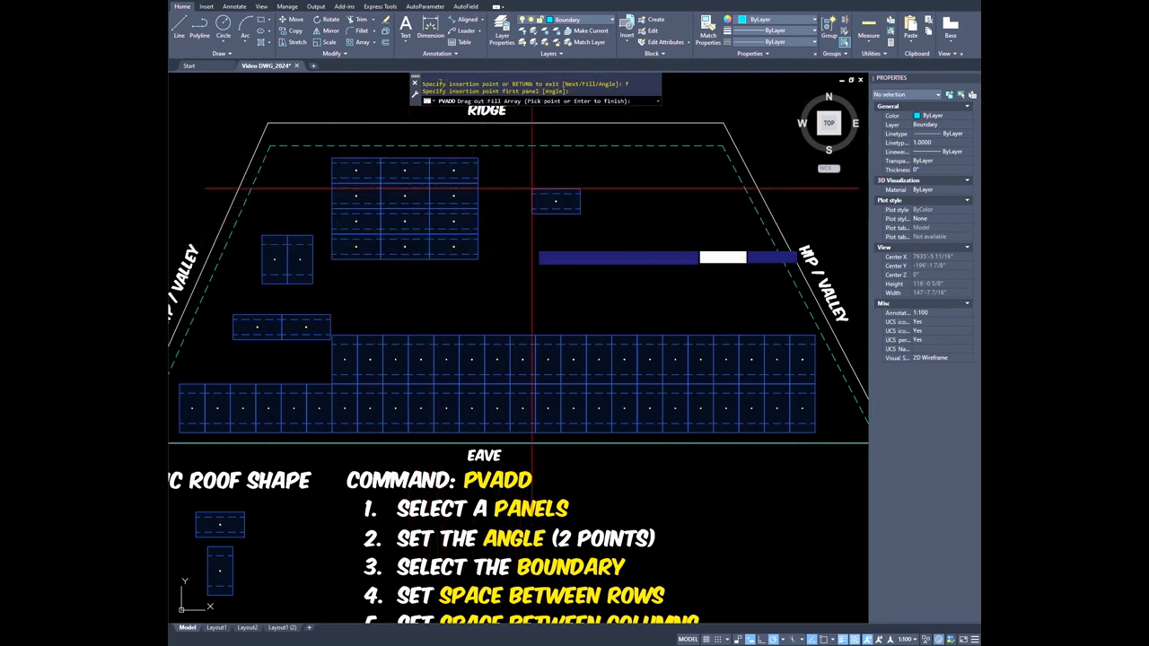
pyautogui.click(532, 282)
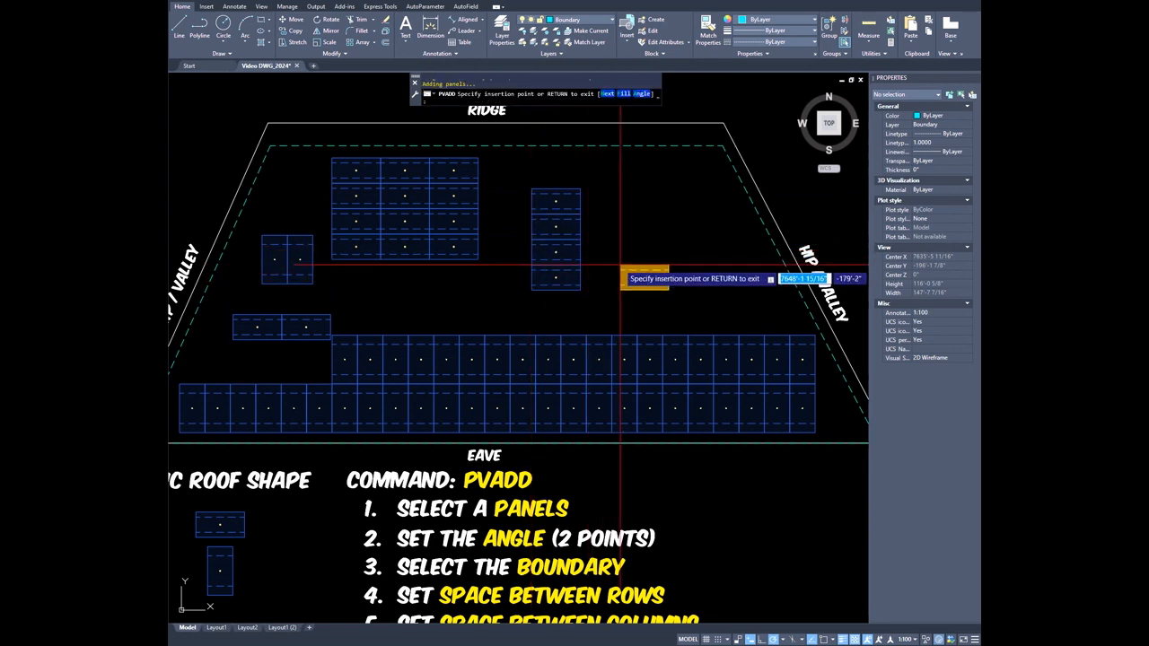
# - Switch to portrait orientation and fill a row of five panels below the right end of the ridge
pyautogui.write('n')
pyautogui.press('Return')
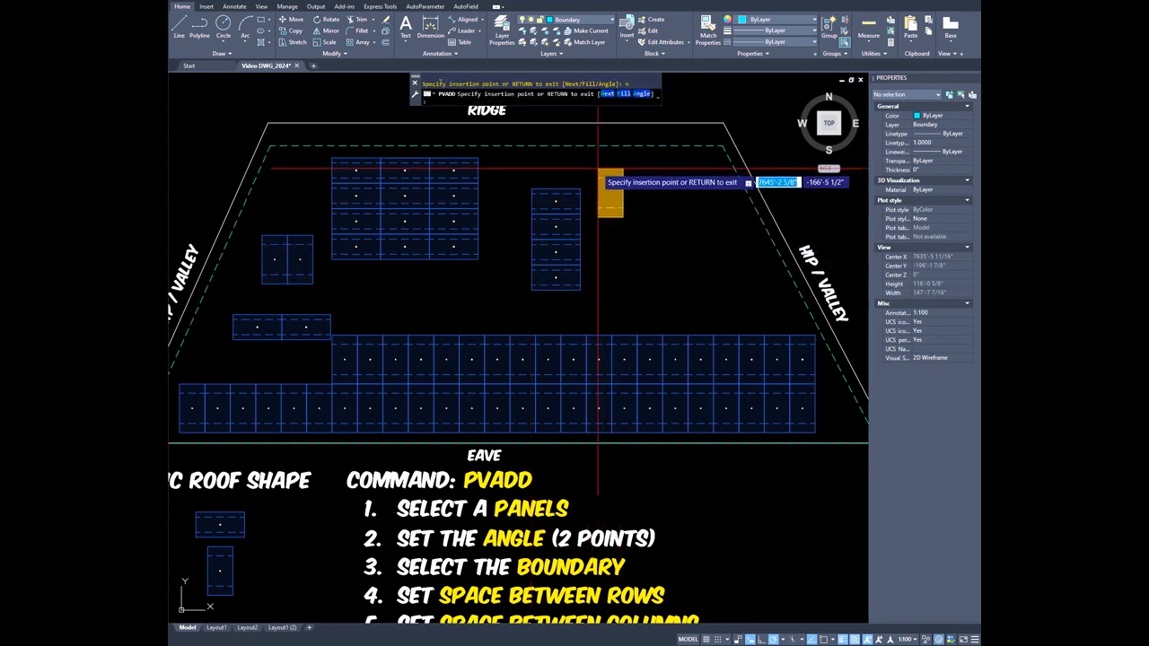
pyautogui.click(596, 162)
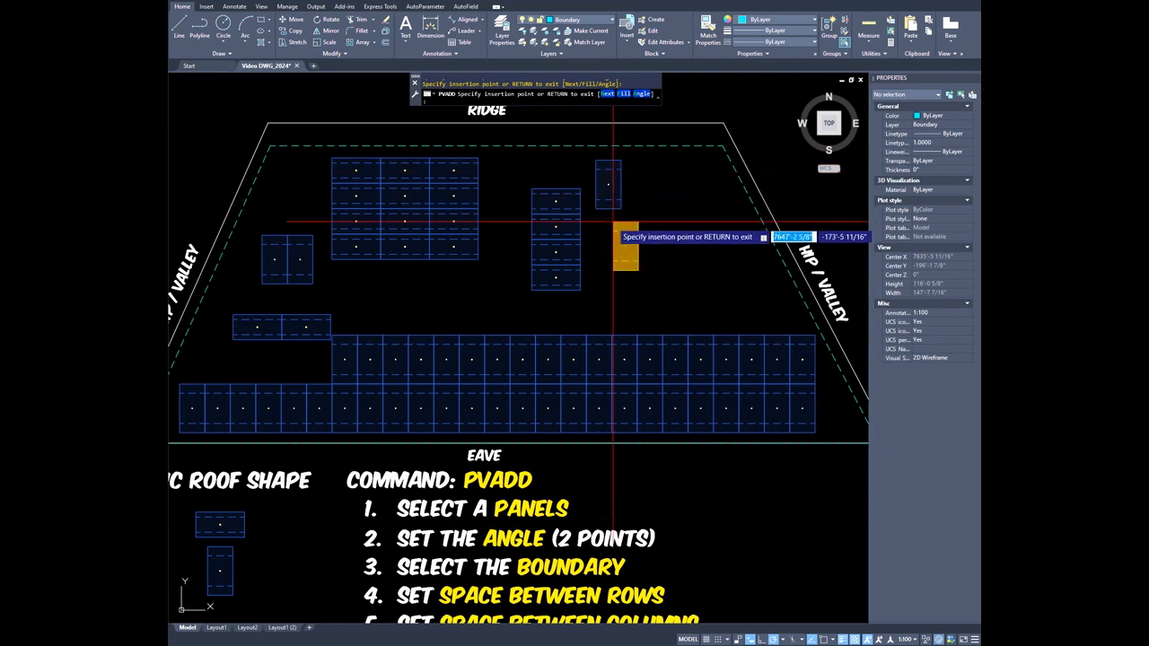
pyautogui.write('f')
pyautogui.press('Return')
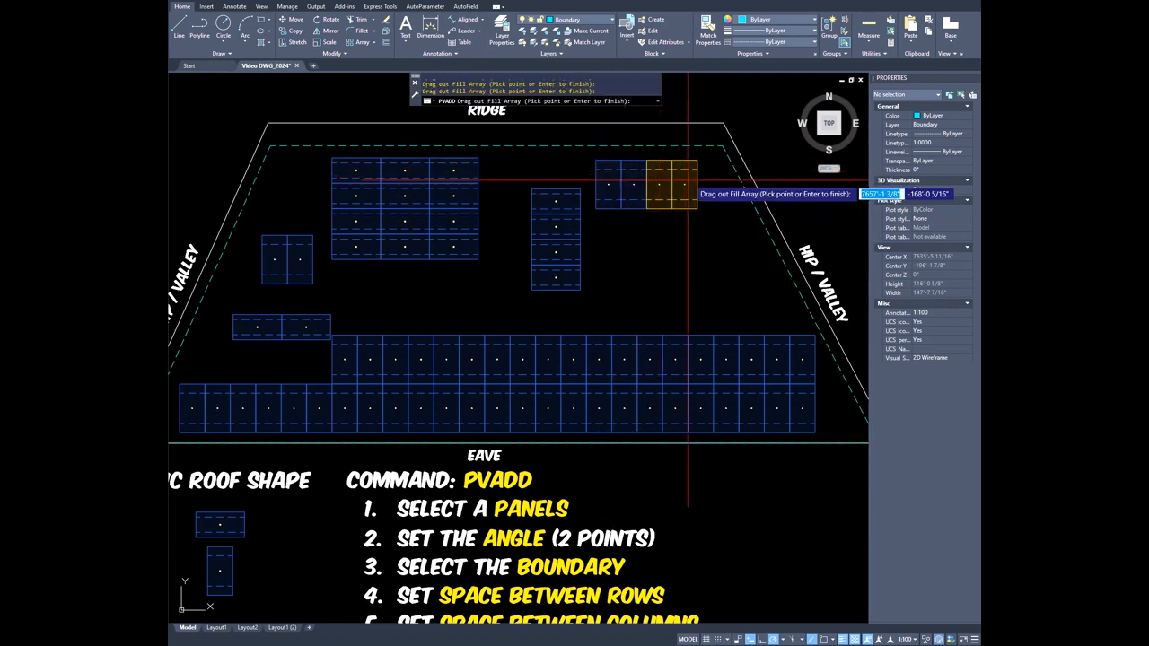
pyautogui.click(705, 182)
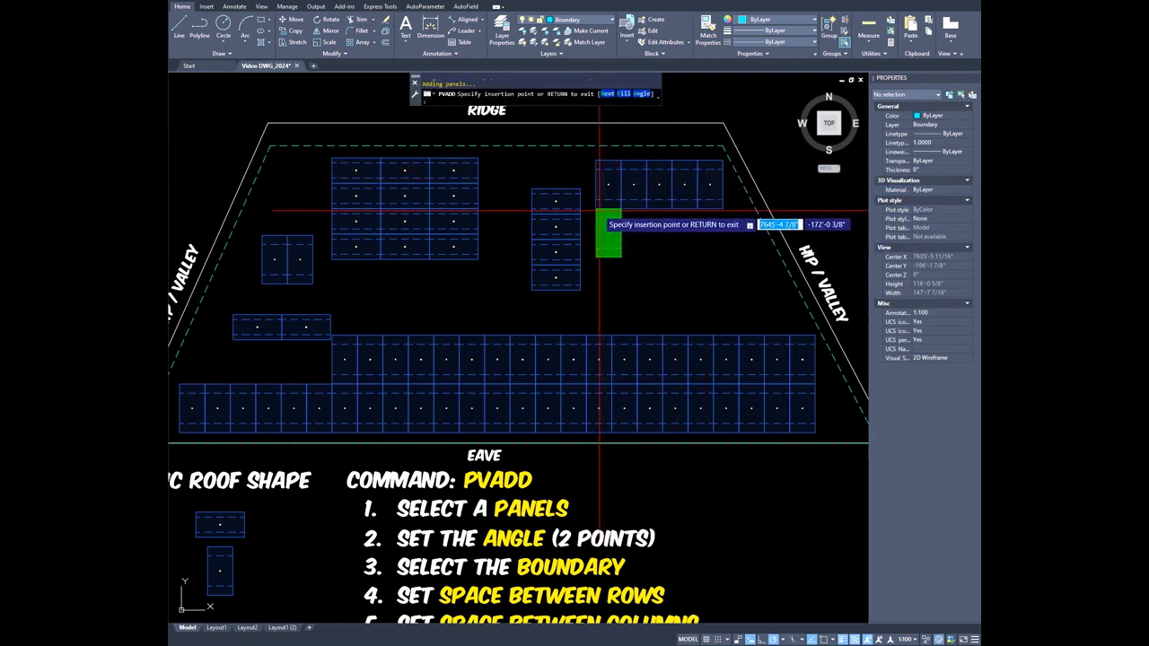
# - Fill a second row of five portrait panels directly beneath the upper right row
pyautogui.write('f')
pyautogui.press('Return')
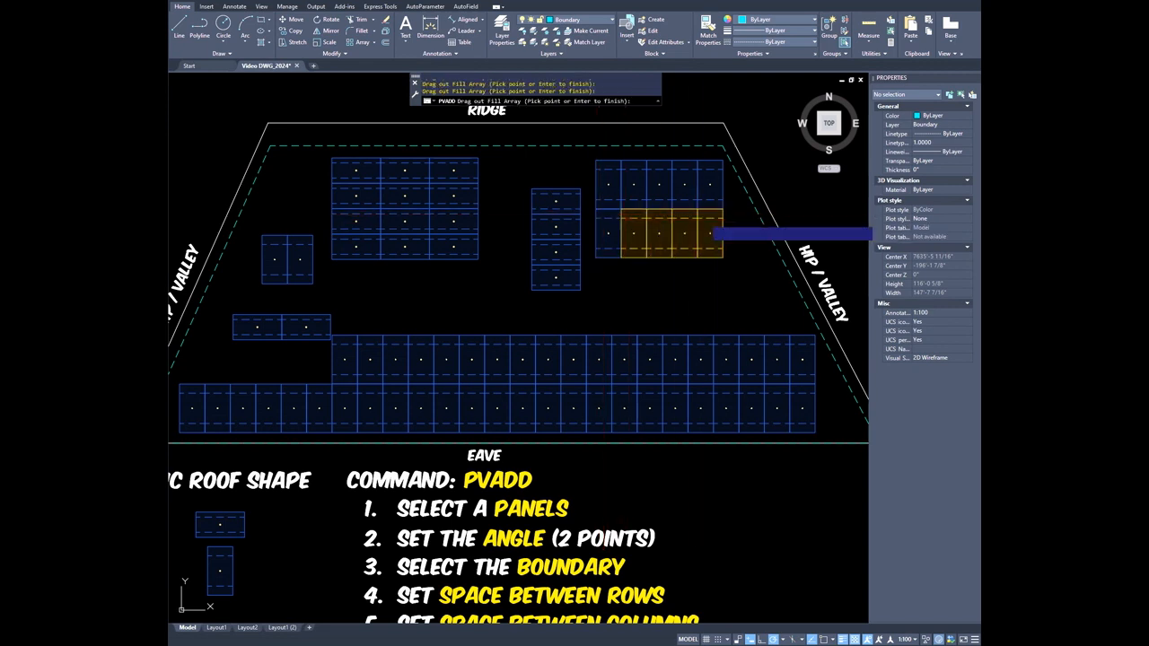
pyautogui.click(711, 220)
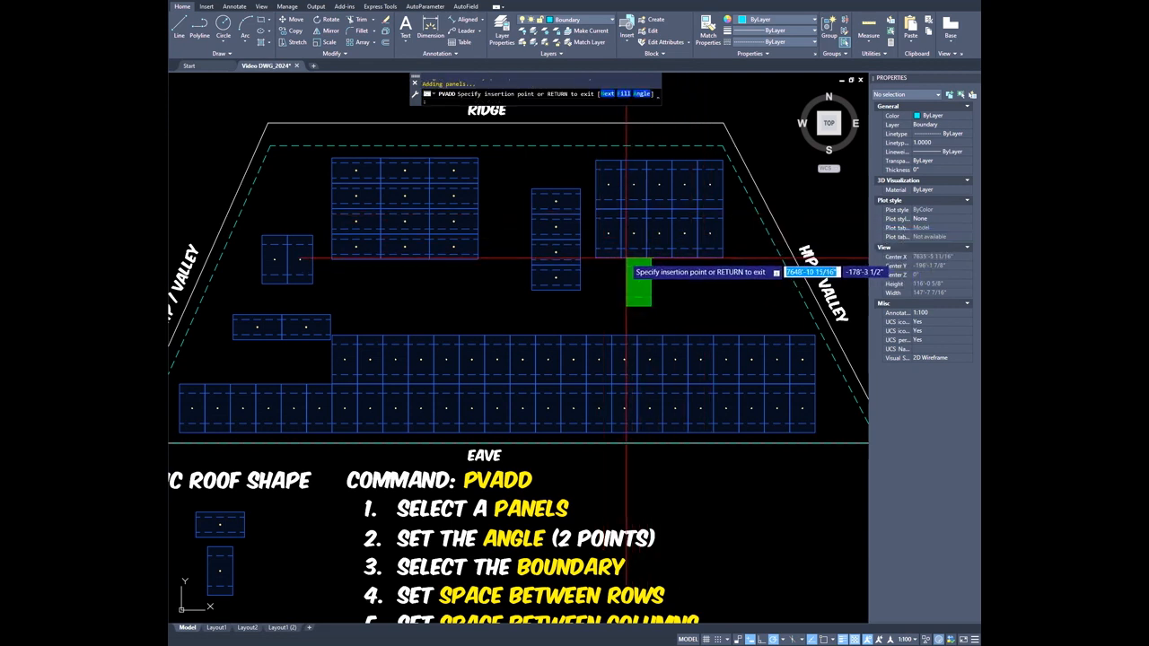
# - Place three portrait panels beneath the two-row block and three adjoining panels angled about 18° above the eave rows
pyautogui.click(626, 259)
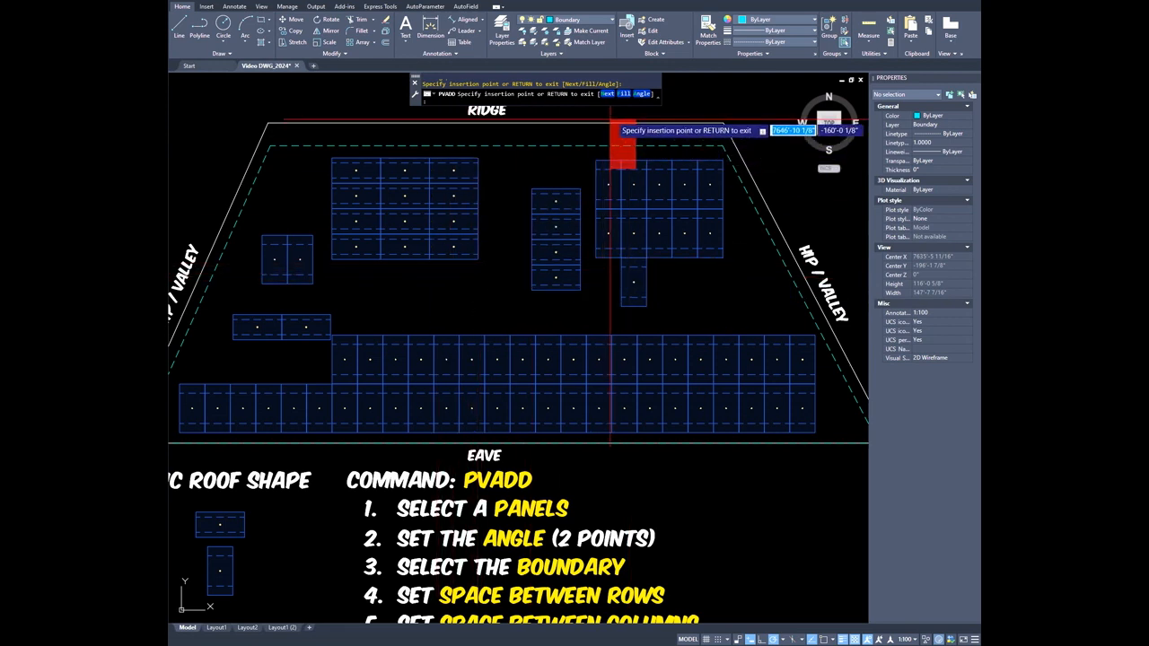
pyautogui.click(642, 94)
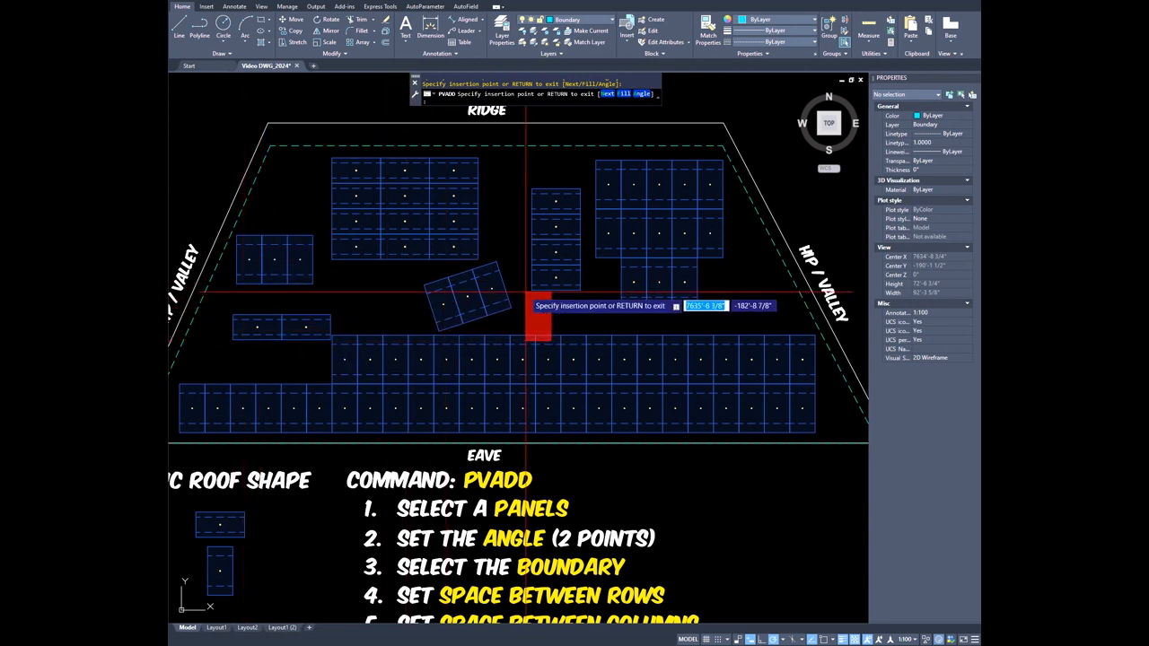
pyautogui.click(497, 191)
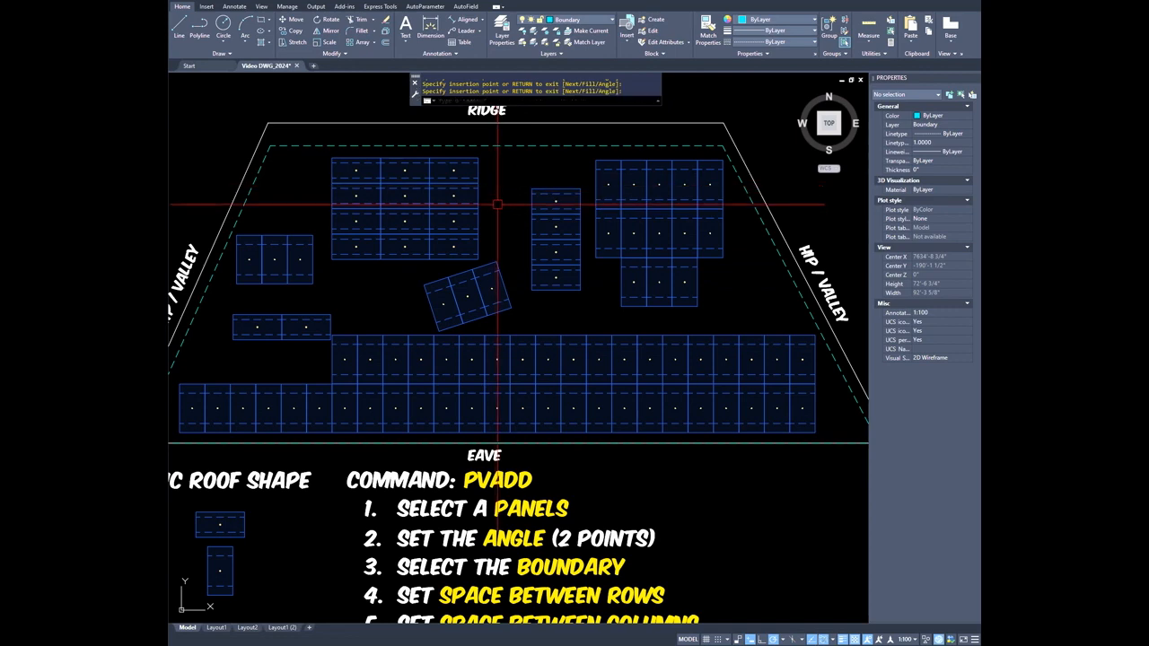
# - Start PVADD for the simple roof shape and select its landscape and portrait sample panels
pyautogui.scroll(-4, 551, 305)
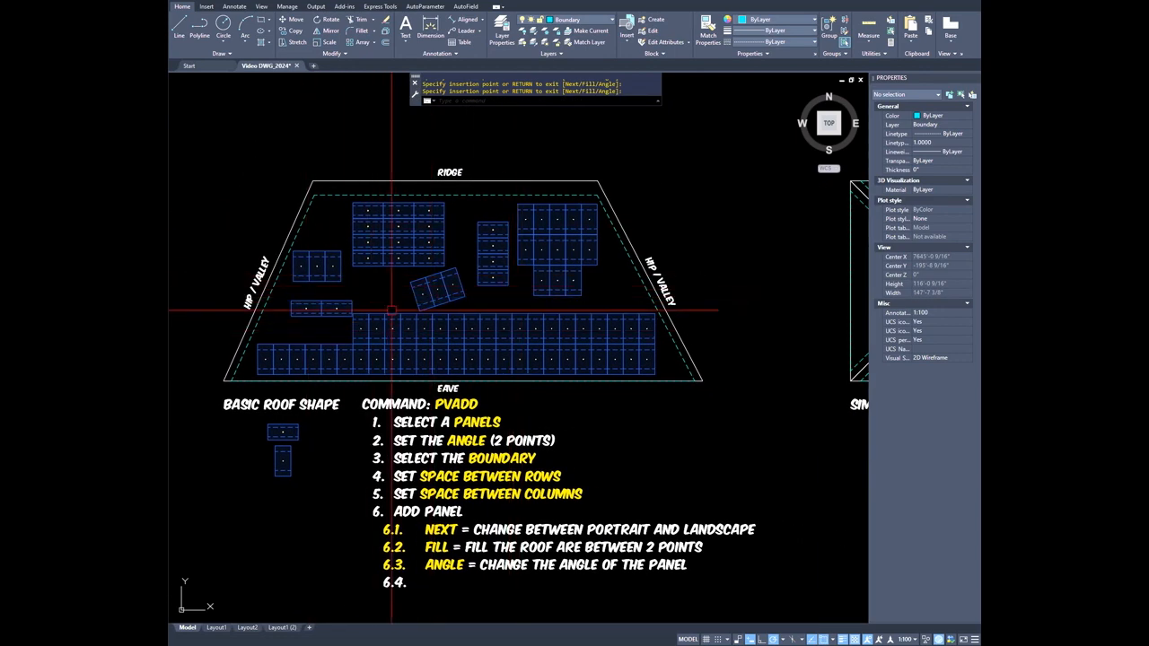
pyautogui.moveTo(634, 332)
pyautogui.mouseDown(button='middle')
pyautogui.moveTo(393, 344)
pyautogui.moveTo(369, 308)
pyautogui.moveTo(326, 309)
pyautogui.mouseUp(button='middle')
pyautogui.moveTo(685, 327); pyautogui.dragTo(611, 331, button='middle')
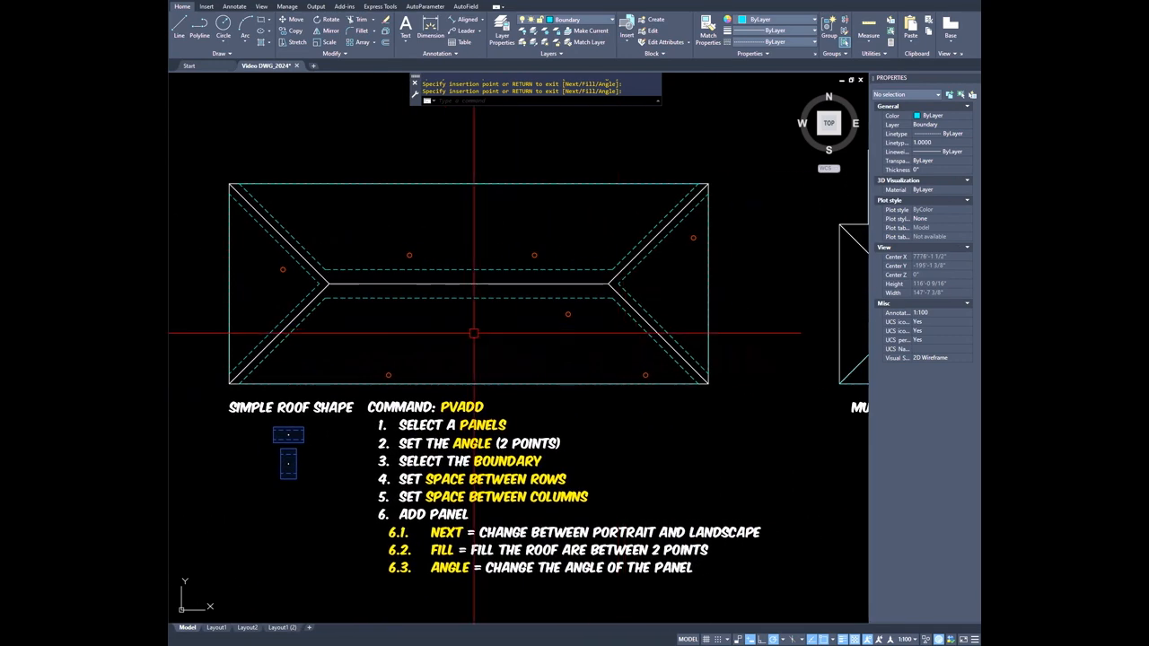
pyautogui.scroll(3, 474, 333)
pyautogui.moveTo(474, 333)
pyautogui.mouseDown(button='middle')
pyautogui.moveTo(554, 328)
pyautogui.moveTo(513, 348)
pyautogui.mouseUp(button='middle')
pyautogui.scroll(-3, 551, 335)
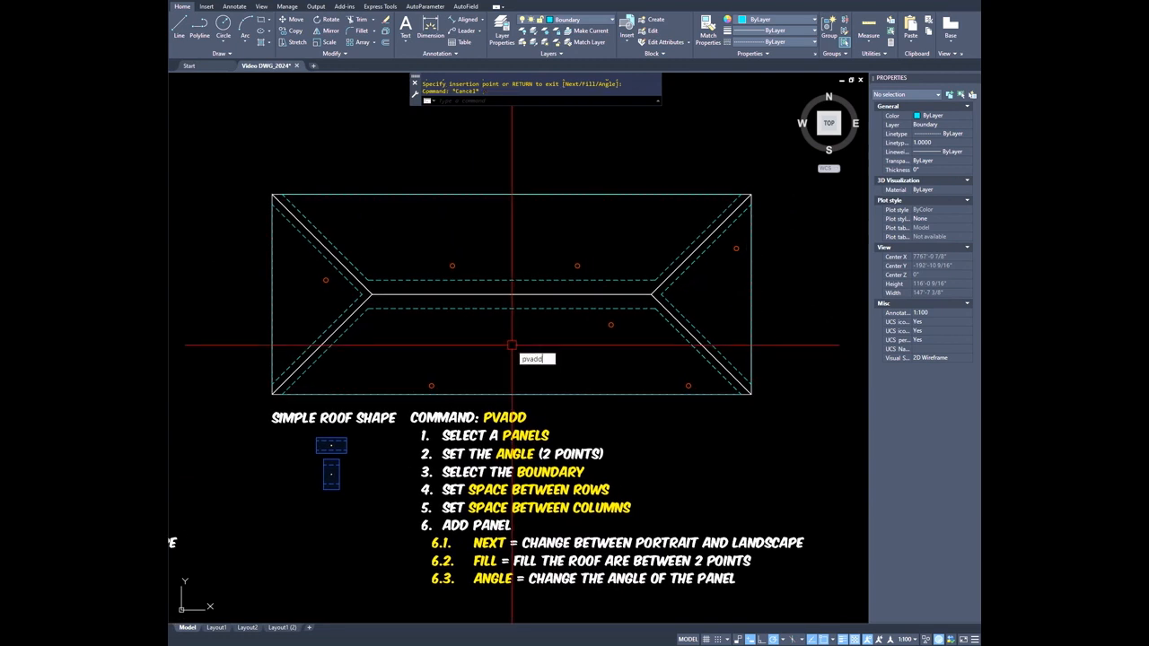
pyautogui.press('Return')
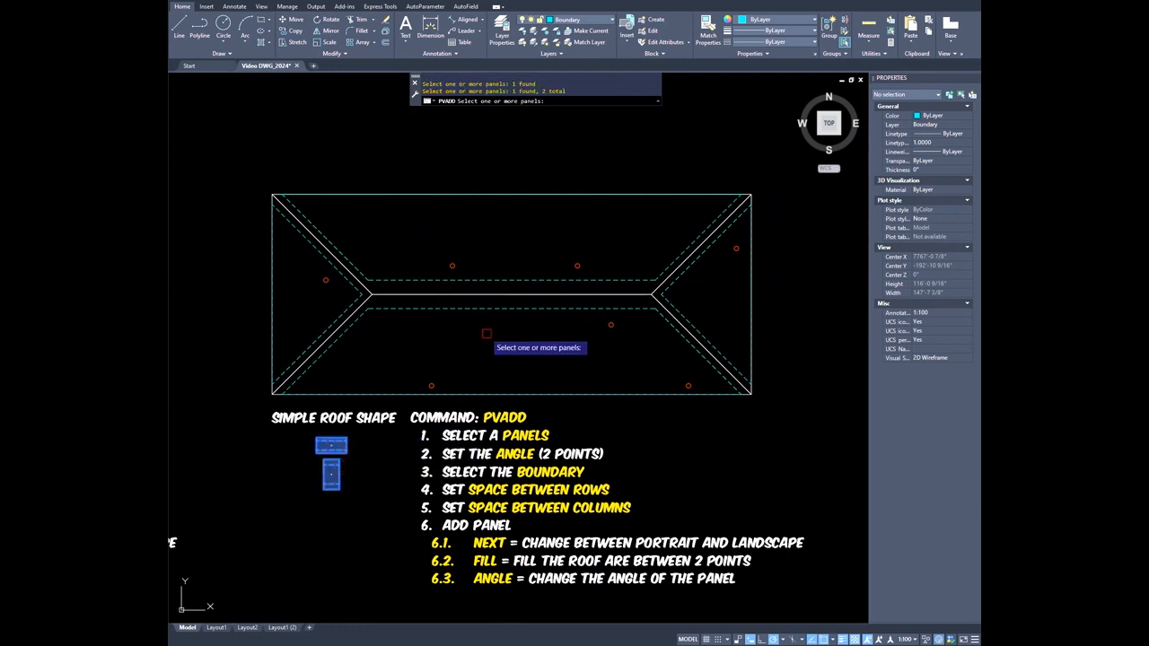
pyautogui.press('Return')
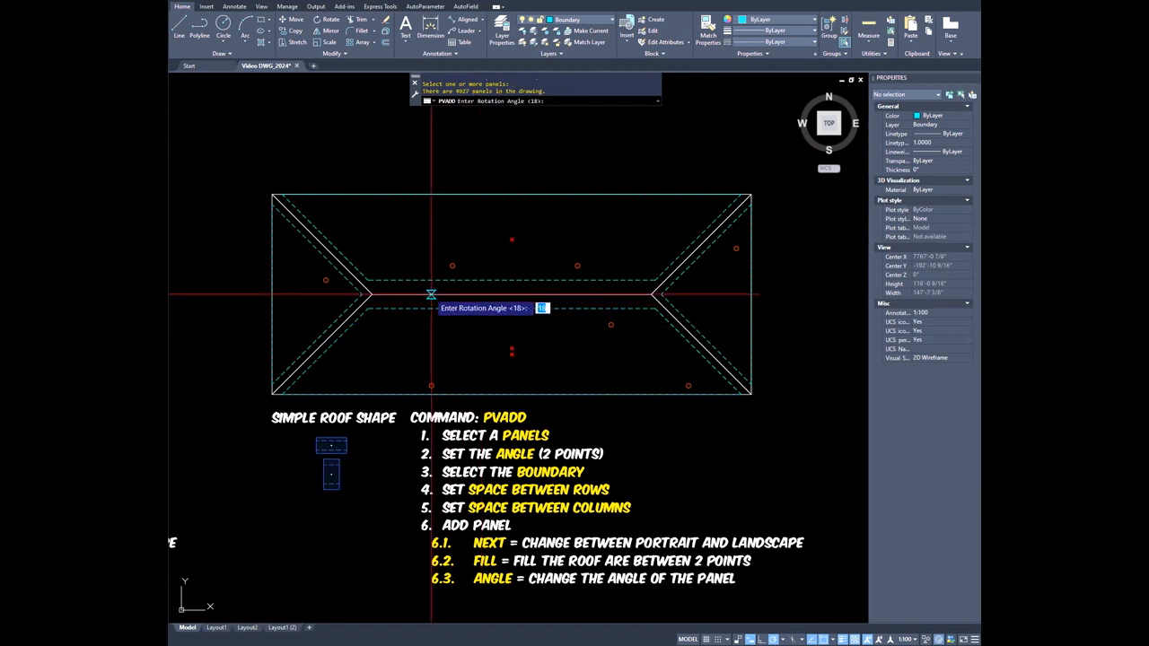
# - Set the panel angle along the ridge and choose the roof boundary, keeping 1/4" spacing between rows and columns
pyautogui.click(463, 295)
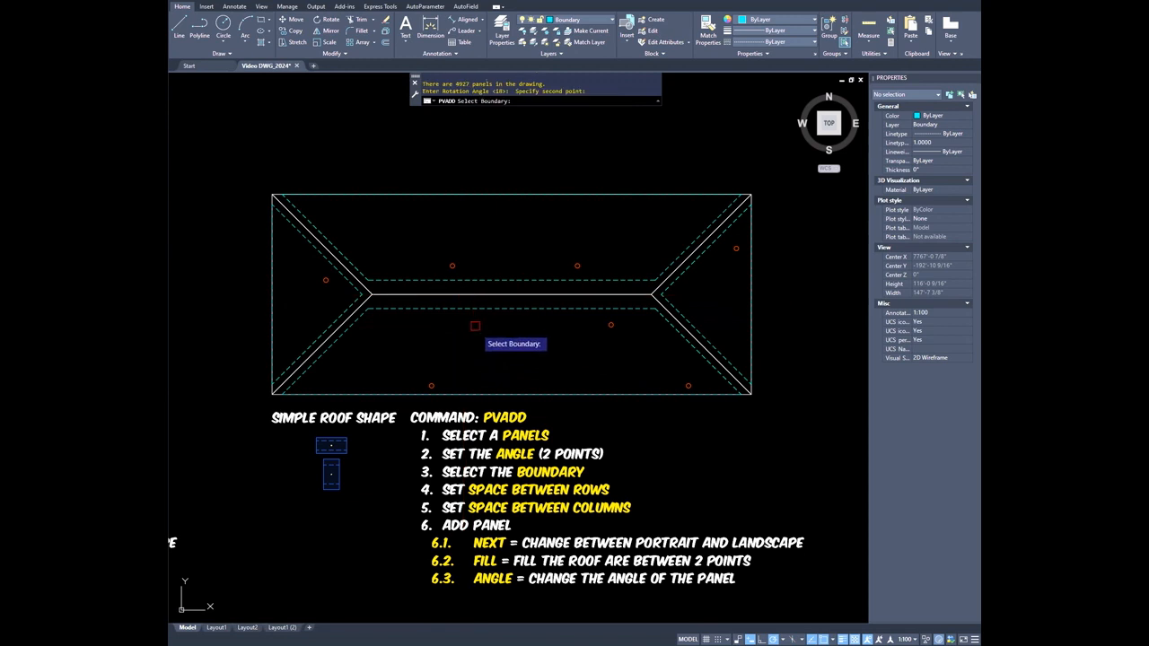
pyautogui.click(517, 348)
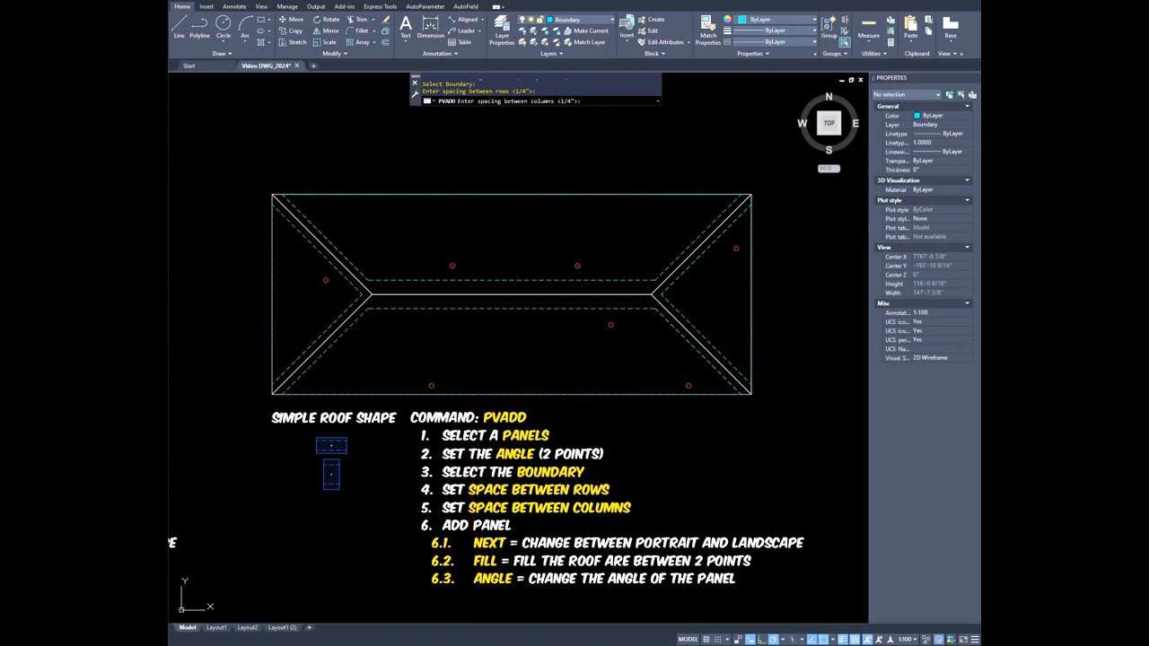
pyautogui.press('Return')
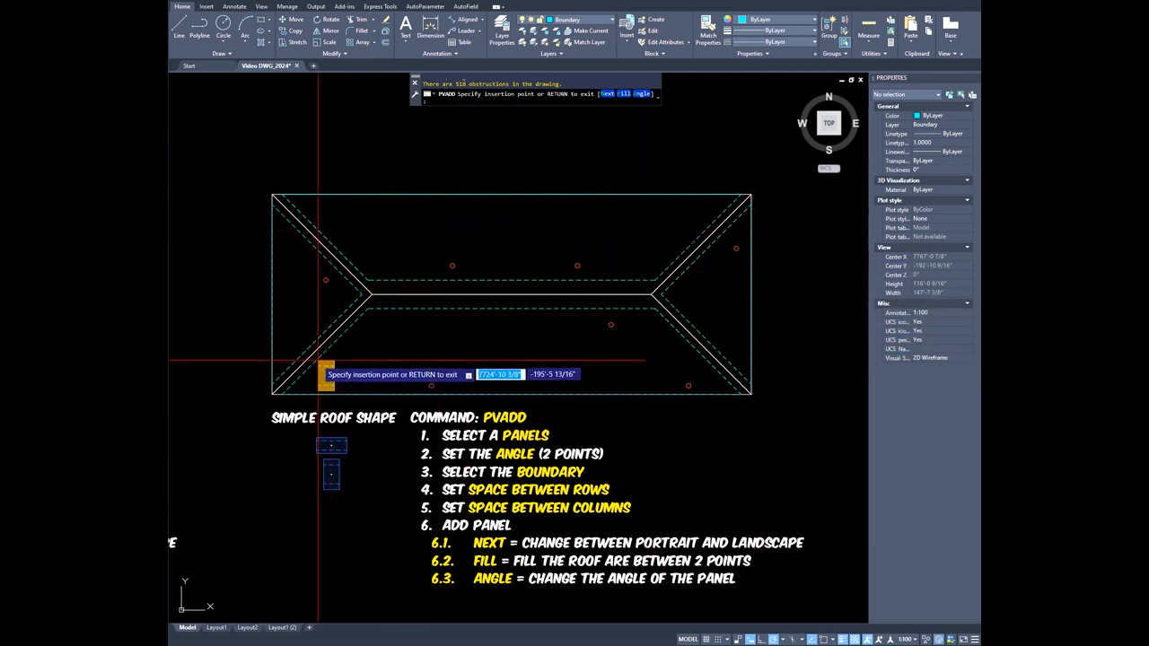
# - Fill a row of seven portrait panels along the lower eave, from the left hip to the first obstruction
pyautogui.scroll(2, 319, 364)
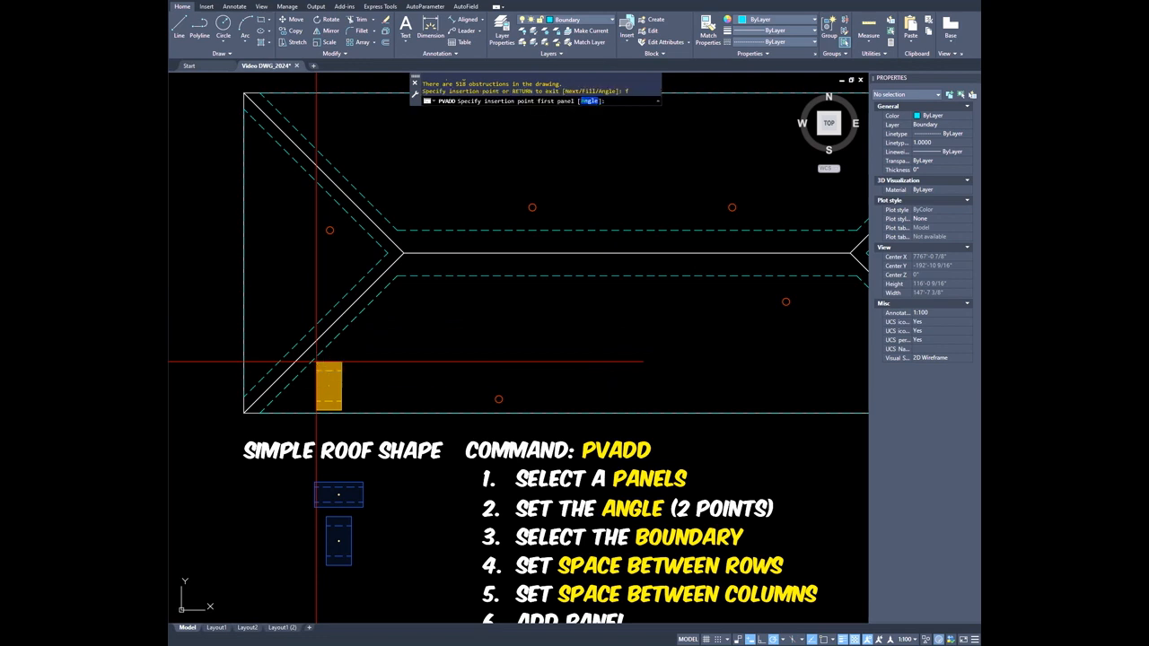
pyautogui.click(316, 363)
pyautogui.click(495, 369)
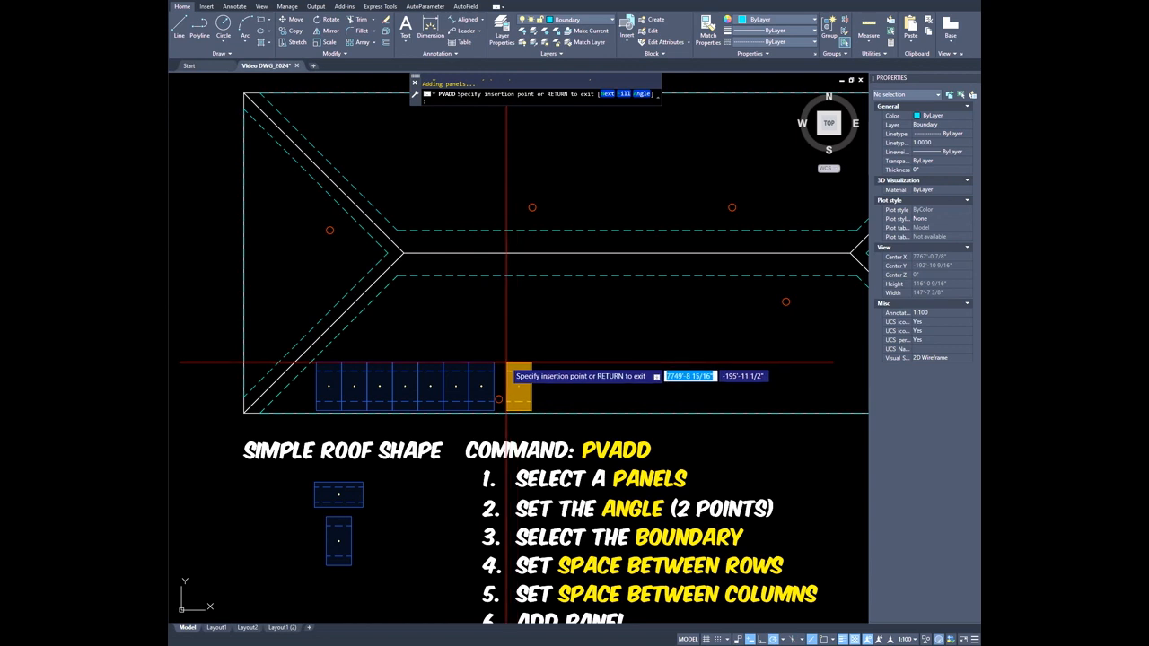
# - Fill a row of fifteen portrait panels along the lower eave between the two obstructions
pyautogui.click(507, 363)
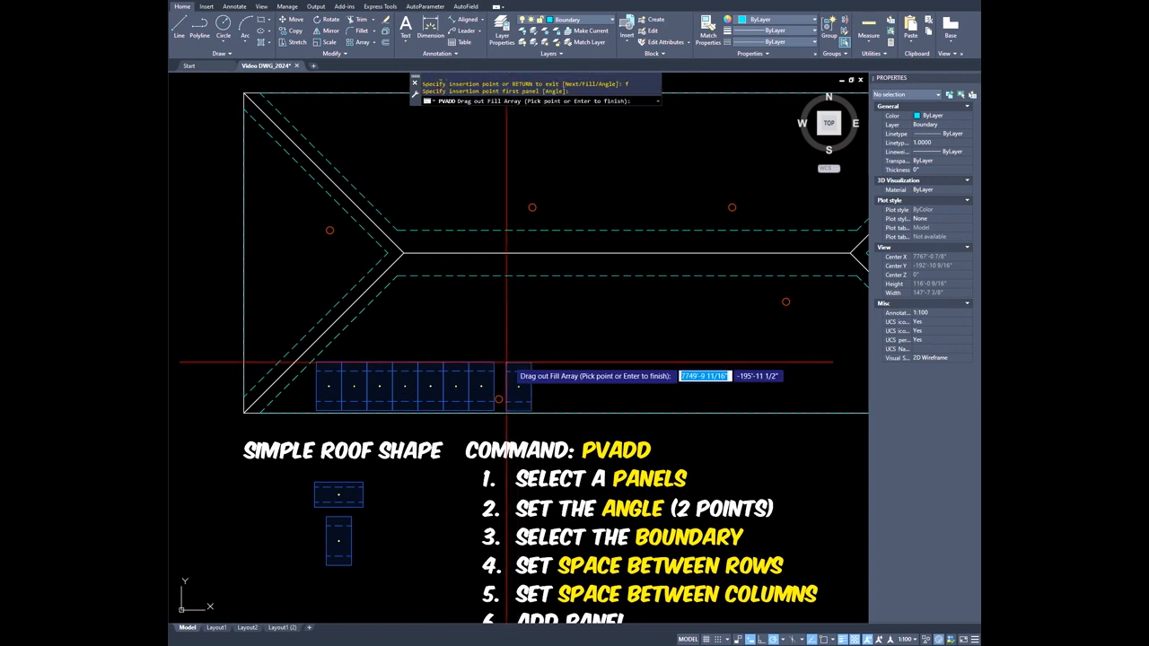
pyautogui.moveTo(651, 367); pyautogui.dragTo(495, 368, button='middle')
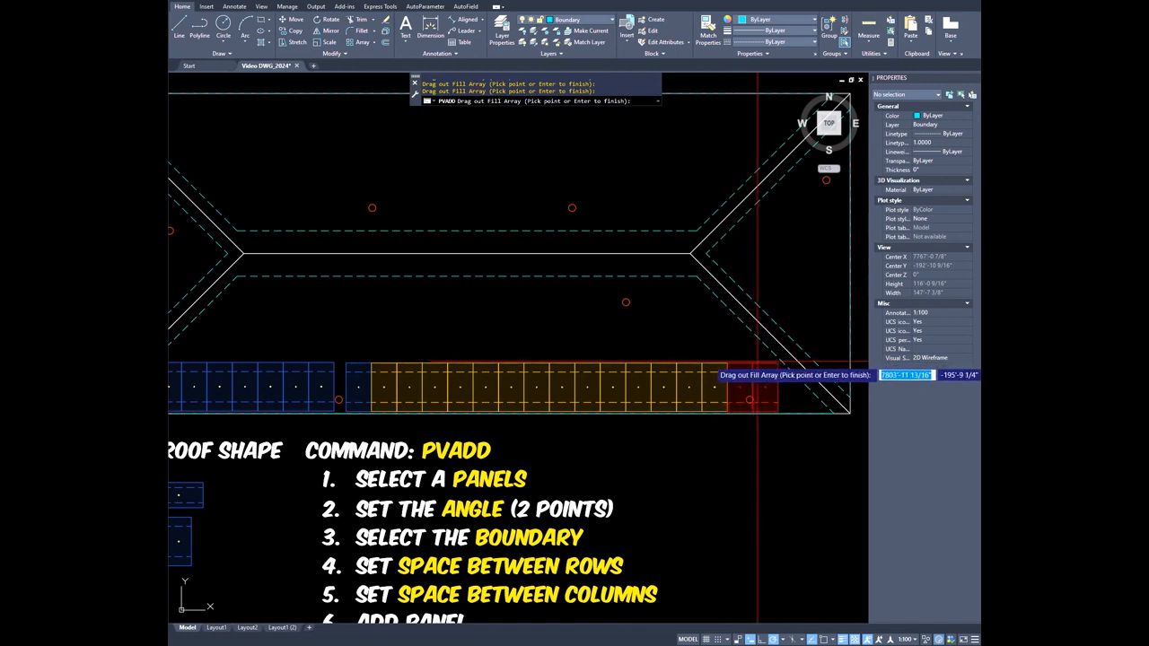
pyautogui.click(731, 368)
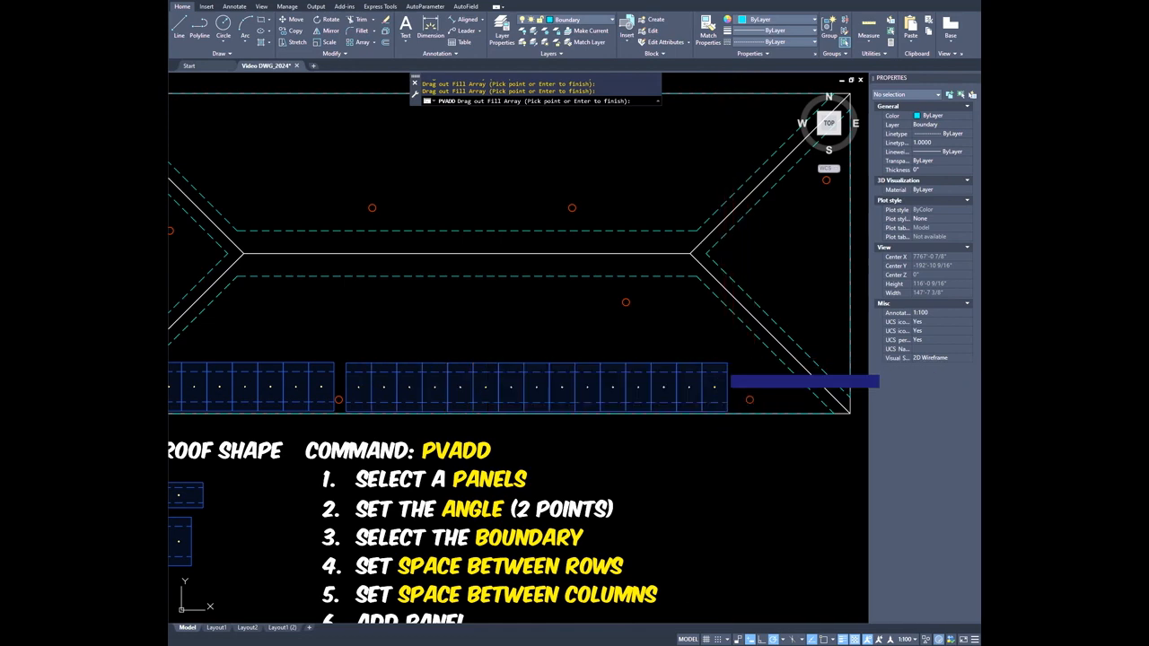
# - Set the panel angle to 270° with two points picked straight down the left roof face
pyautogui.moveTo(274, 342); pyautogui.dragTo(400, 346, button='middle')
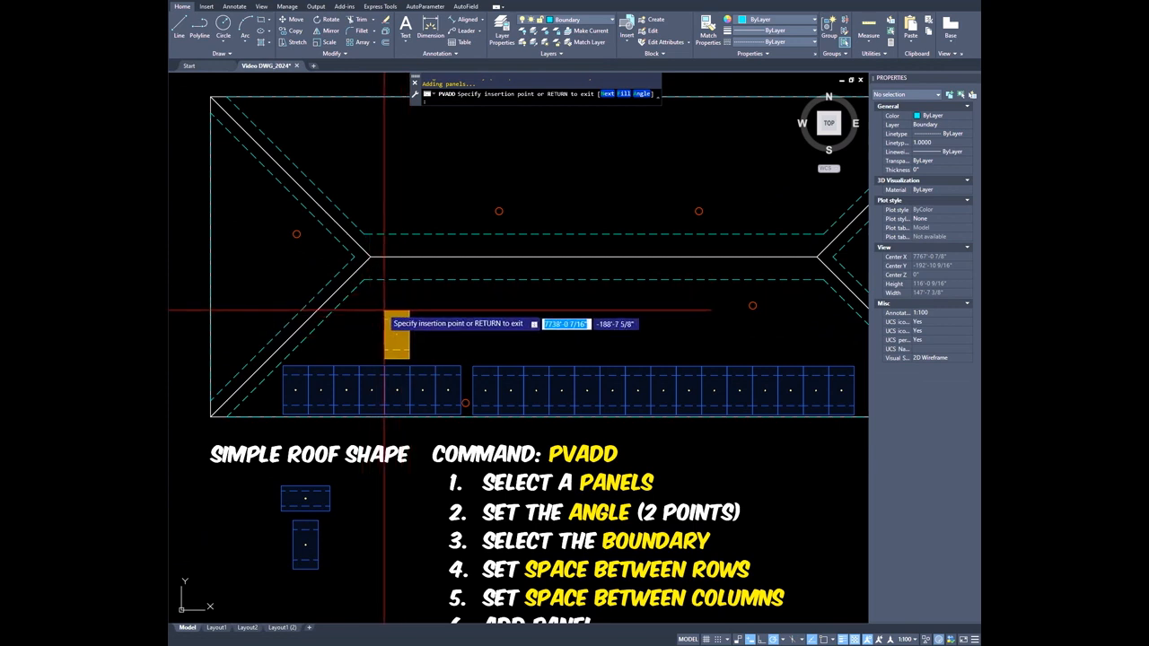
pyautogui.moveTo(385, 187); pyautogui.dragTo(384, 189, button='middle')
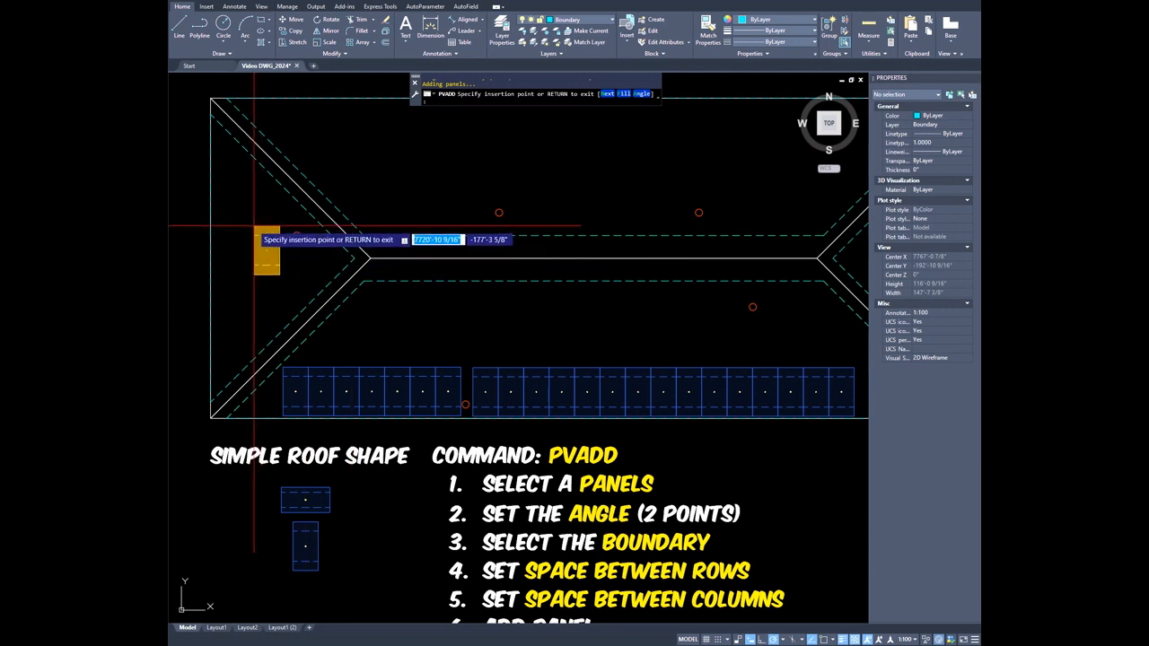
pyautogui.write('a')
pyautogui.press('Return')
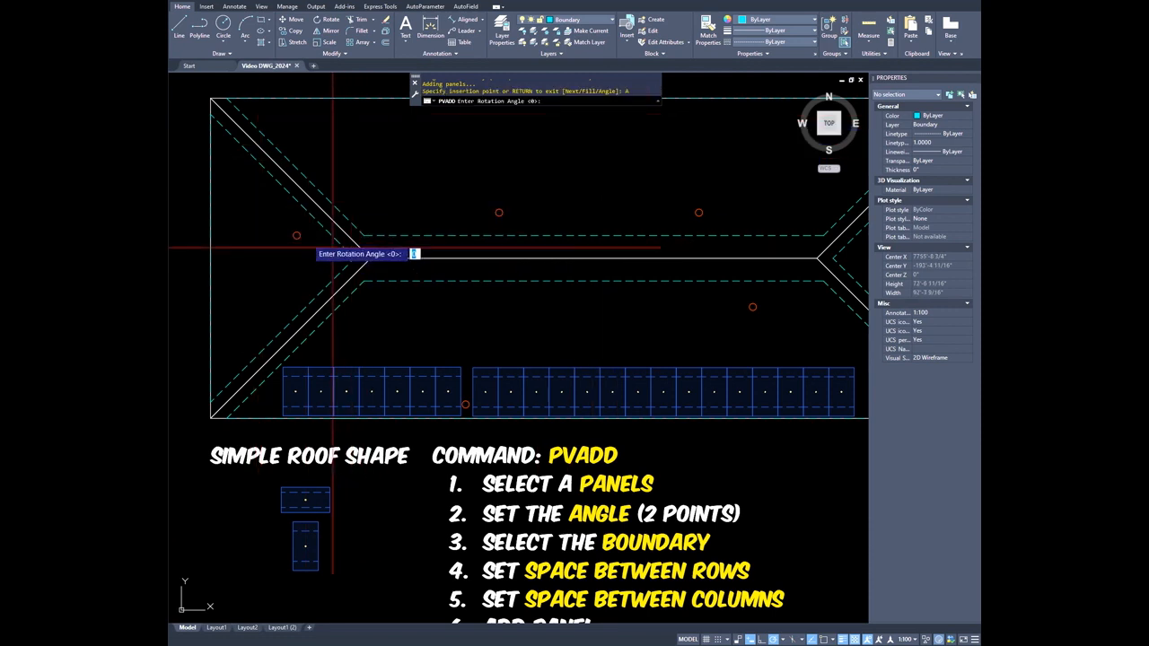
pyautogui.click(274, 203)
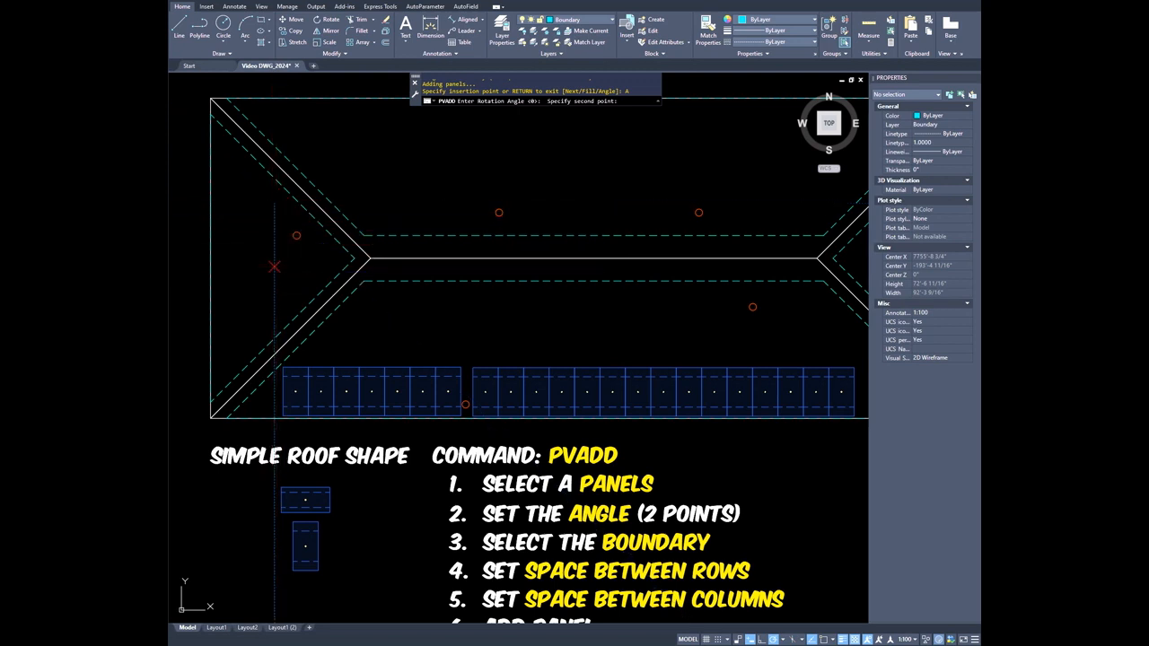
pyautogui.click(274, 267)
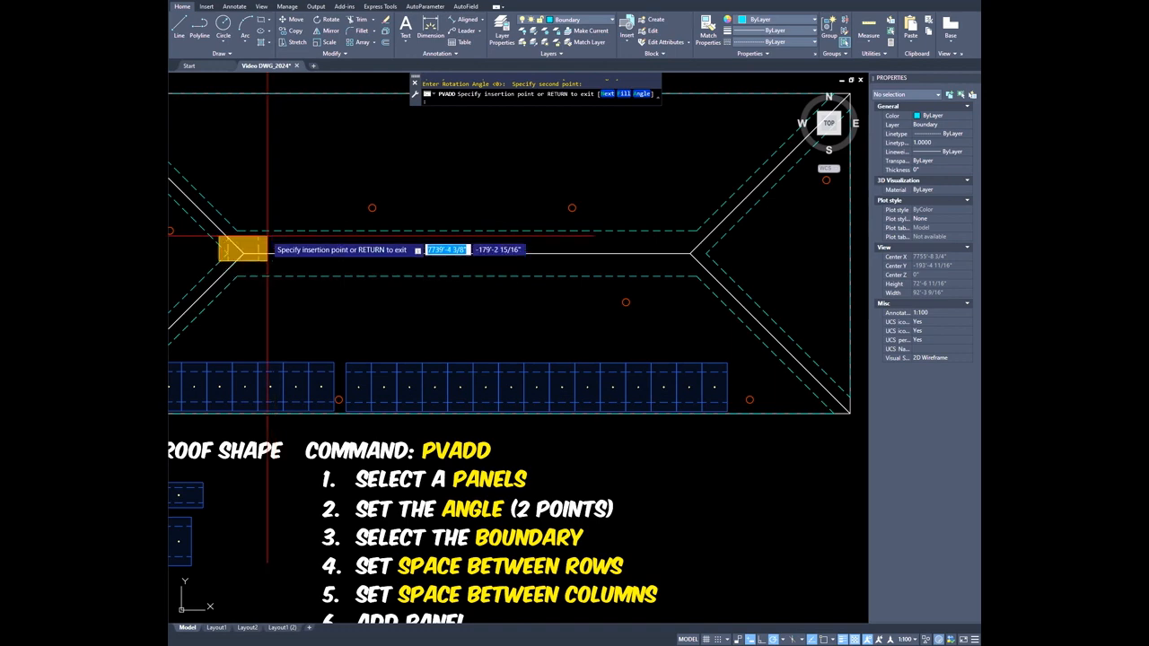
# - Place a column of three adjoining rotated panels on the left roof face, beside the obstruction
pyautogui.moveTo(264, 245); pyautogui.dragTo(509, 256, button='middle')
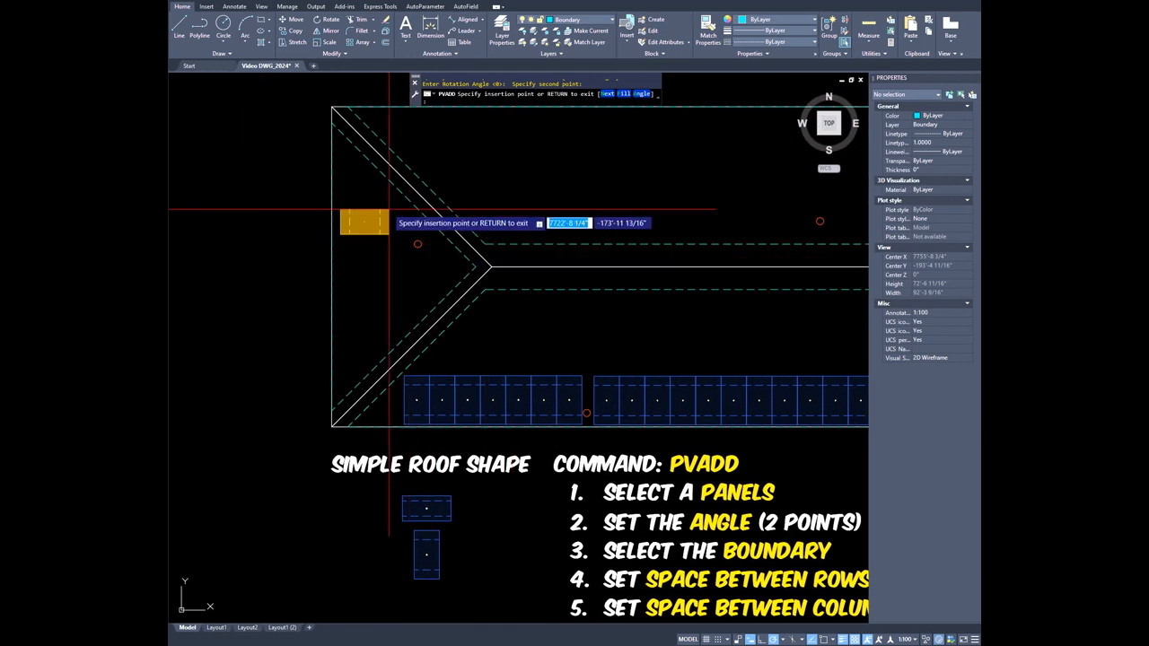
pyautogui.scroll(2, 389, 213)
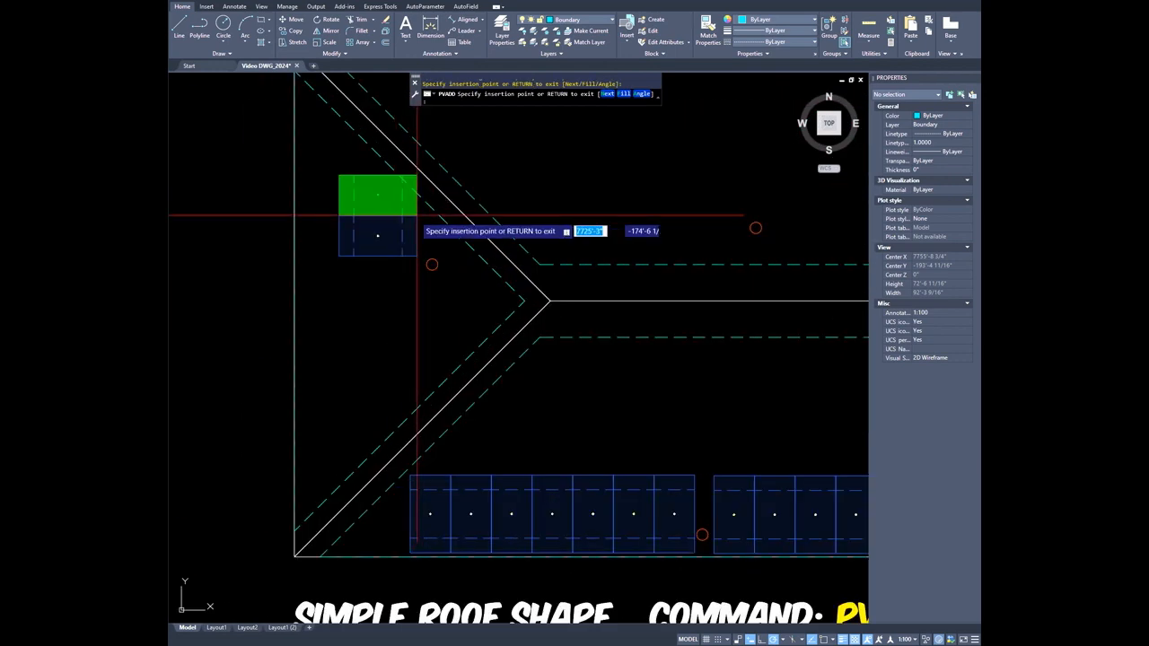
pyautogui.click(416, 257)
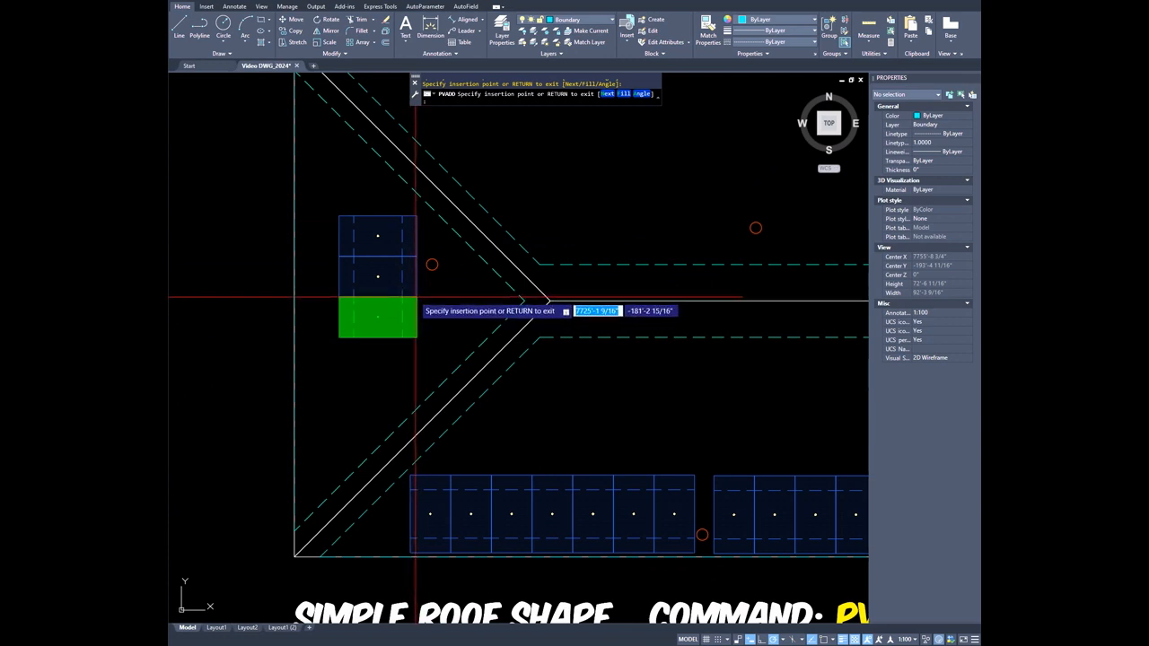
# - Set the panel angle for the upper roof face with two points picked horizontally from right to left
pyautogui.scroll(-5, 402, 266)
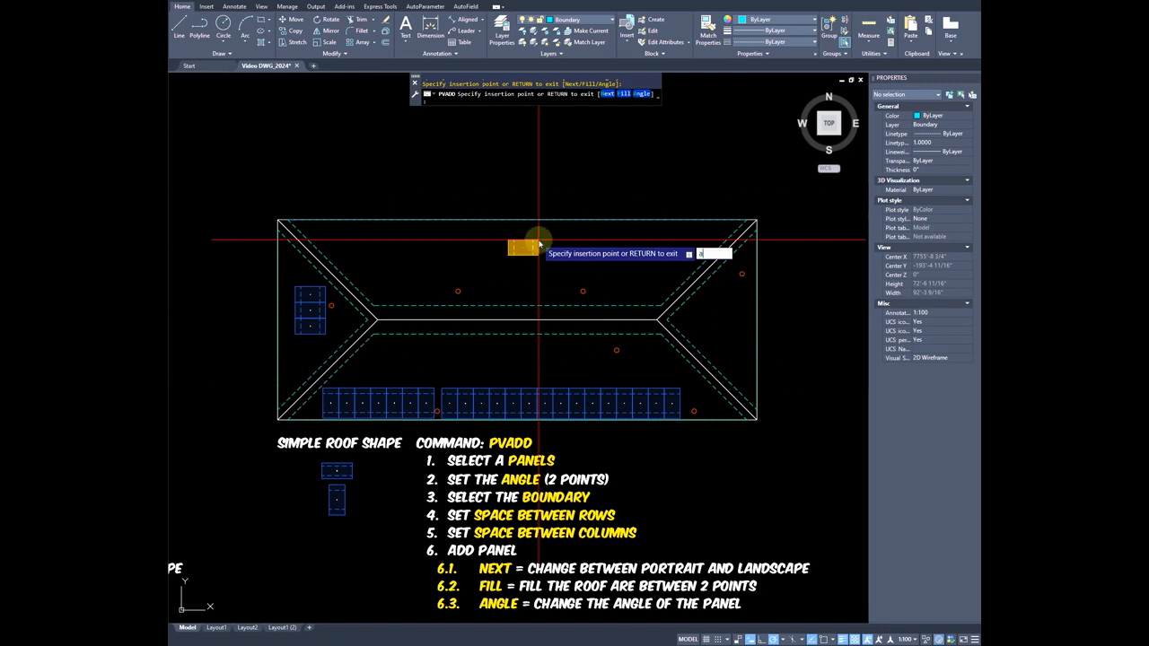
pyautogui.press('Return')
pyautogui.click(657, 257)
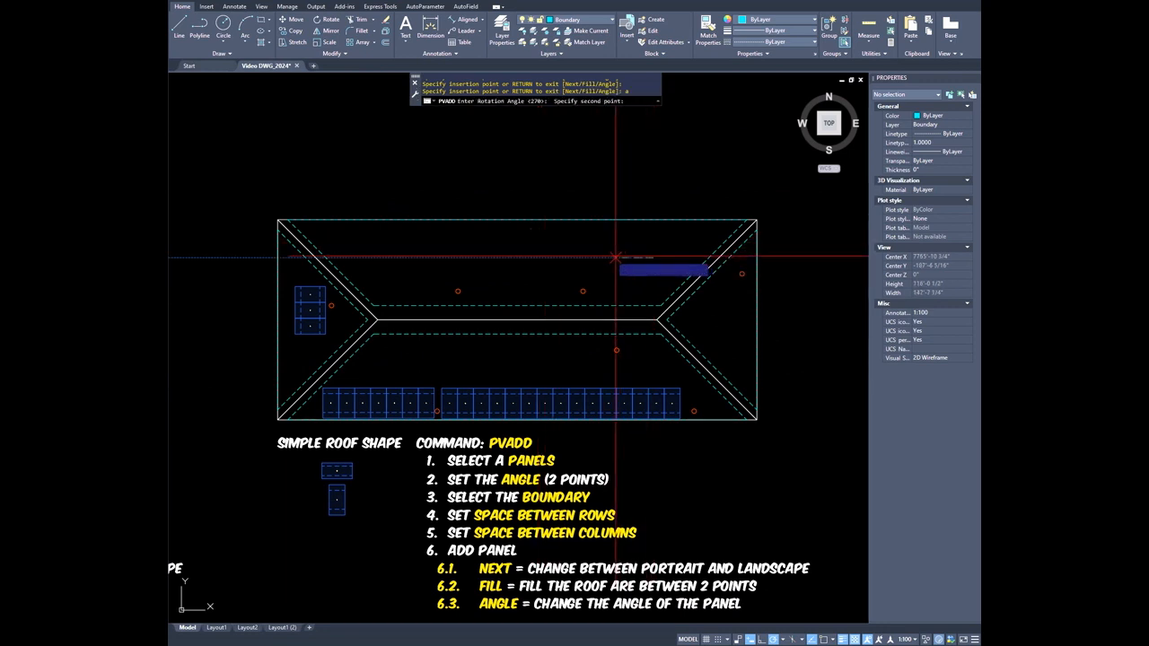
pyautogui.click(471, 258)
# - Fill the upper roof face with two rows of seventeen portrait panels above the two obstructions
pyautogui.scroll(4, 269, 330)
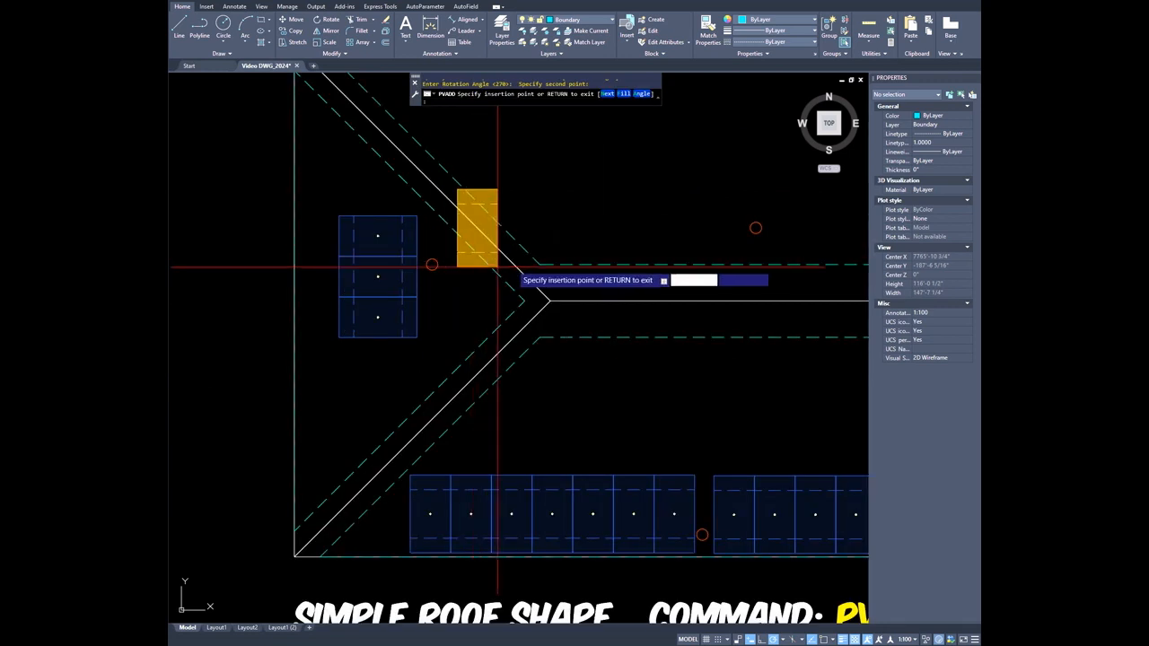
pyautogui.scroll(-2, 650, 235)
pyautogui.moveTo(660, 234); pyautogui.dragTo(294, 292, button='middle')
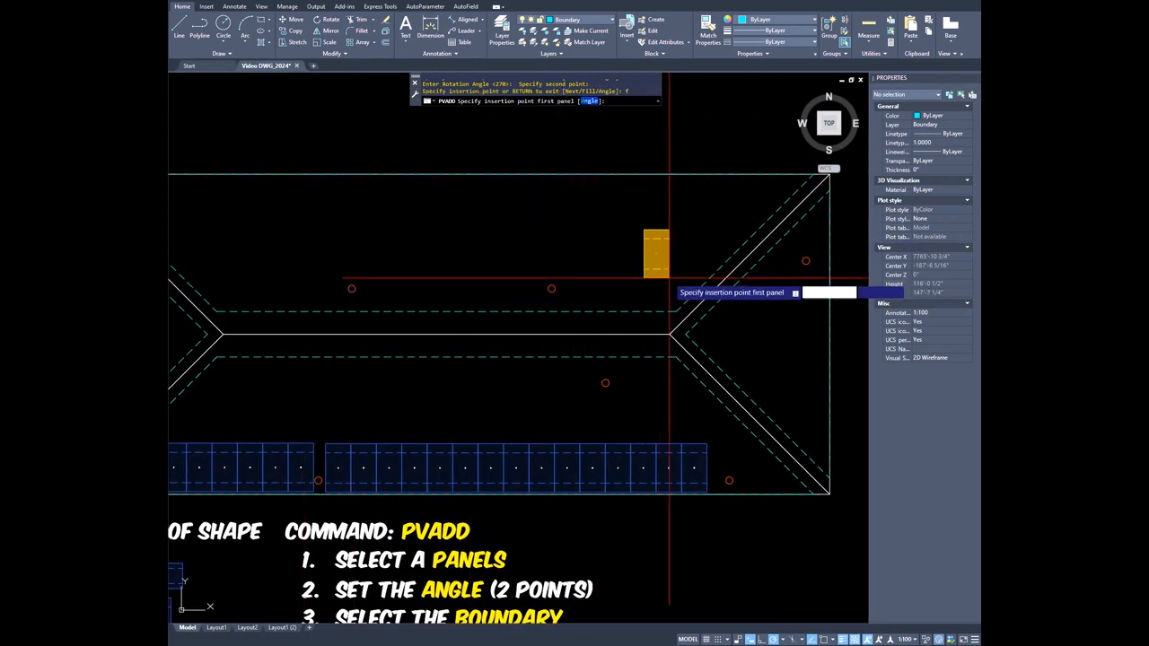
pyautogui.click(669, 282)
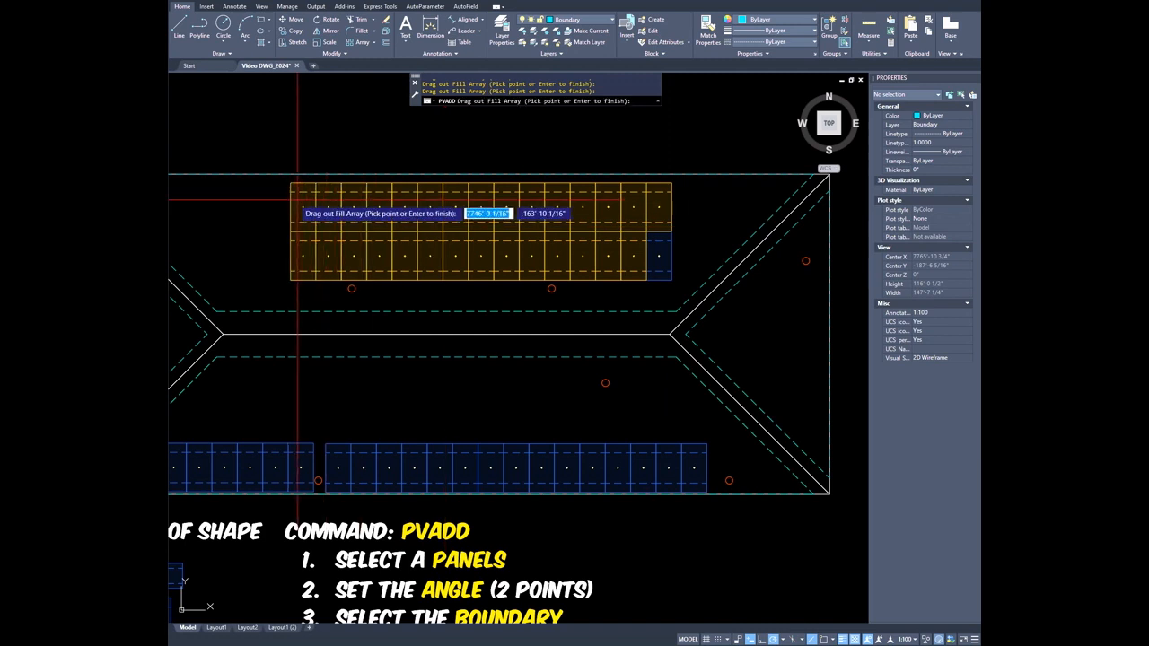
pyautogui.click(240, 225)
# - Set the panel angle for the right roof face to 90° with two points picked straight up
pyautogui.moveTo(659, 280); pyautogui.dragTo(437, 262, button='middle')
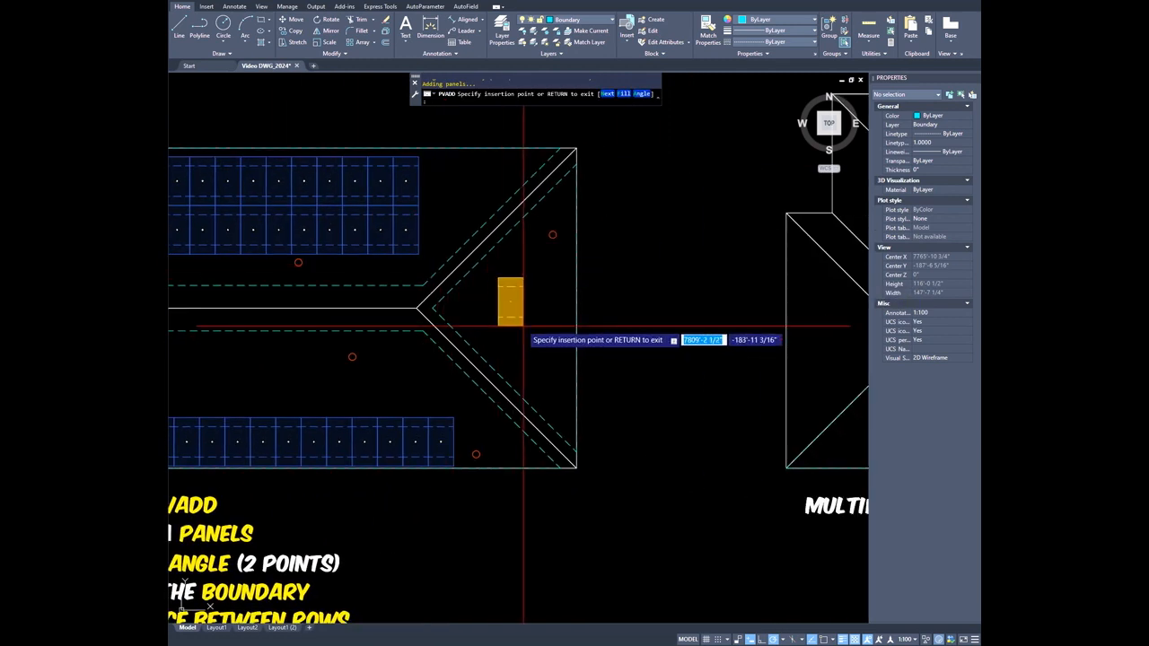
pyautogui.write('a')
pyautogui.press('Return')
pyautogui.click(506, 354)
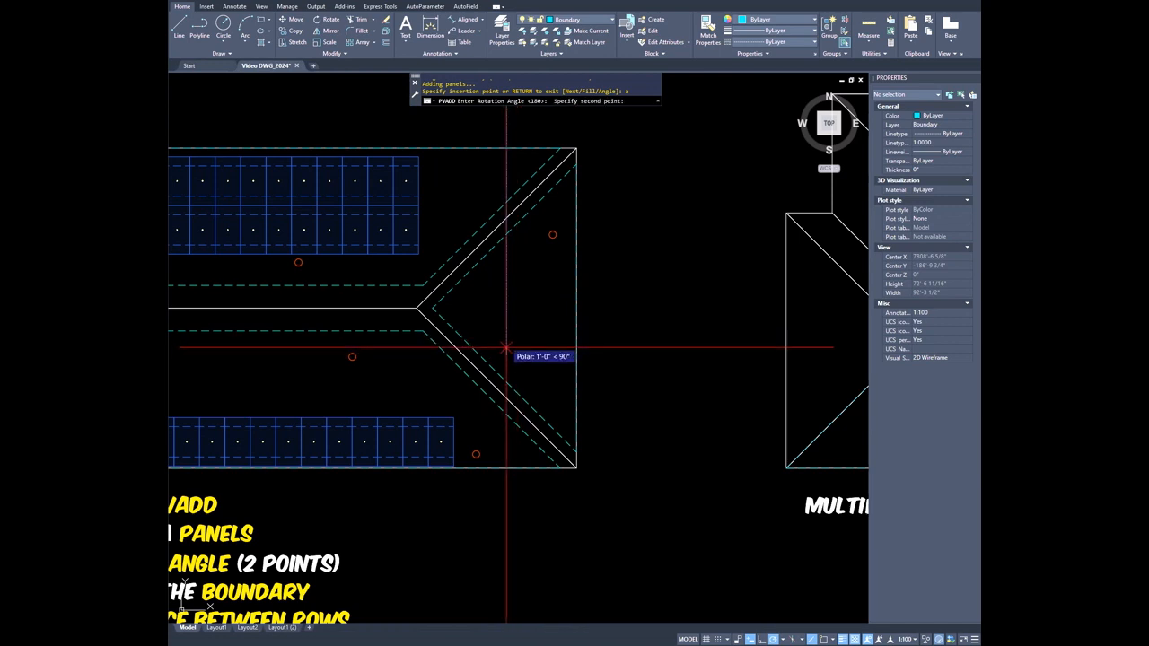
pyautogui.click(507, 271)
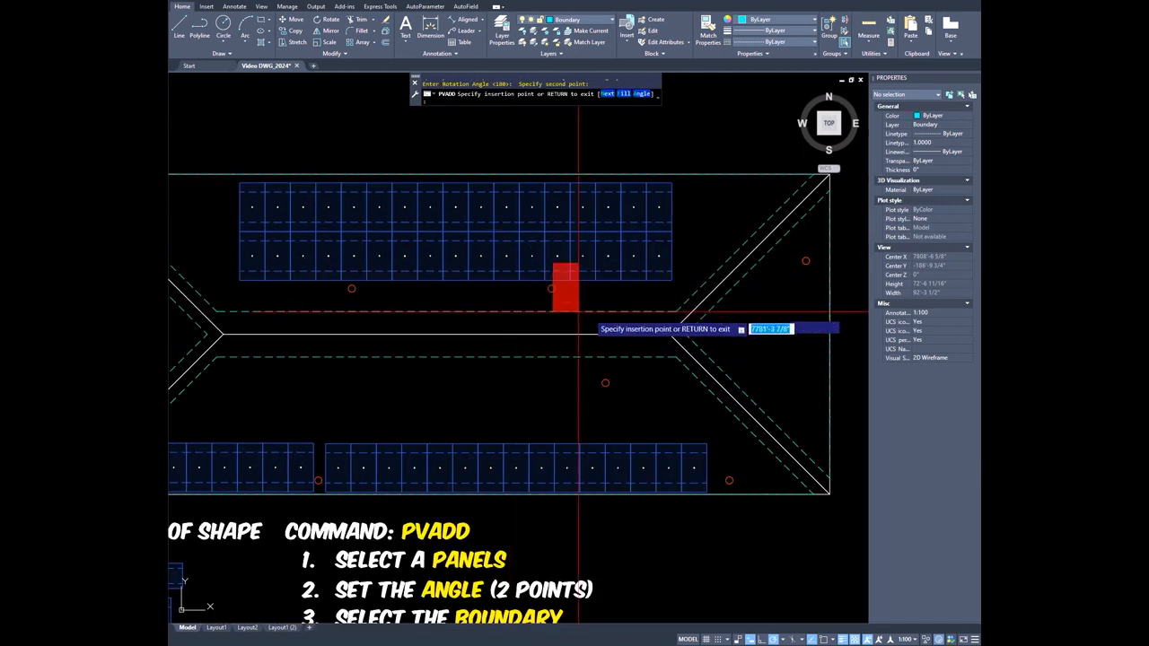
pyautogui.moveTo(782, 376); pyautogui.dragTo(596, 353, button='middle')
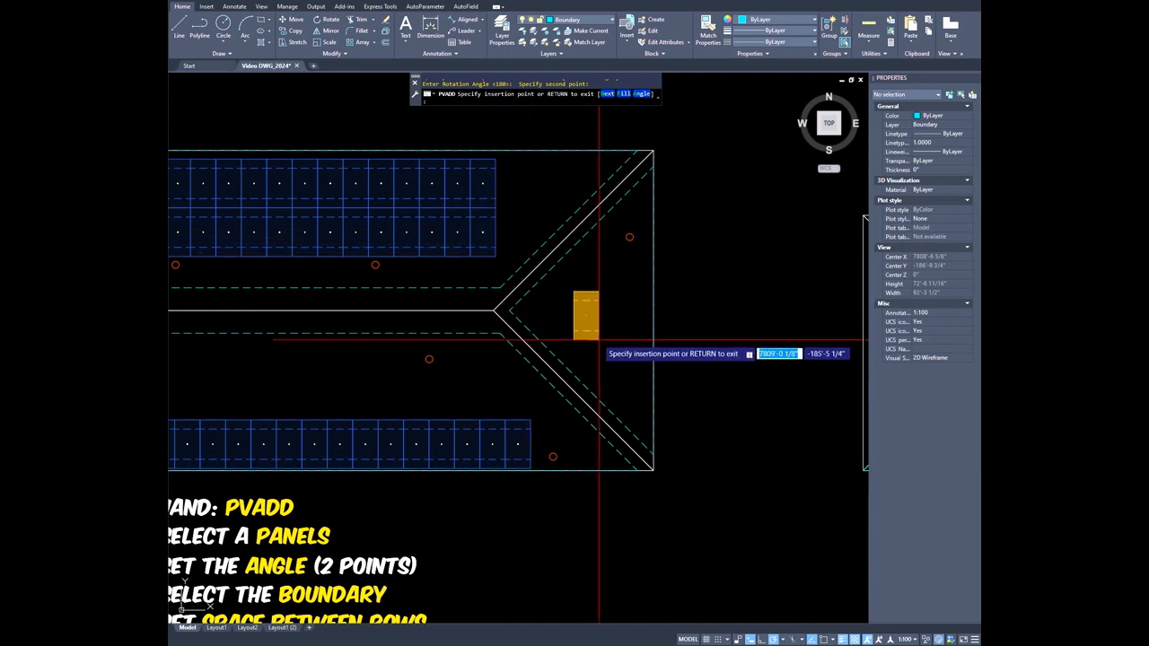
pyautogui.click(608, 375)
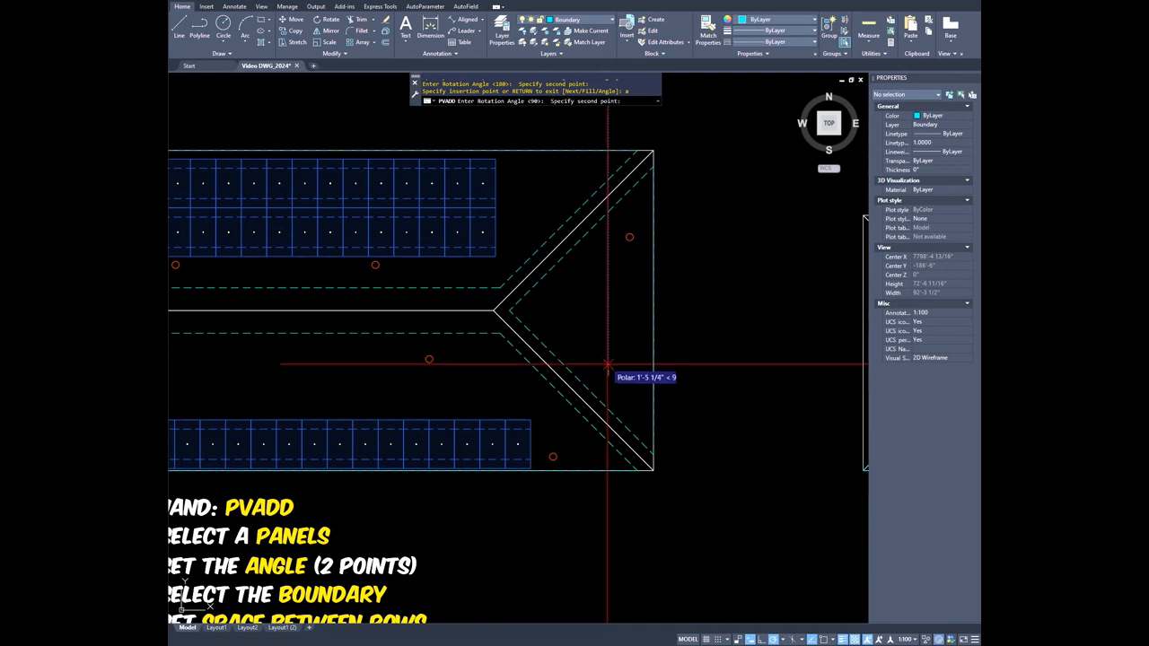
pyautogui.click(608, 357)
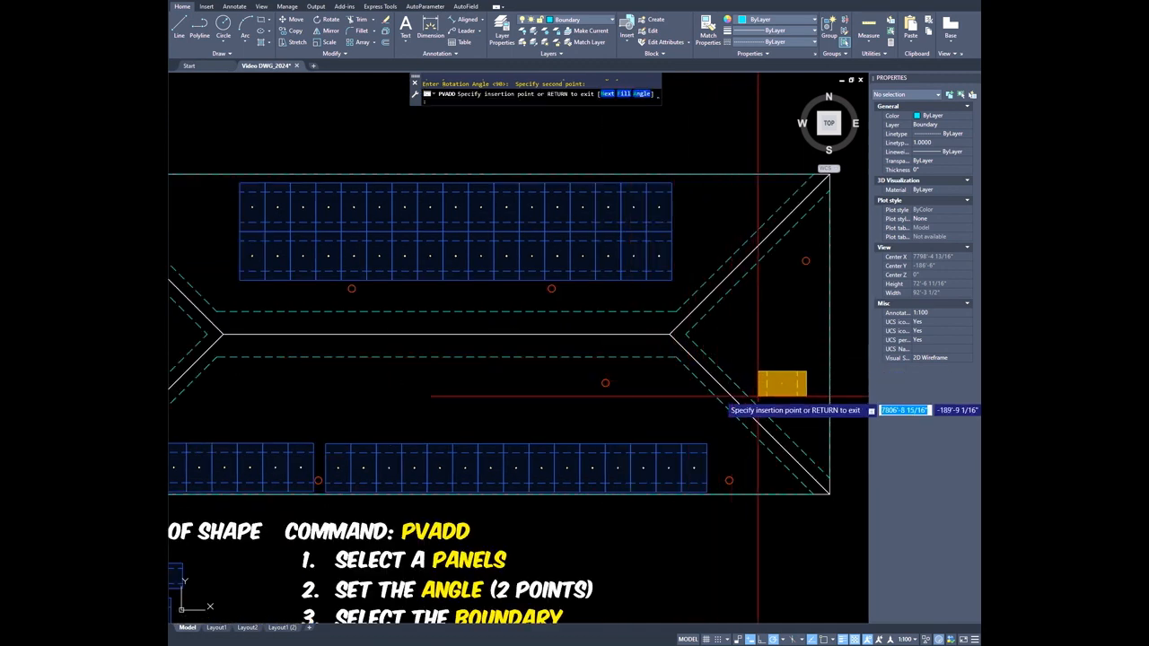
# - Place a column of three adjoining rotated panels on the right roof face, below the obstruction
pyautogui.click(758, 396)
pyautogui.click(758, 369)
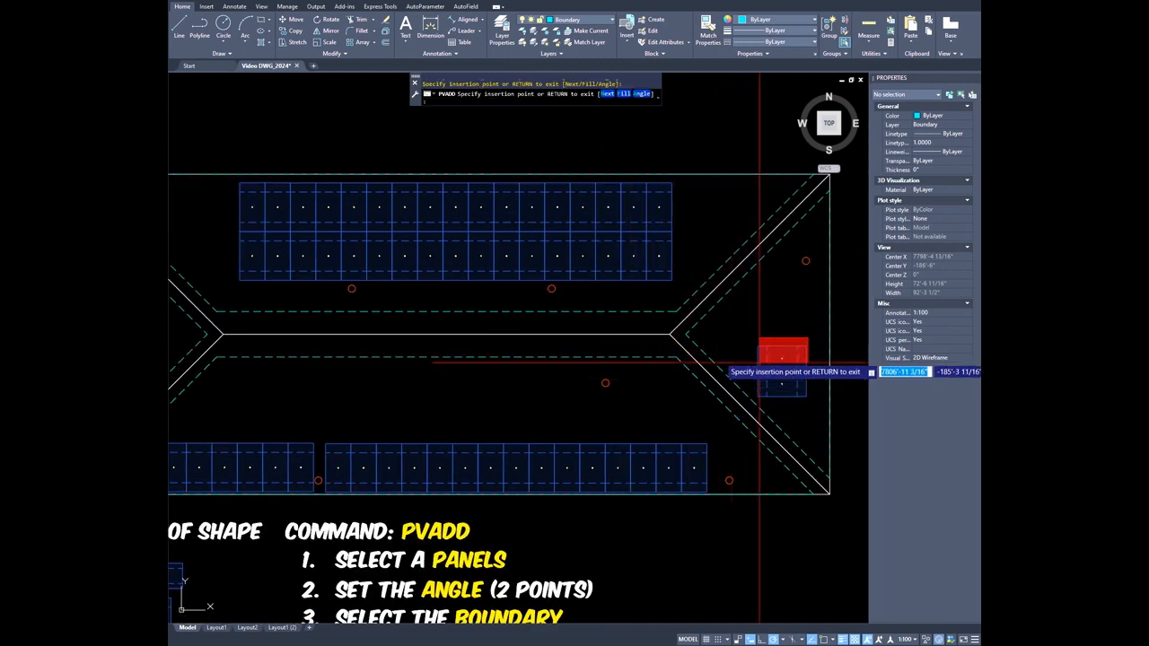
pyautogui.click(760, 342)
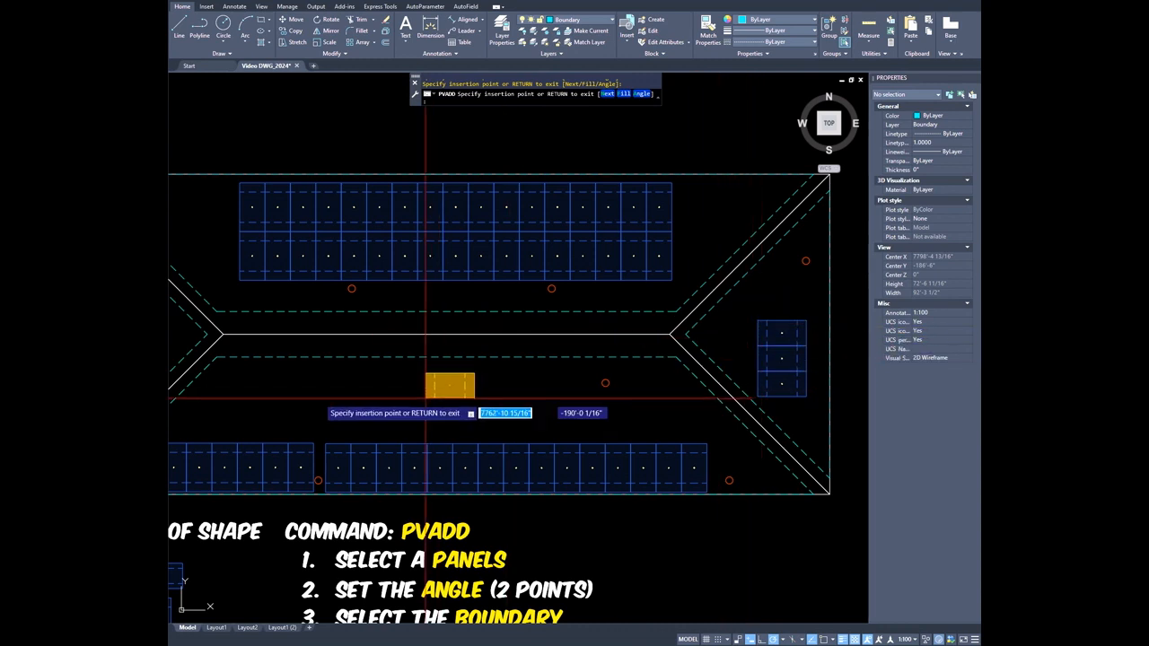
# - Set the panel angle for the lower roof face with two points picked horizontally from left to right
pyautogui.write('a')
pyautogui.press('Return')
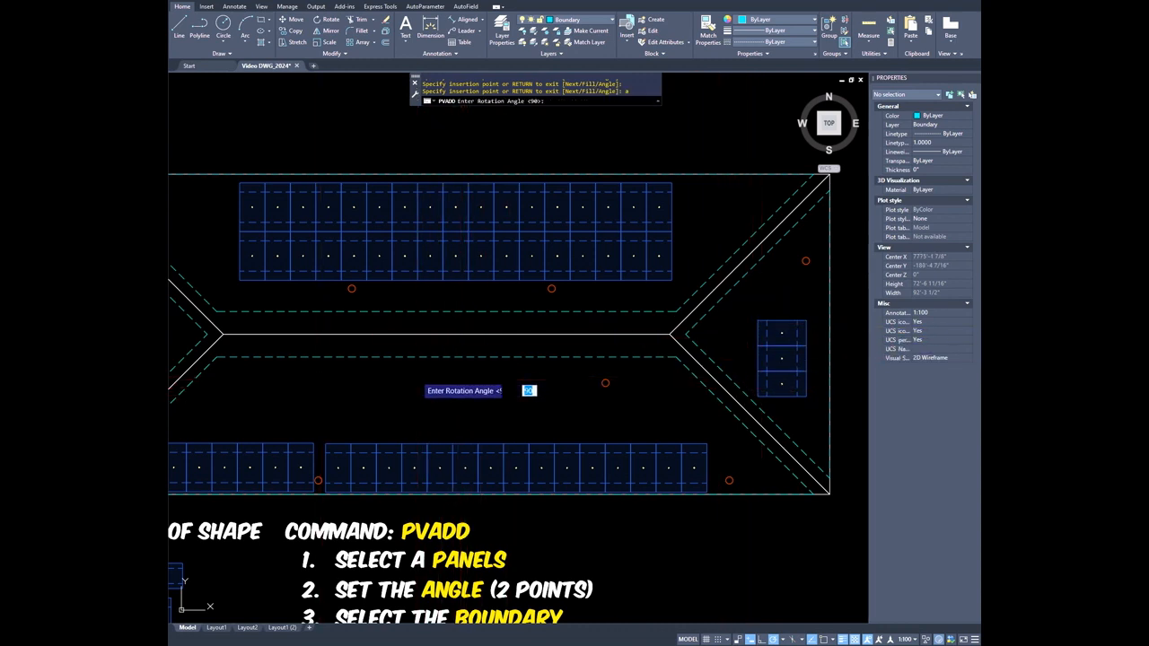
pyautogui.click(420, 378)
pyautogui.click(449, 378)
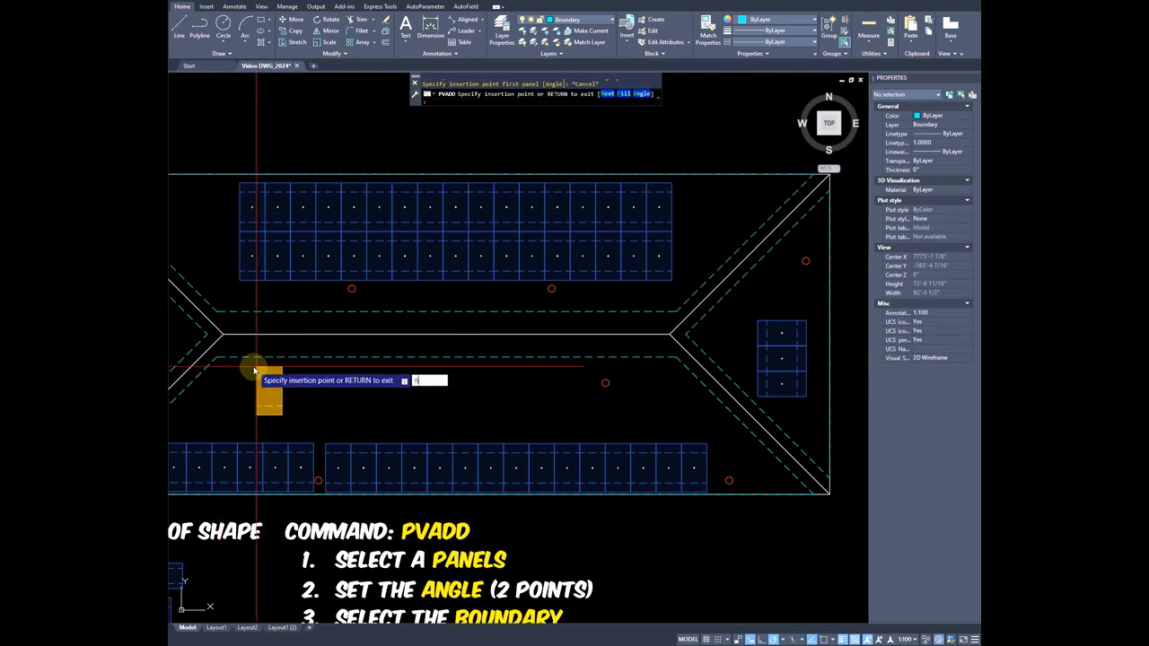
# - Switch to the landscape panel with Next and Fill three rows up to nine panels wide between the ridge and the eave row, then finish PVADD
pyautogui.write('n')
pyautogui.press('Return')
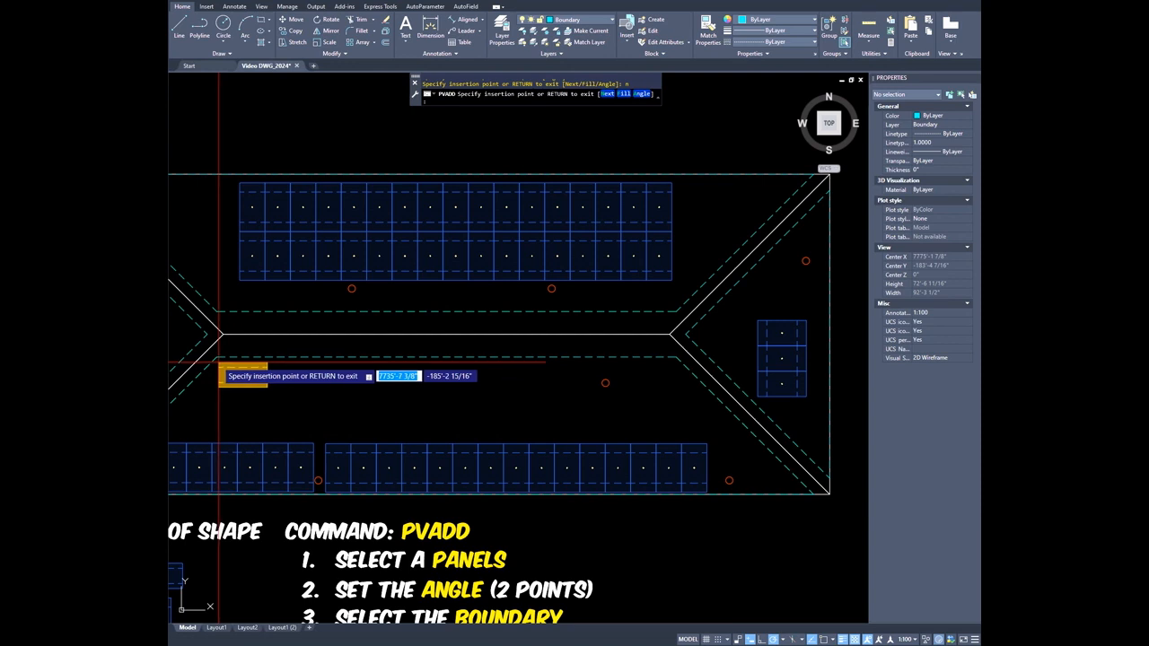
pyautogui.write('f')
pyautogui.press('Return')
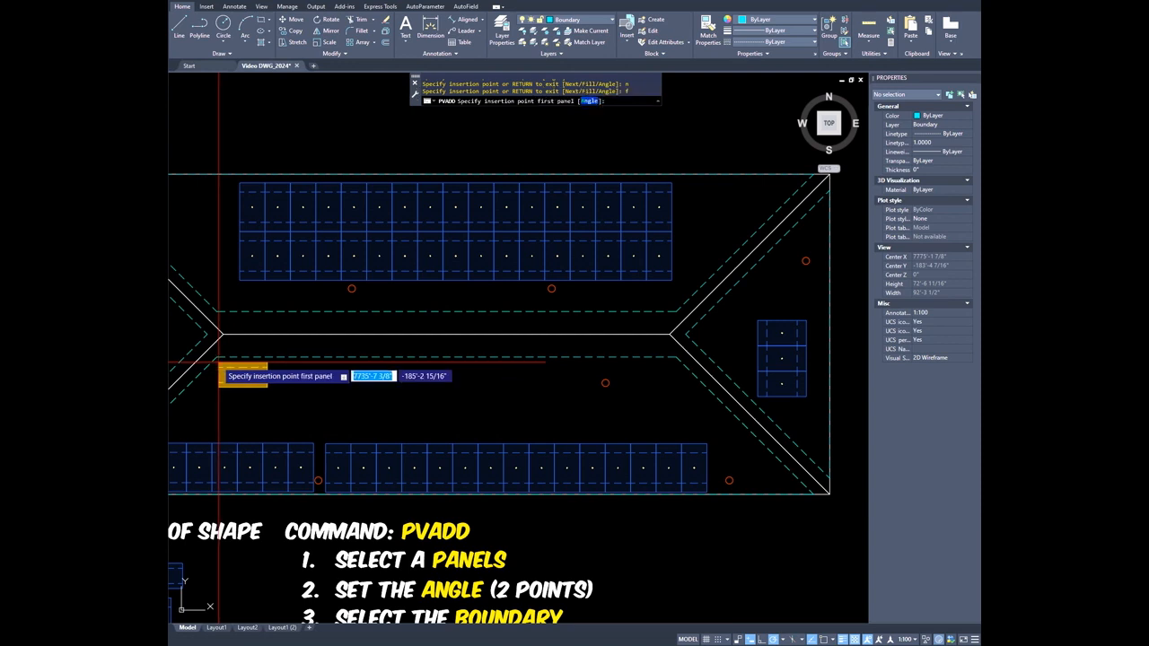
pyautogui.click(218, 364)
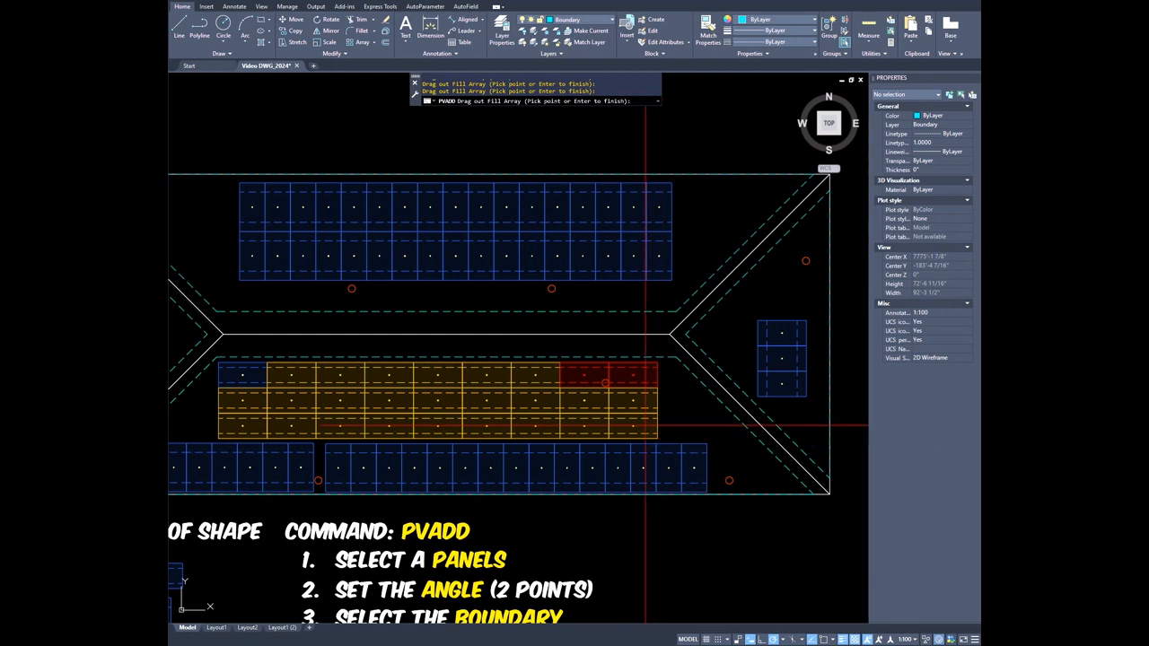
pyautogui.click(646, 427)
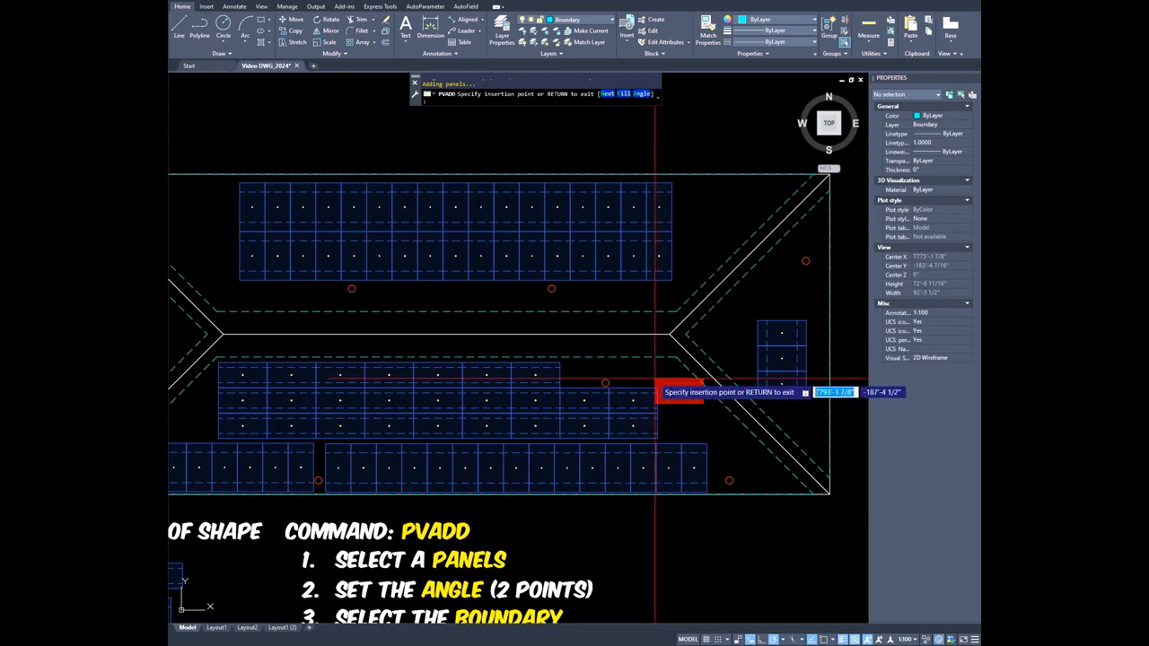
pyautogui.scroll(-2, 655, 392)
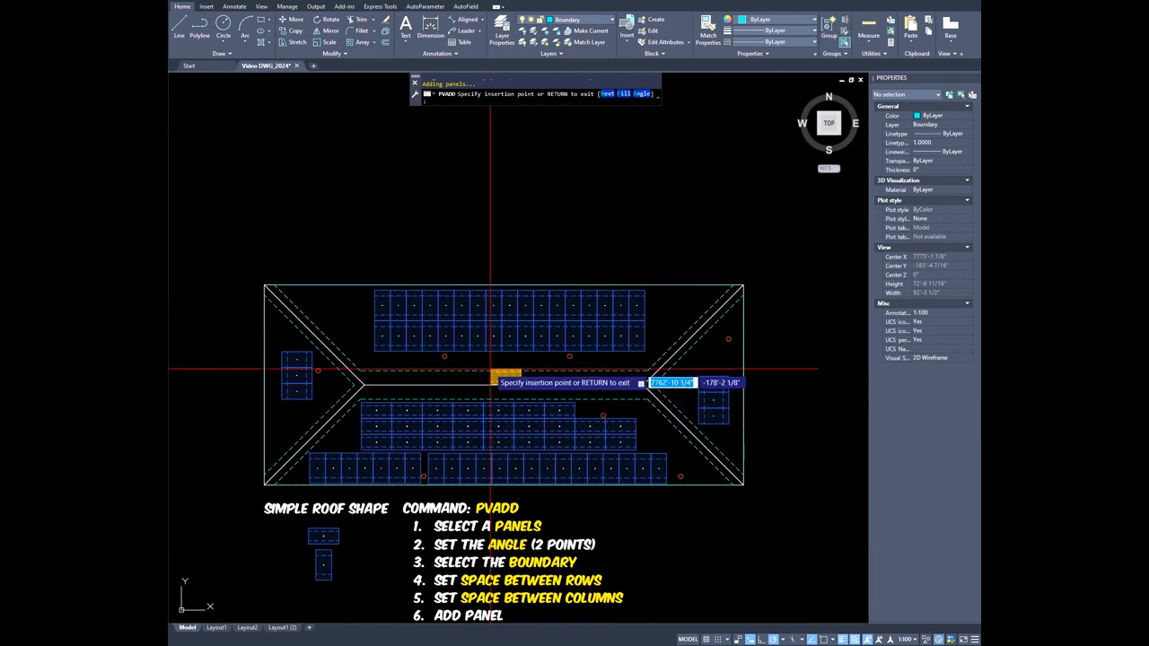
pyautogui.press('Return')
# - Start PVADD for the Multiple Roofs shape and select its landscape and portrait sample panels
pyautogui.scroll(-2, 449, 377)
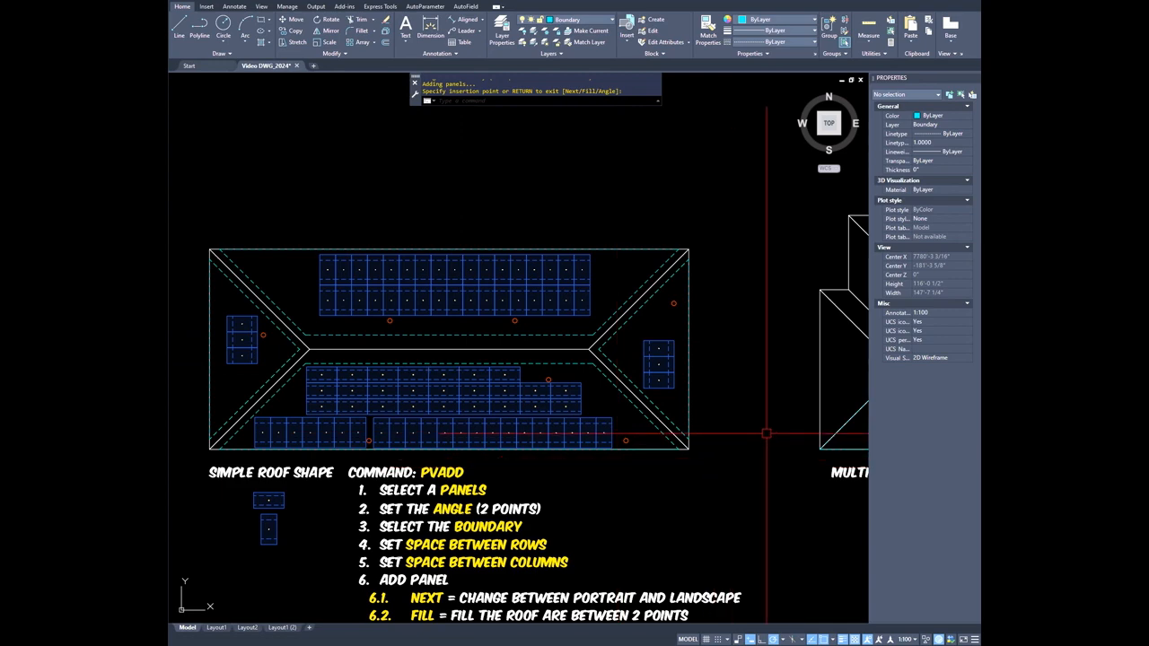
pyautogui.moveTo(772, 407); pyautogui.dragTo(560, 389, button='middle')
pyautogui.moveTo(670, 391); pyautogui.dragTo(392, 378, button='middle')
pyautogui.moveTo(575, 377); pyautogui.dragTo(468, 439, button='middle')
pyautogui.press('Escape')
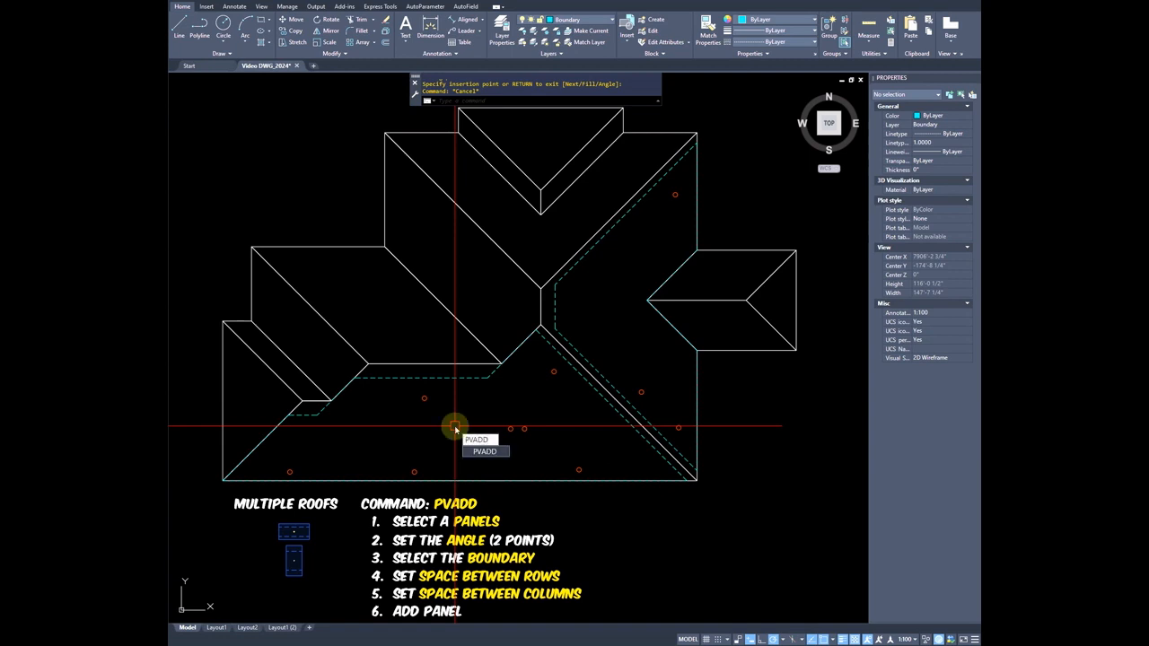
pyautogui.press('Return')
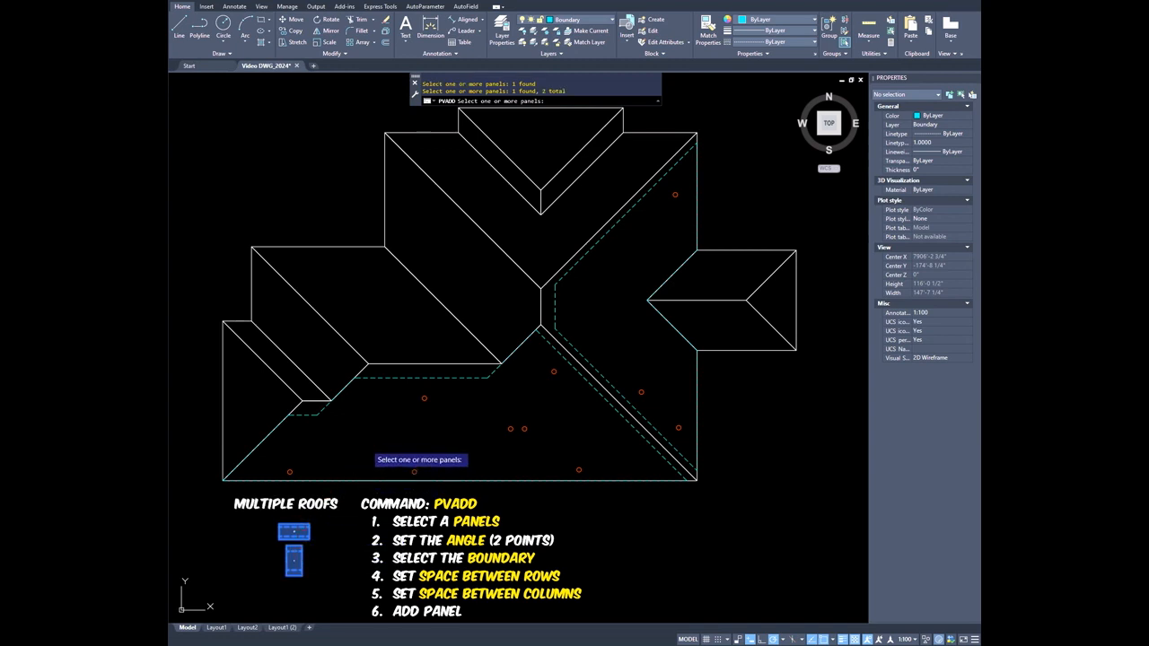
pyautogui.press('Return')
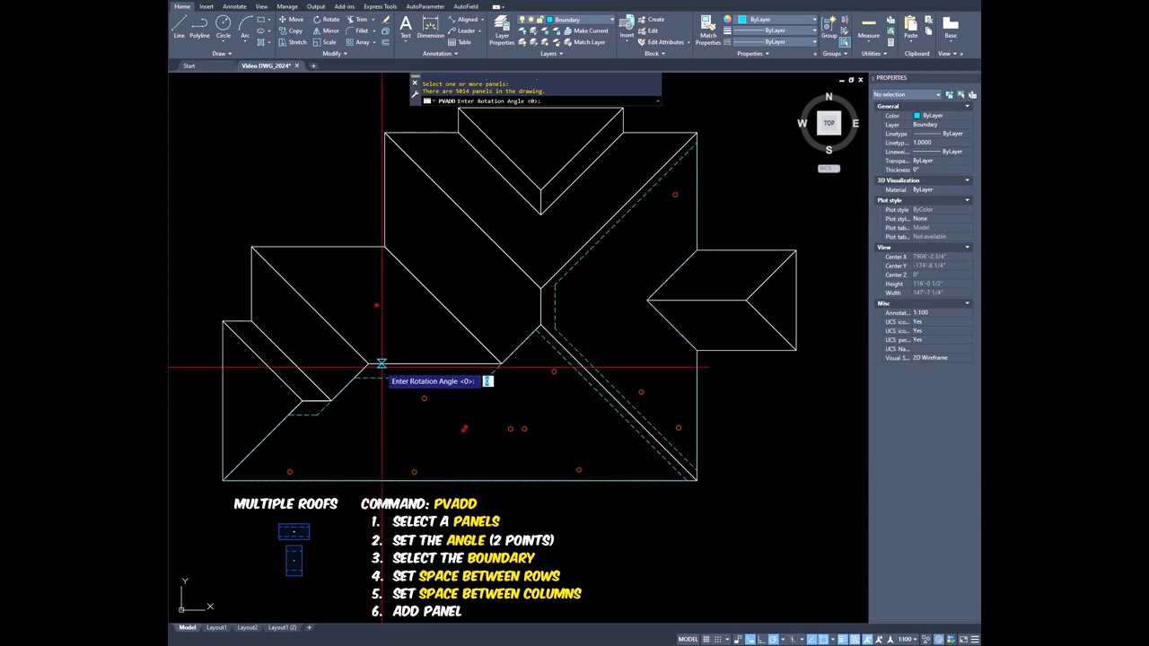
# - Set the angle from two points along the horizontal ridge, choose the lower roof face's boundary, and accept 1/4" row and column spacing
pyautogui.click(381, 363)
pyautogui.click(446, 363)
pyautogui.click(409, 365)
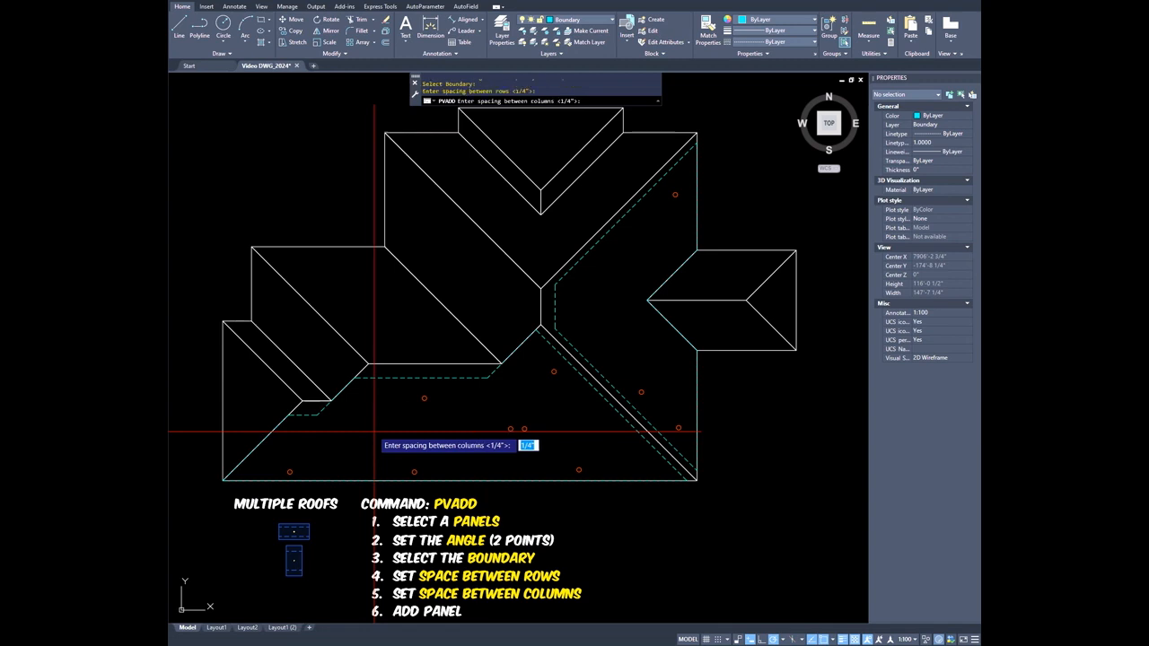
pyautogui.press('Return')
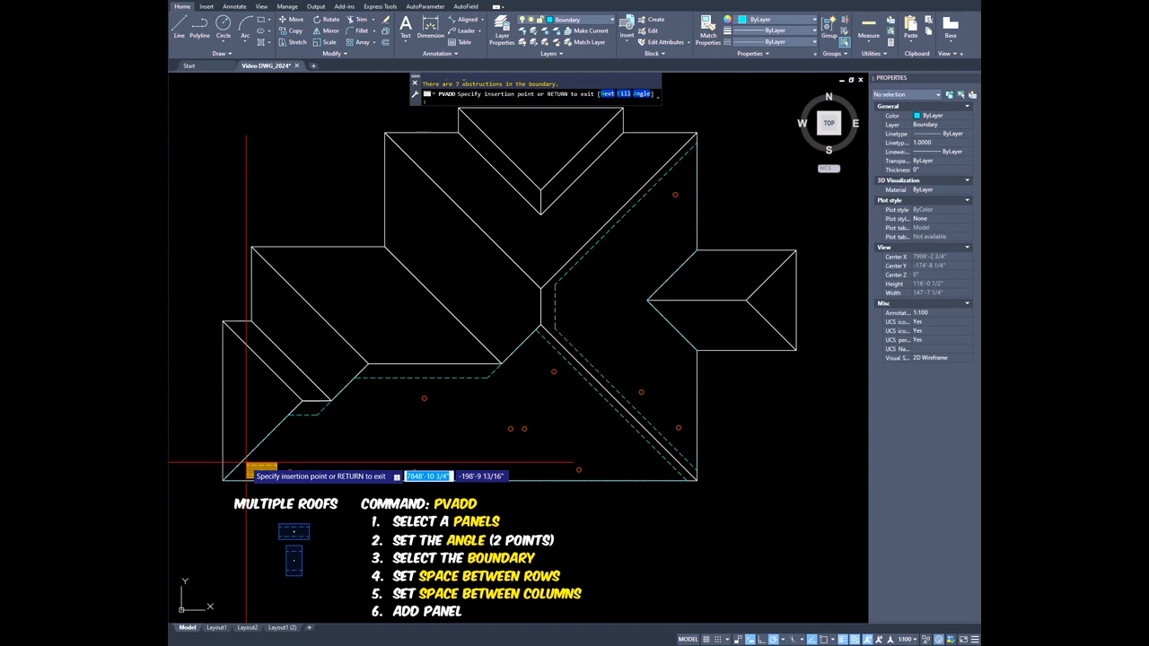
# - Fill the whole lower roof face with landscape panels from its lower-left corner and add one panel above the gap at the upper-left obstruction
pyautogui.press('Return')
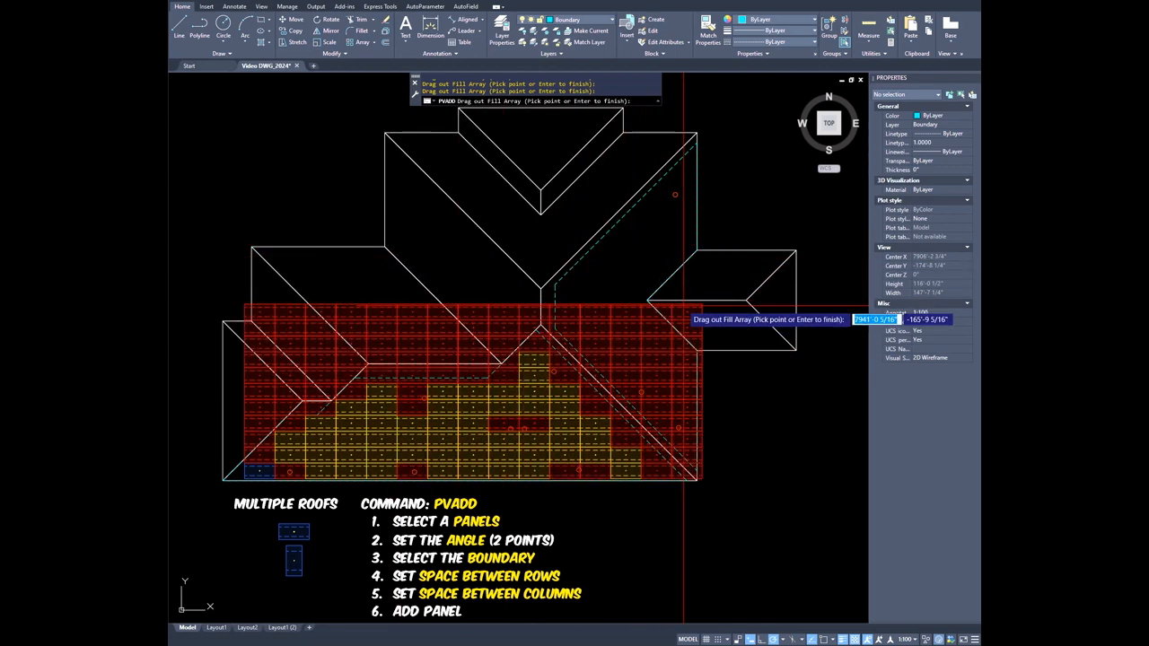
pyautogui.click(684, 313)
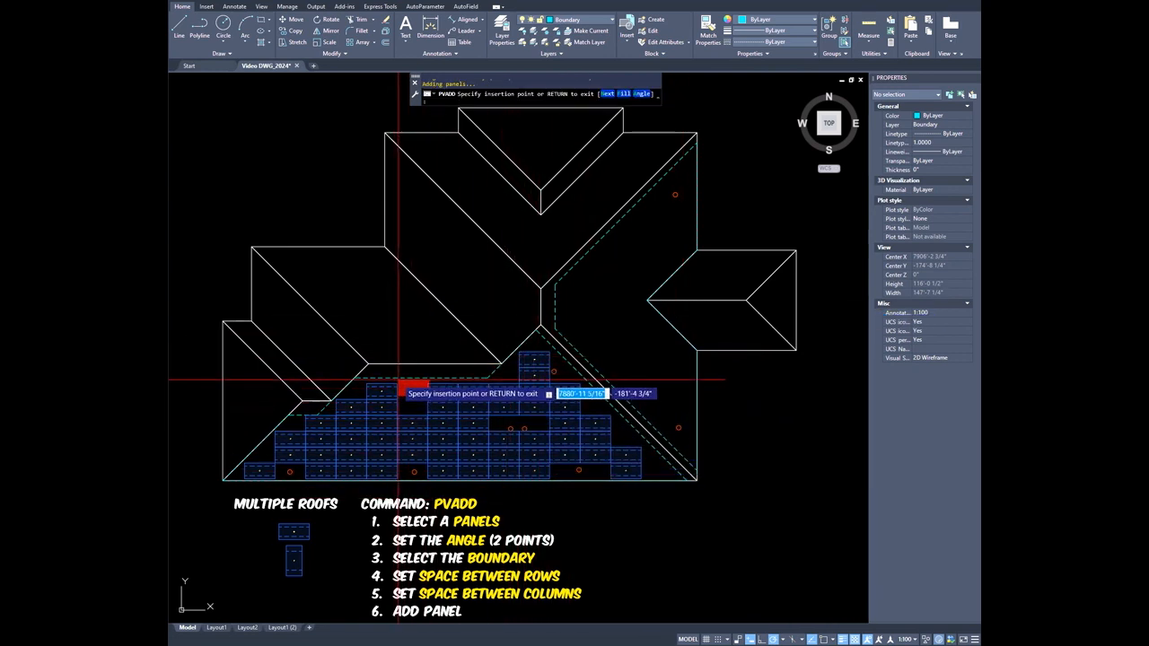
pyautogui.scroll(8, 399, 384)
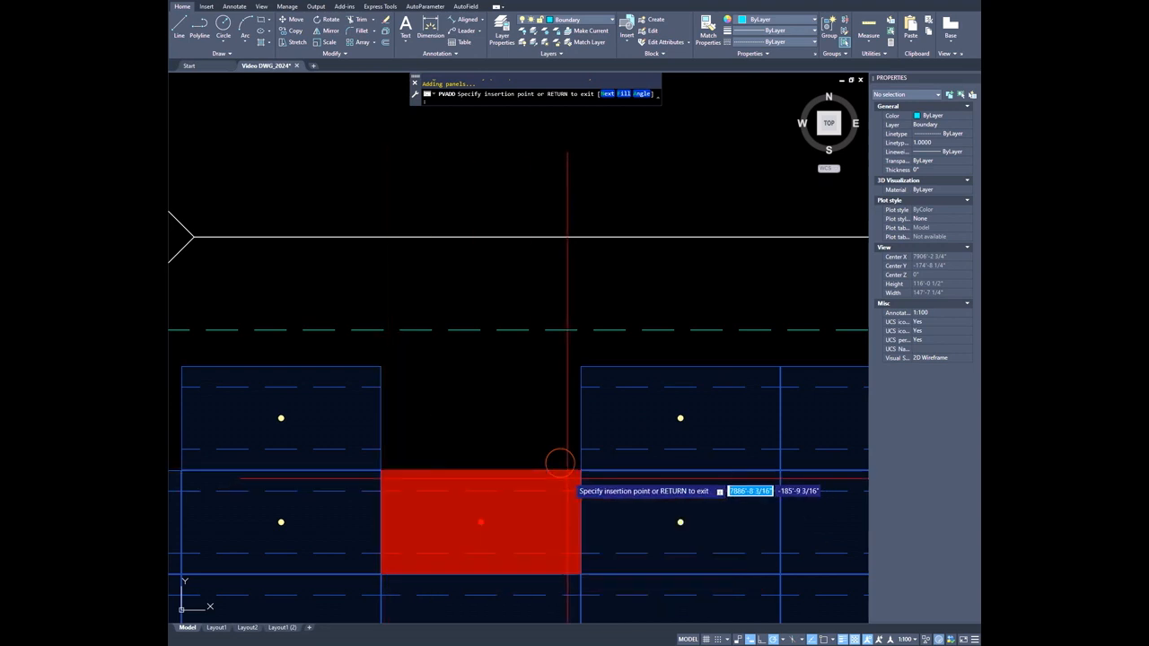
pyautogui.click(382, 338)
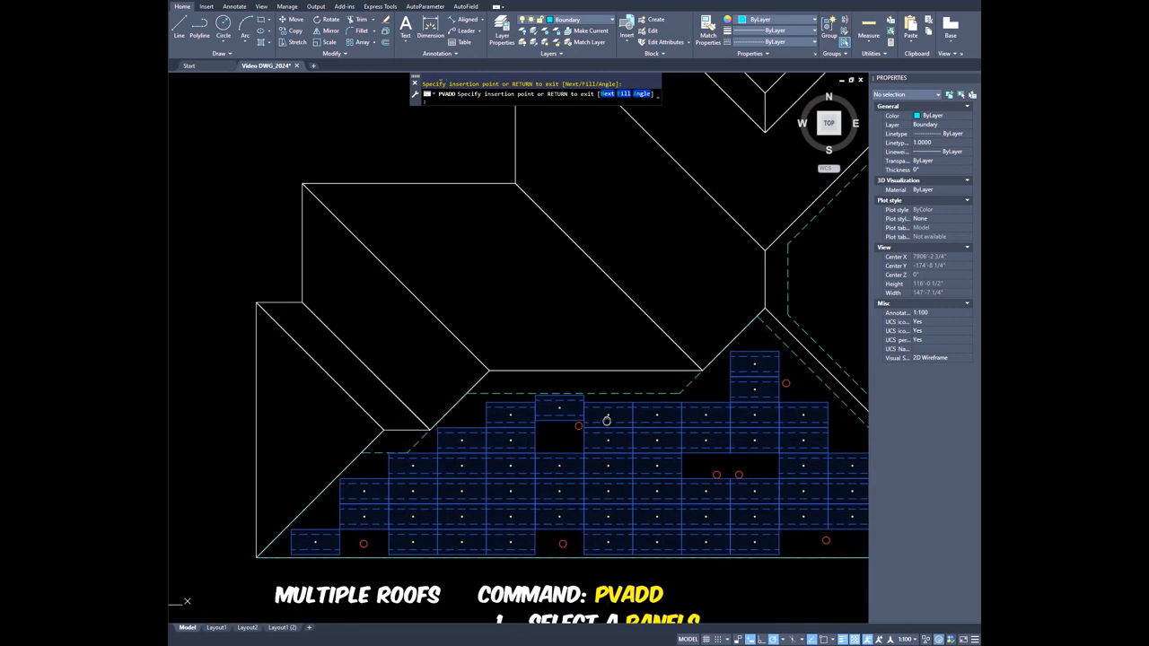
# - Add one landscape panel at the right end of the eave row on the lower roof face
pyautogui.moveTo(607, 421); pyautogui.dragTo(382, 381, button='middle')
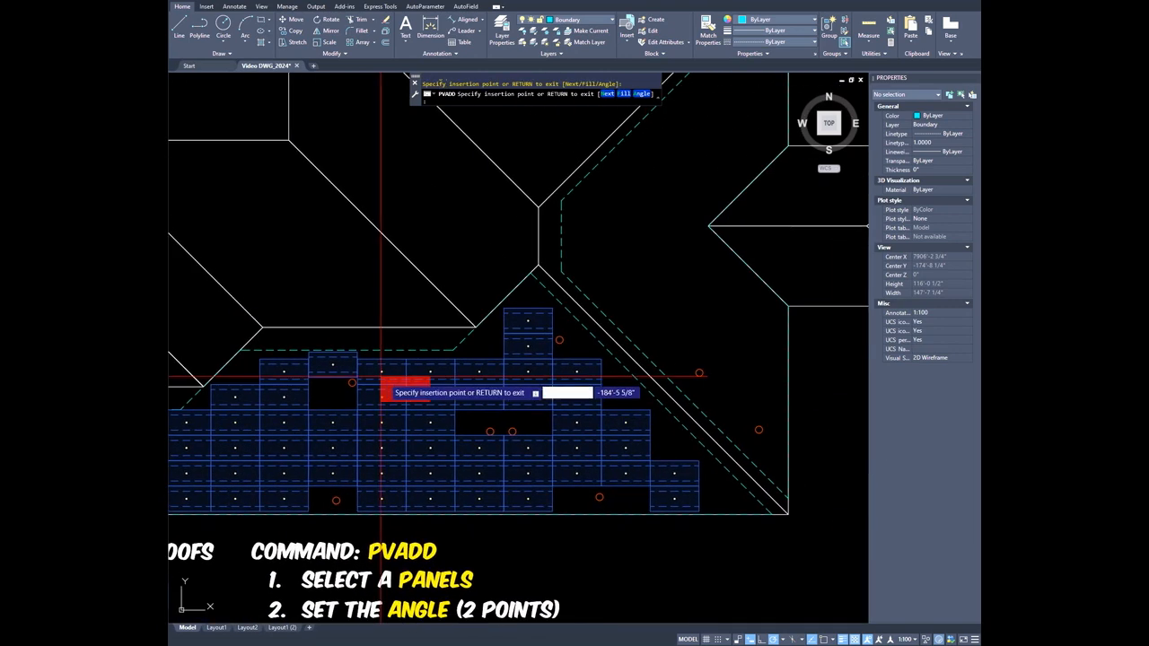
pyautogui.moveTo(532, 413); pyautogui.dragTo(384, 397, button='middle')
pyautogui.scroll(2, 548, 454)
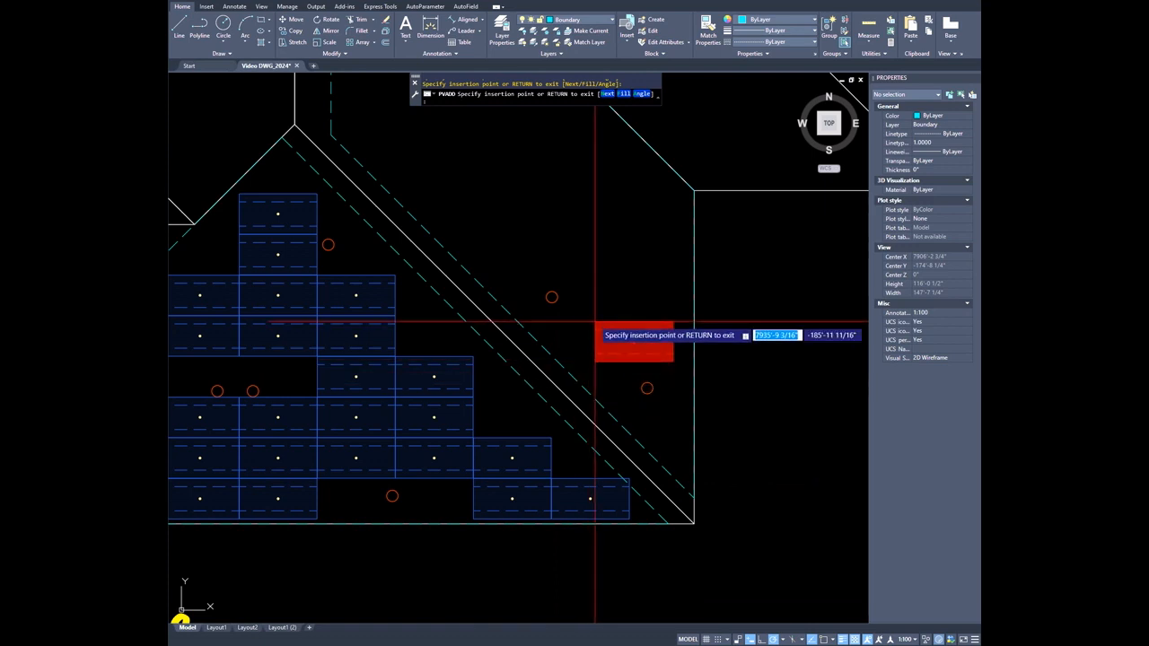
pyautogui.scroll(-3, 595, 326)
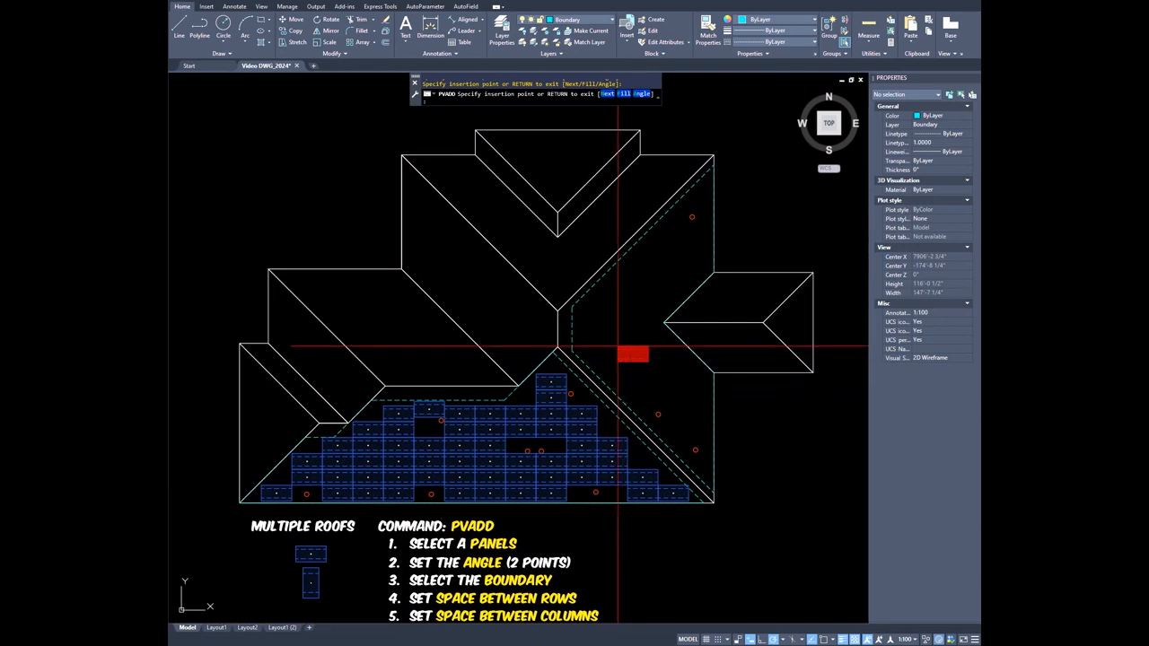
pyautogui.scroll(3, 614, 346)
pyautogui.scroll(-3, 503, 345)
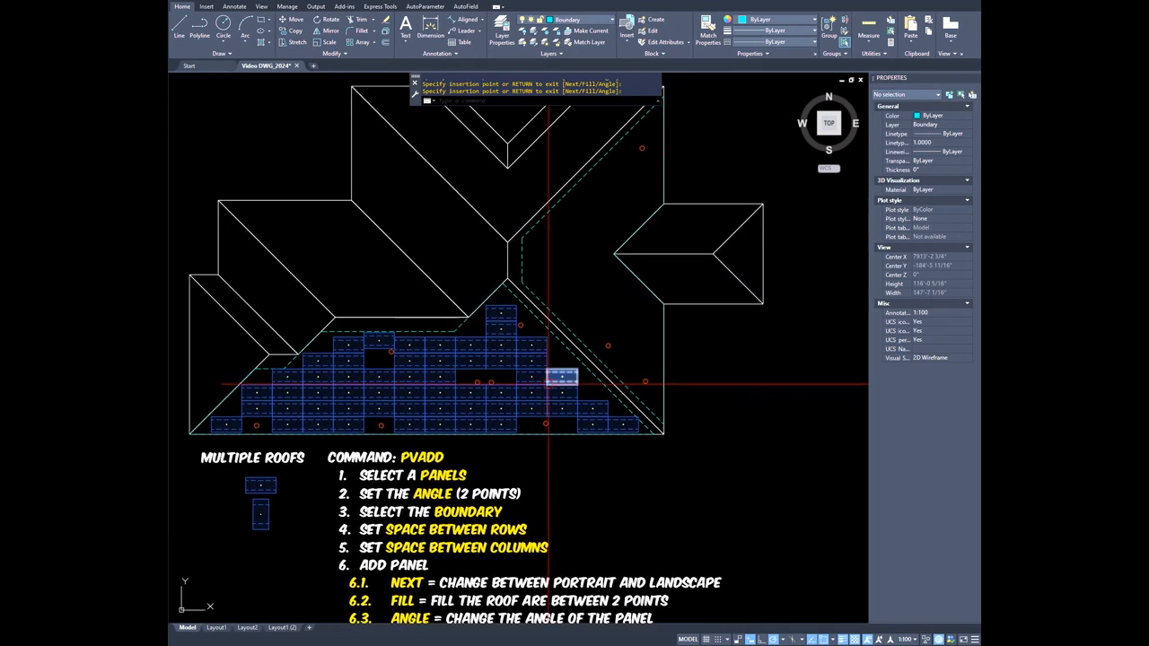
# - Restart PVADD with only the portrait sample panel and set the angle from two vertically aligned points on the right roof face
pyautogui.press('Return')
pyautogui.press('Return')
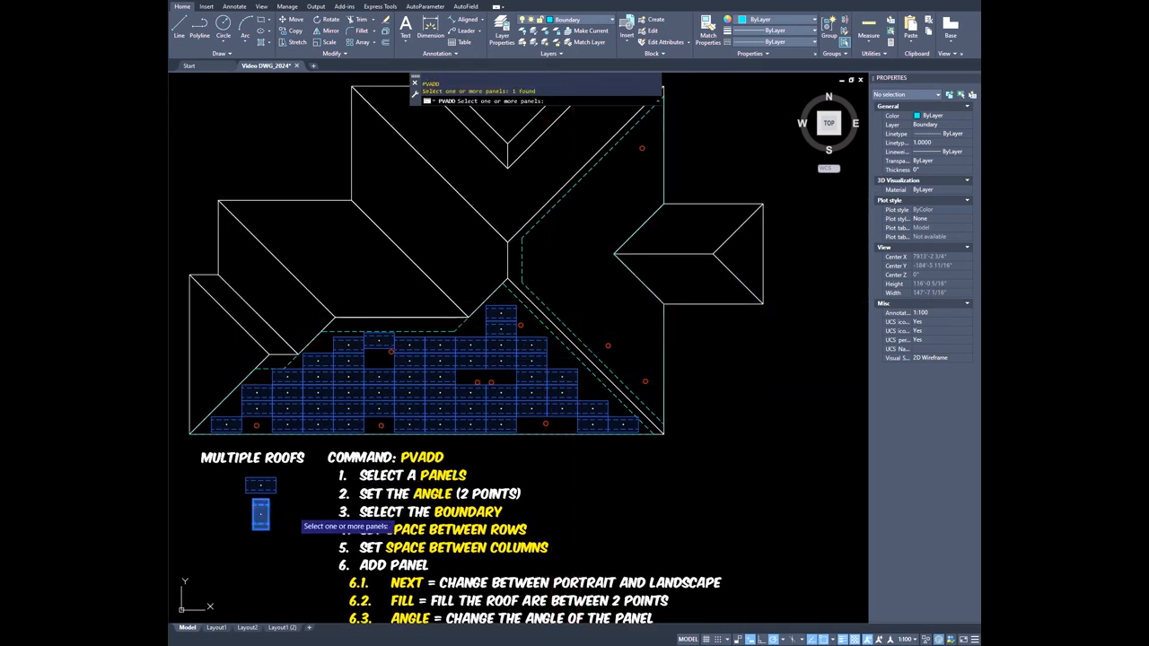
pyautogui.press('Return')
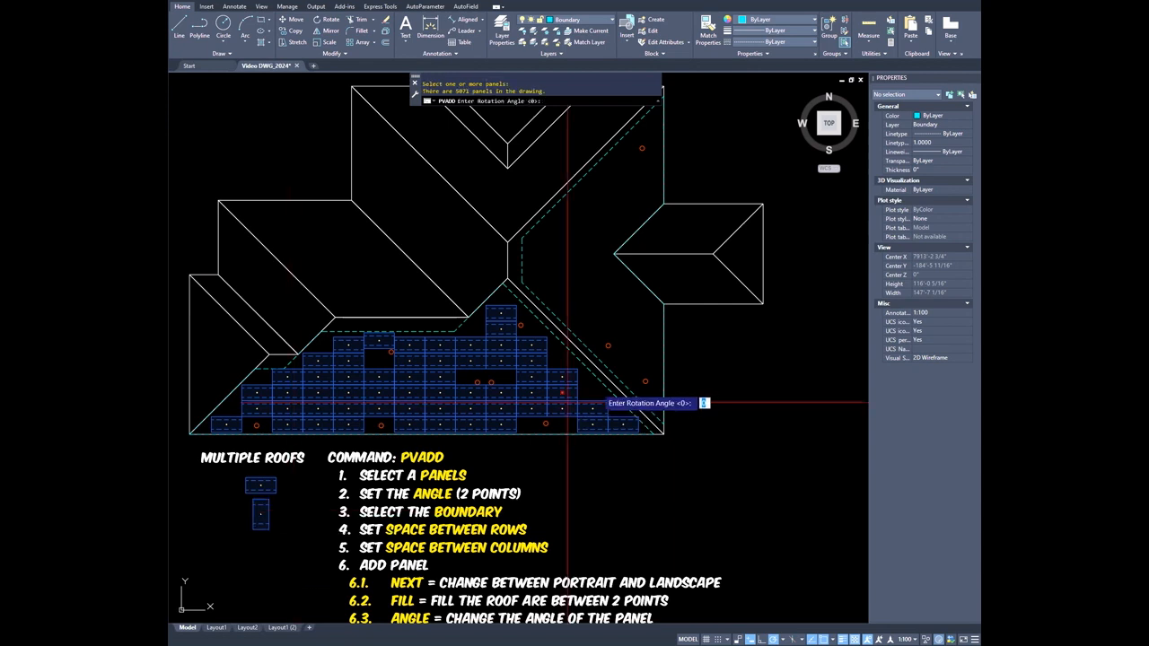
pyautogui.click(571, 280)
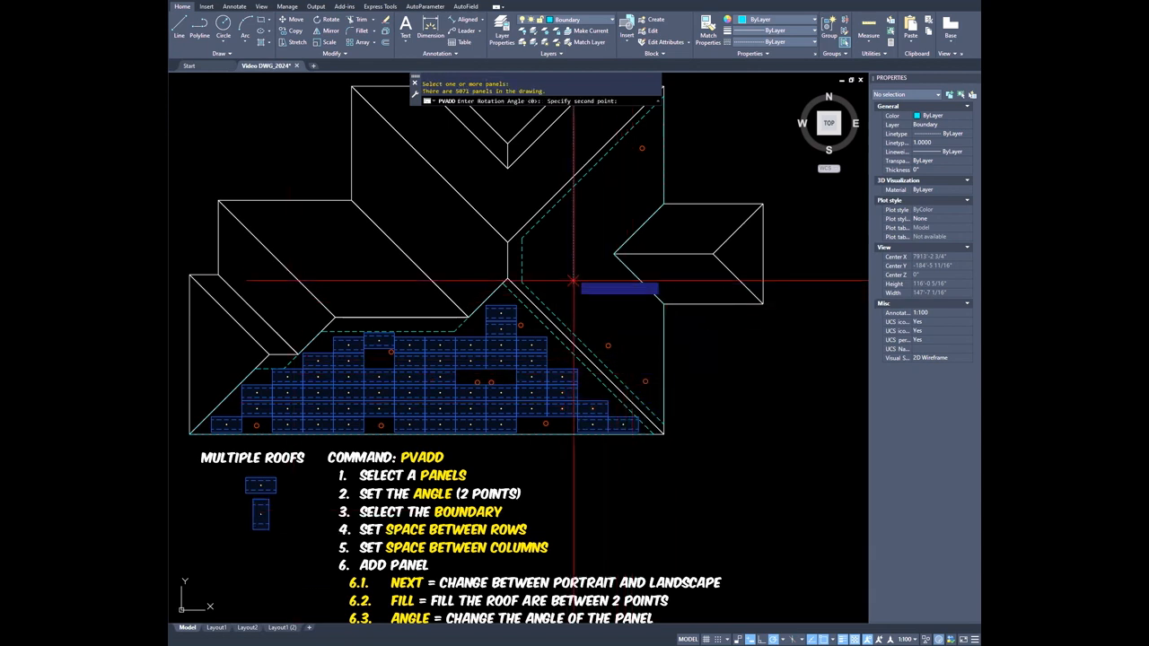
pyautogui.click(573, 255)
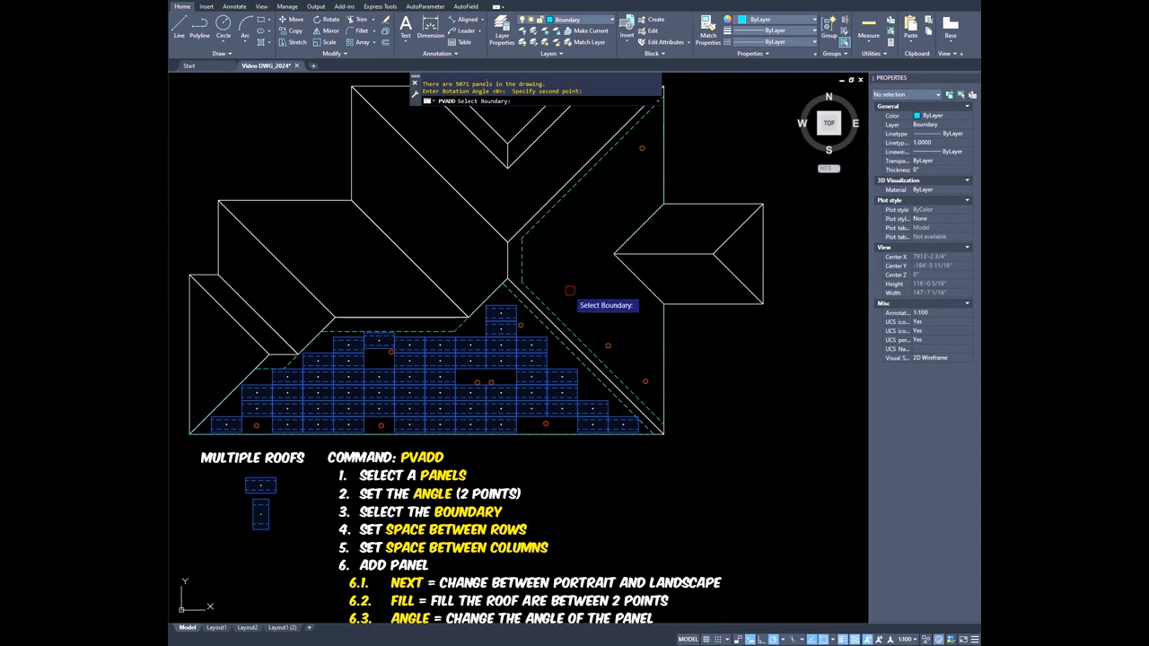
# - Choose the dashed boundary of the right roof face and accept 1/4" spacing between rows and columns
pyautogui.click(523, 256)
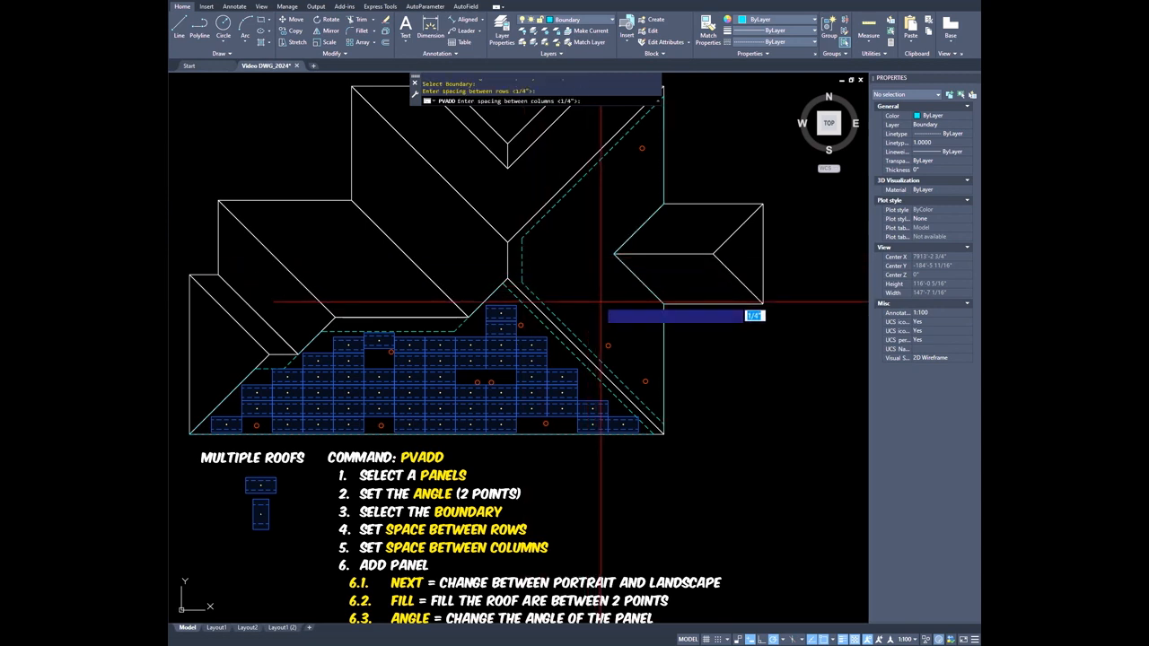
pyautogui.press('Return')
pyautogui.press('Return')
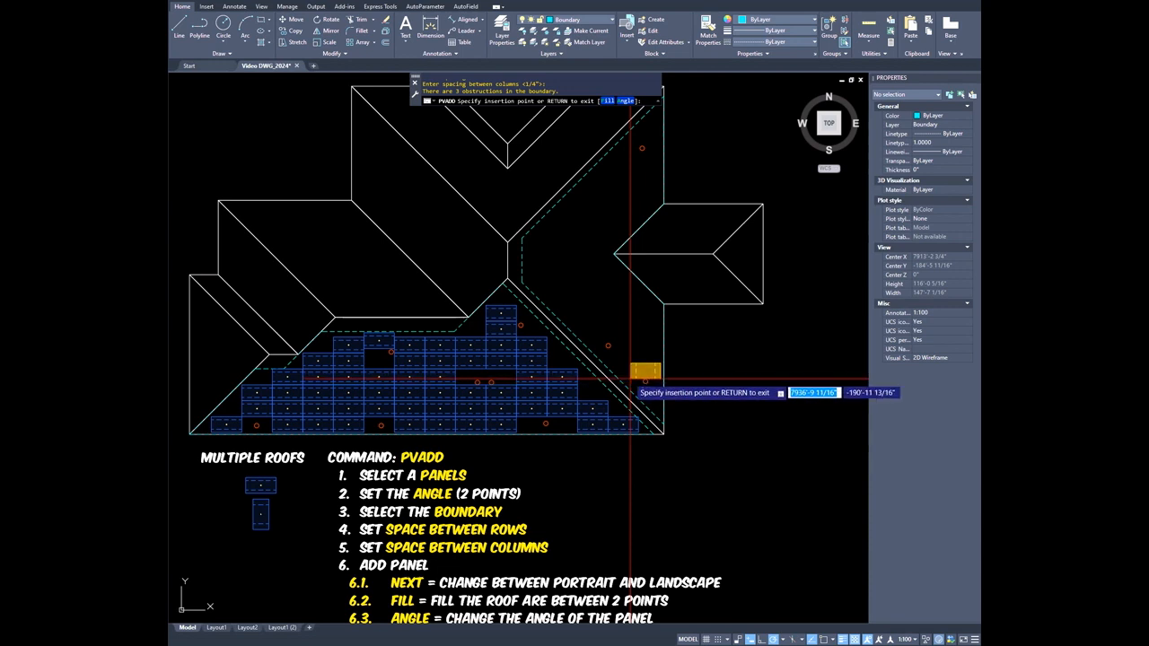
# - Fill the whole right roof face with panels from its lower eave end up past the ridge, and end the command
pyautogui.press('Return')
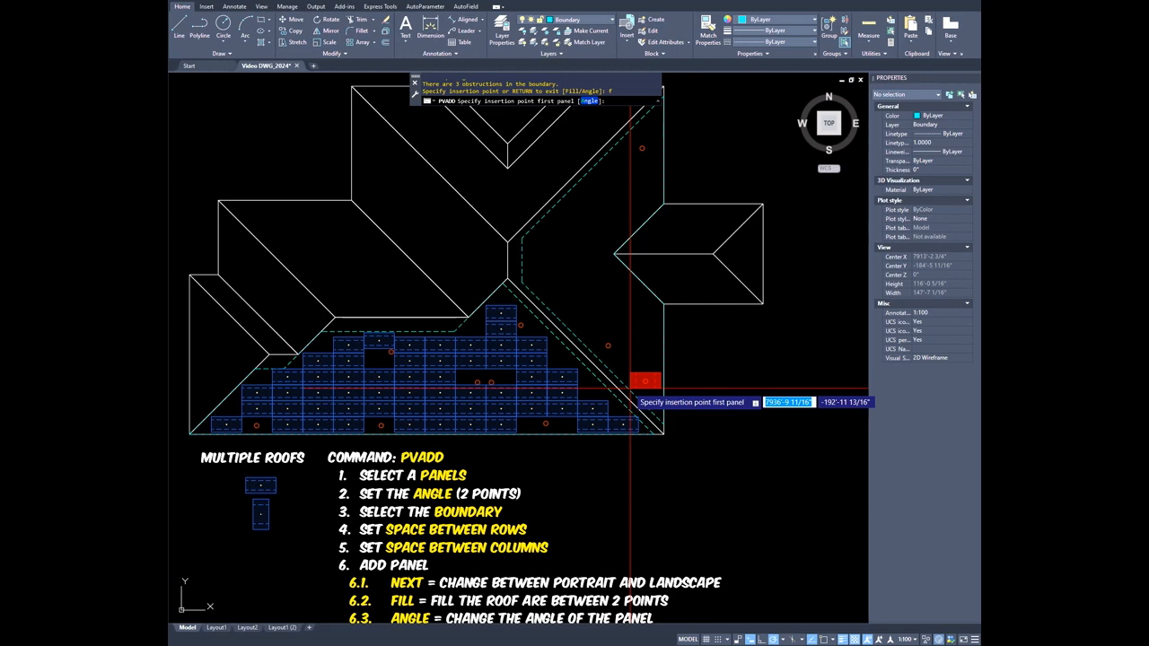
pyautogui.click(632, 393)
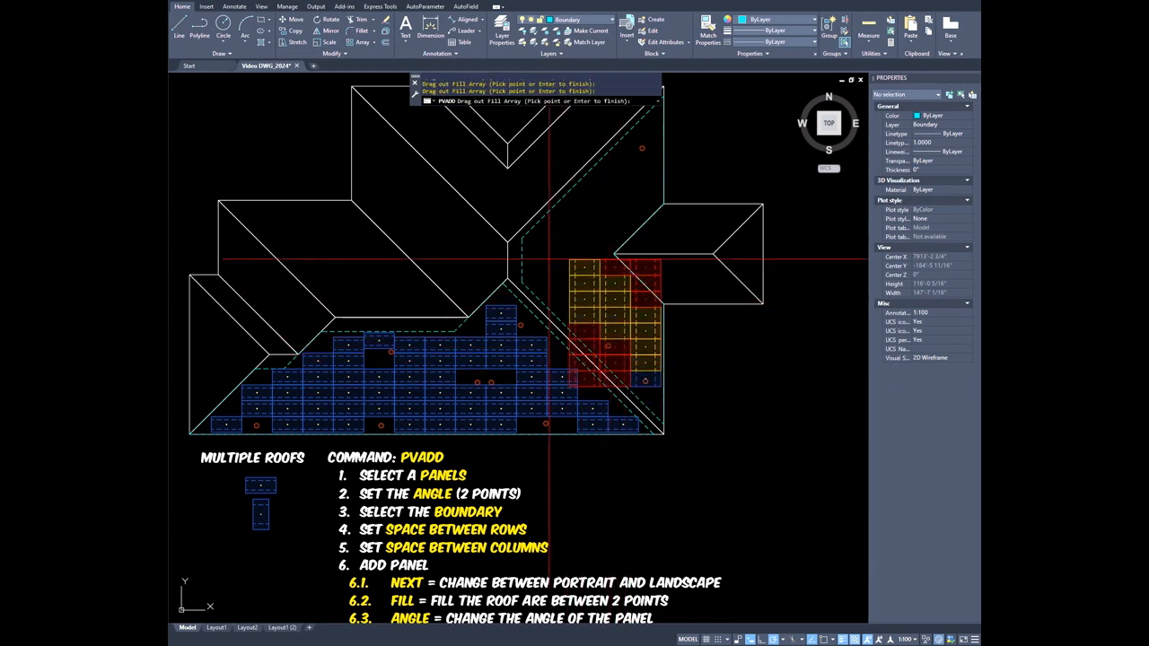
pyautogui.moveTo(550, 260); pyautogui.dragTo(542, 356, button='middle')
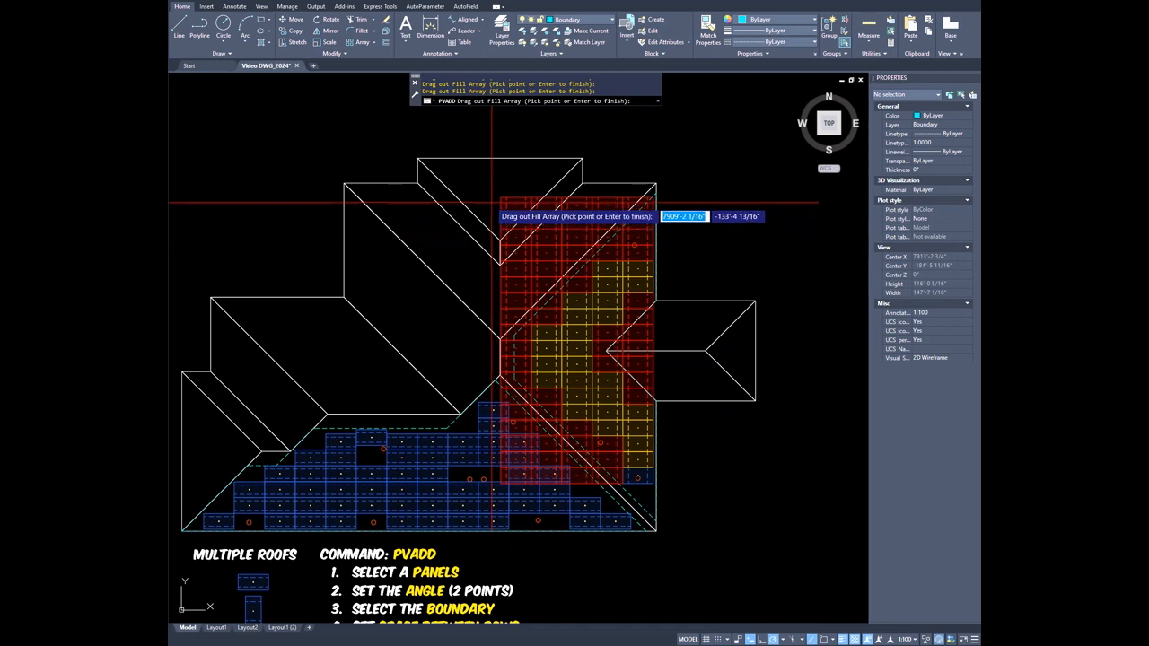
pyautogui.click(492, 204)
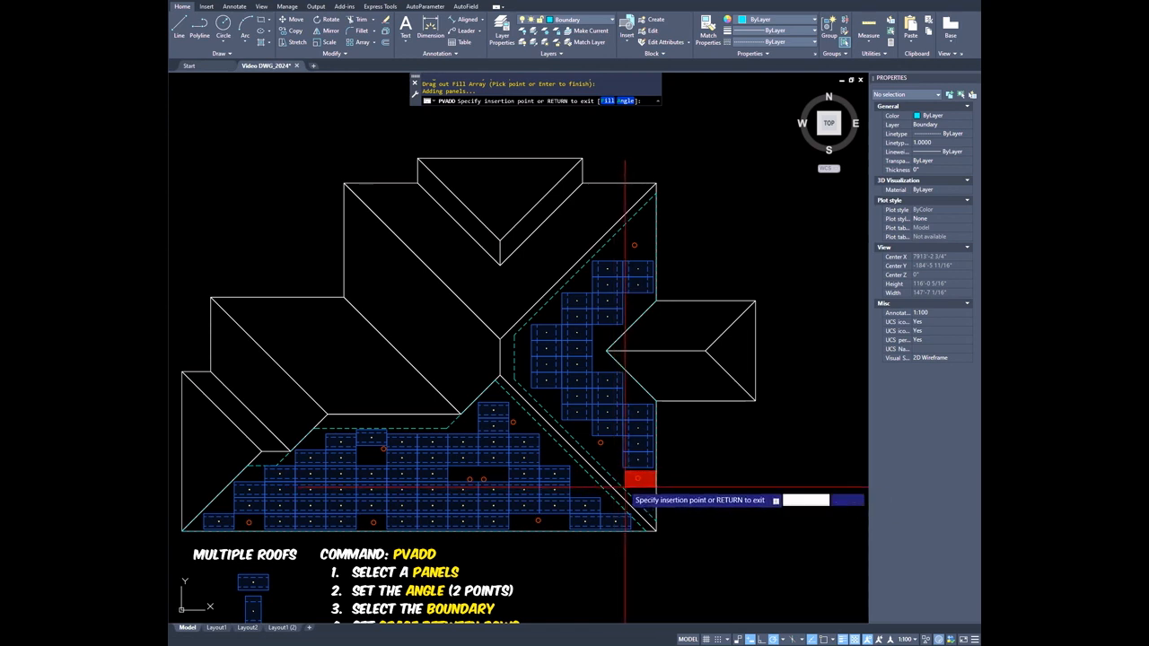
pyautogui.scroll(6, 642, 485)
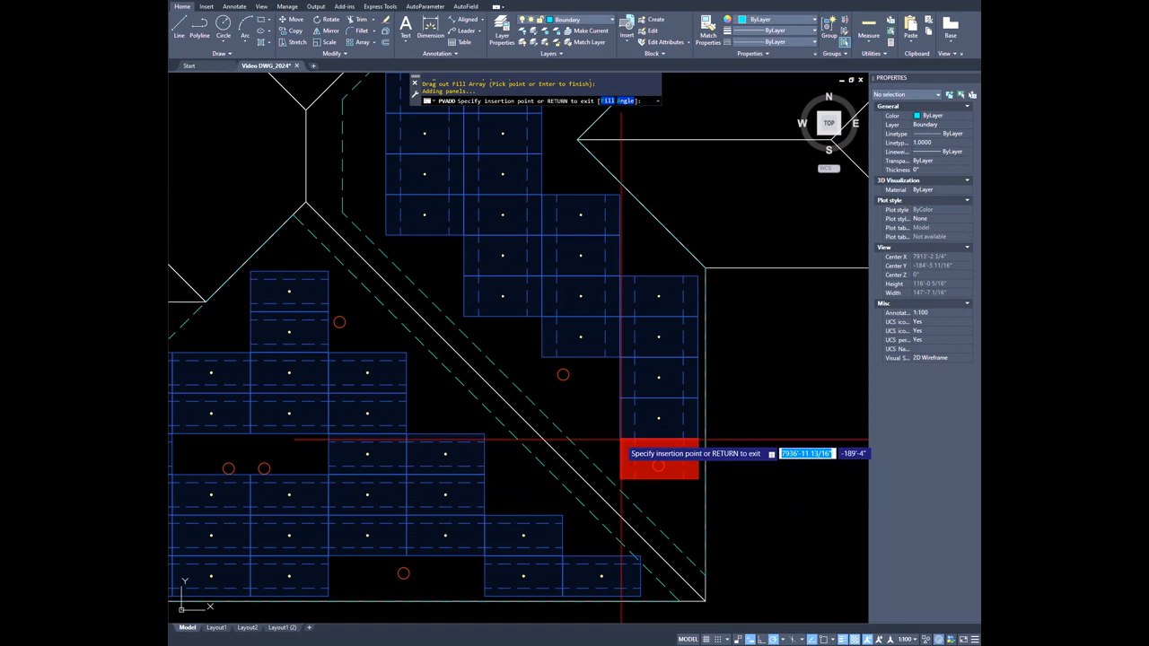
pyautogui.scroll(-6, 621, 439)
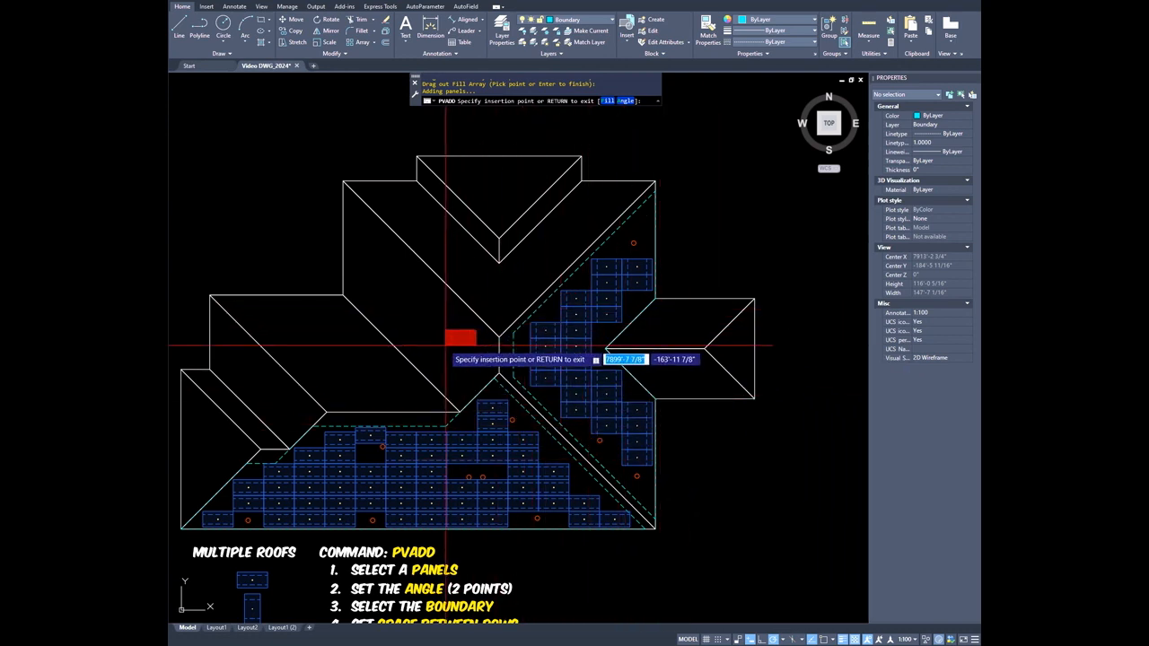
pyautogui.scroll(-2, 450, 345)
pyautogui.scroll(2, 452, 343)
pyautogui.press('Return')
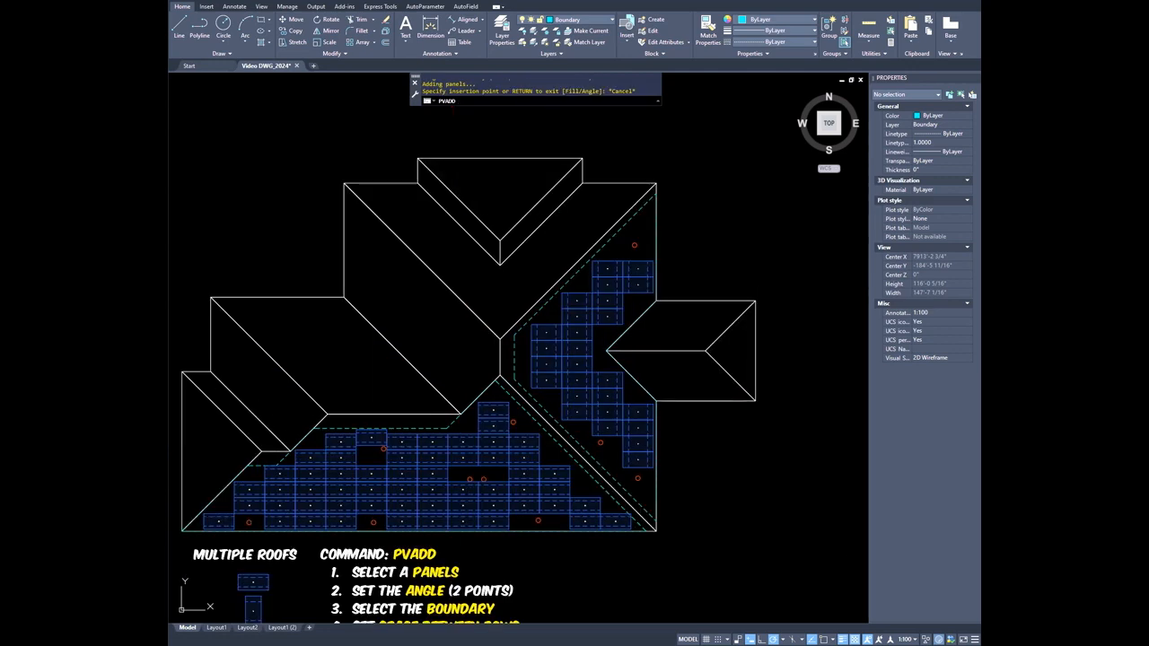
# - Start PVADD for the Different Directions / Angles shape with both sample panels and set the angle from two points parallel to the lower eave
pyautogui.scroll(-2, 597, 359)
pyautogui.moveTo(641, 368)
pyautogui.mouseDown(button='middle')
pyautogui.moveTo(354, 341)
pyautogui.moveTo(535, 360)
pyautogui.mouseUp(button='middle')
pyautogui.scroll(2, 635, 367)
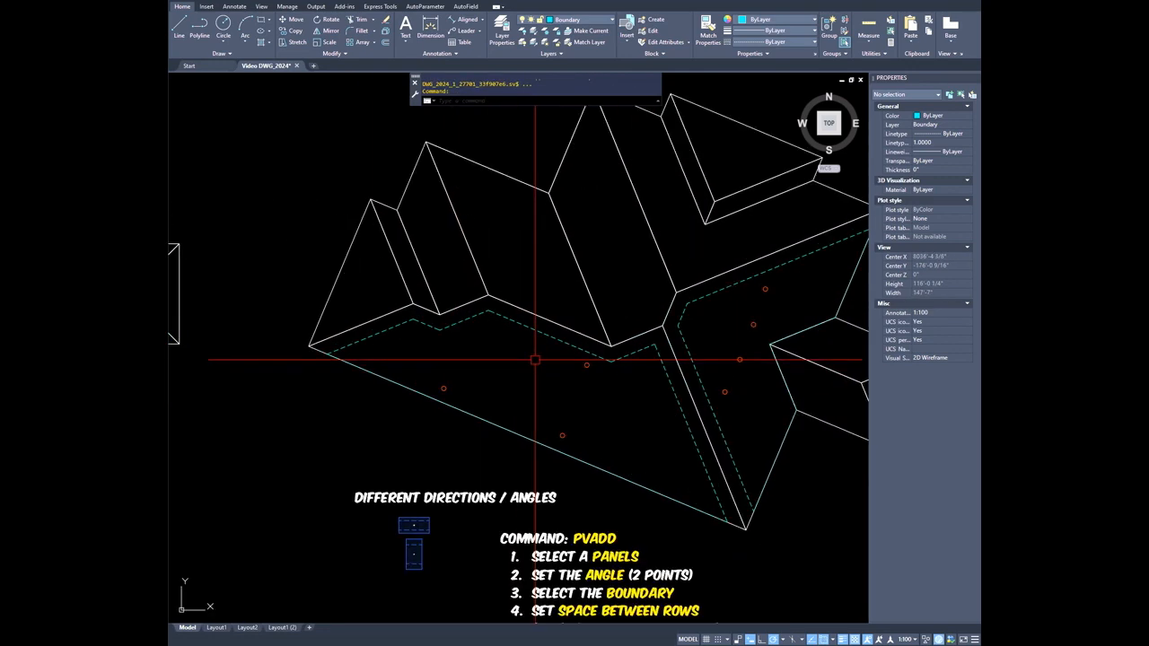
pyautogui.write('pva')
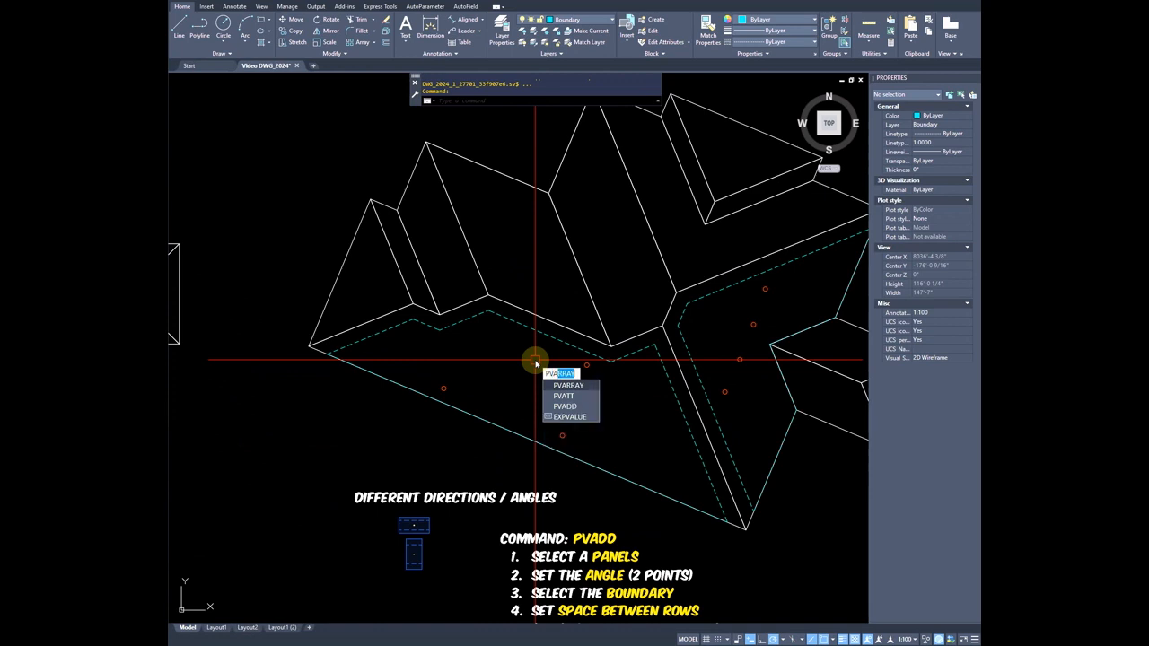
pyautogui.press('Return')
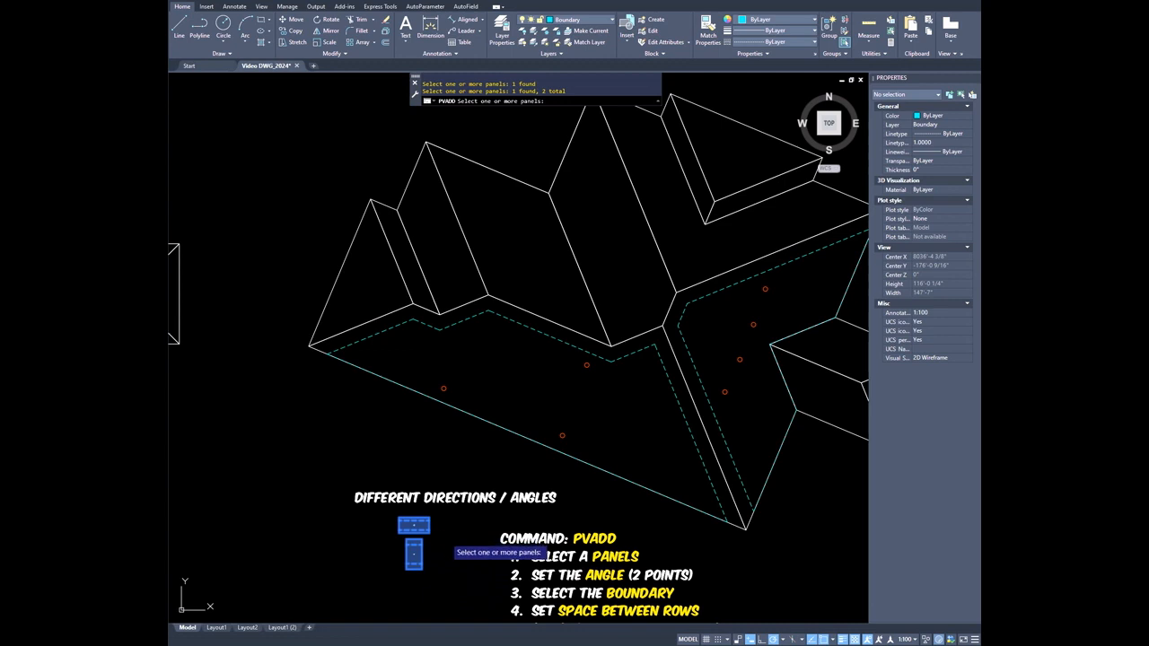
pyautogui.press('Return')
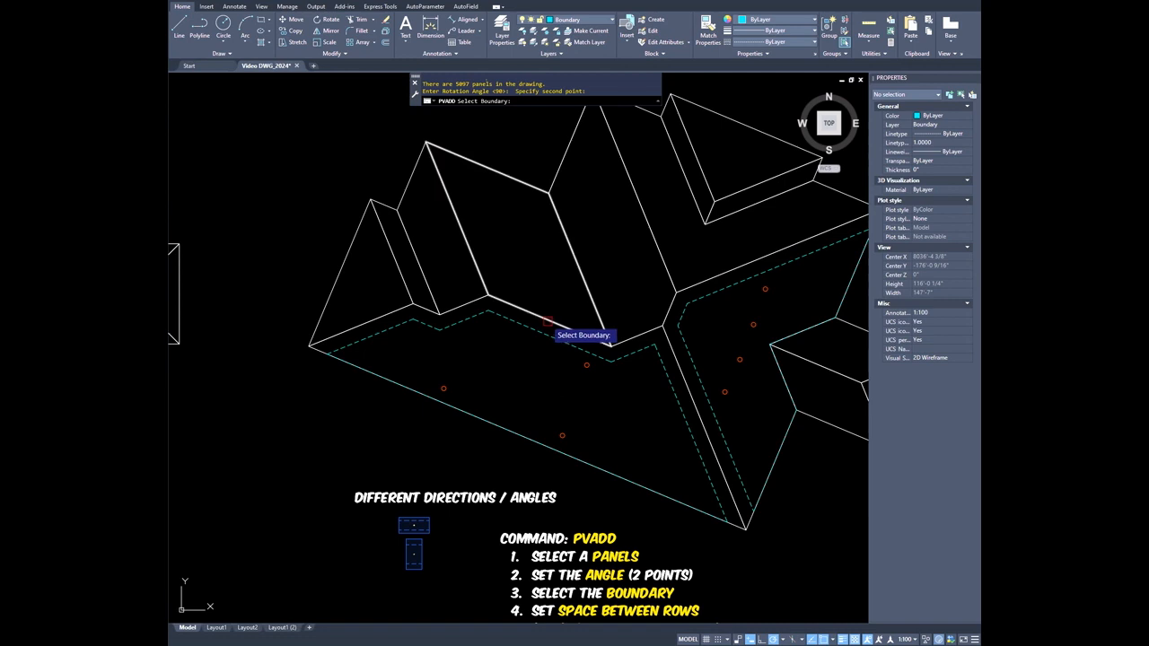
# - Choose the boundary of the tilted lower roof face and accept 1/4" row and column spacing
pyautogui.click(523, 364)
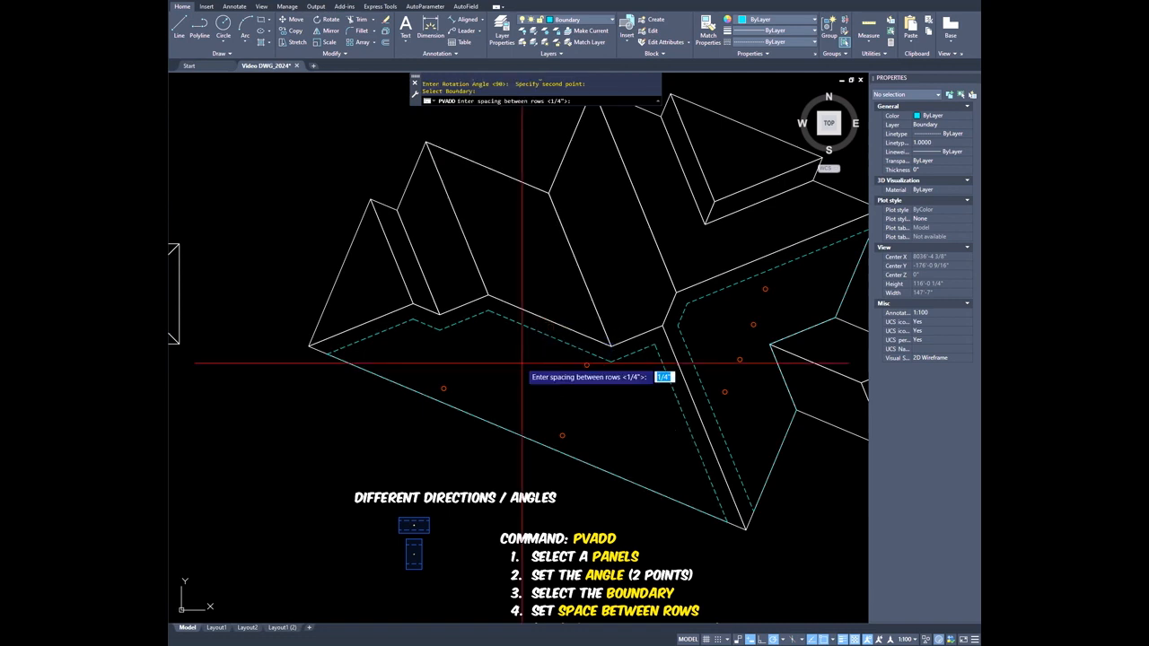
pyautogui.press('Return')
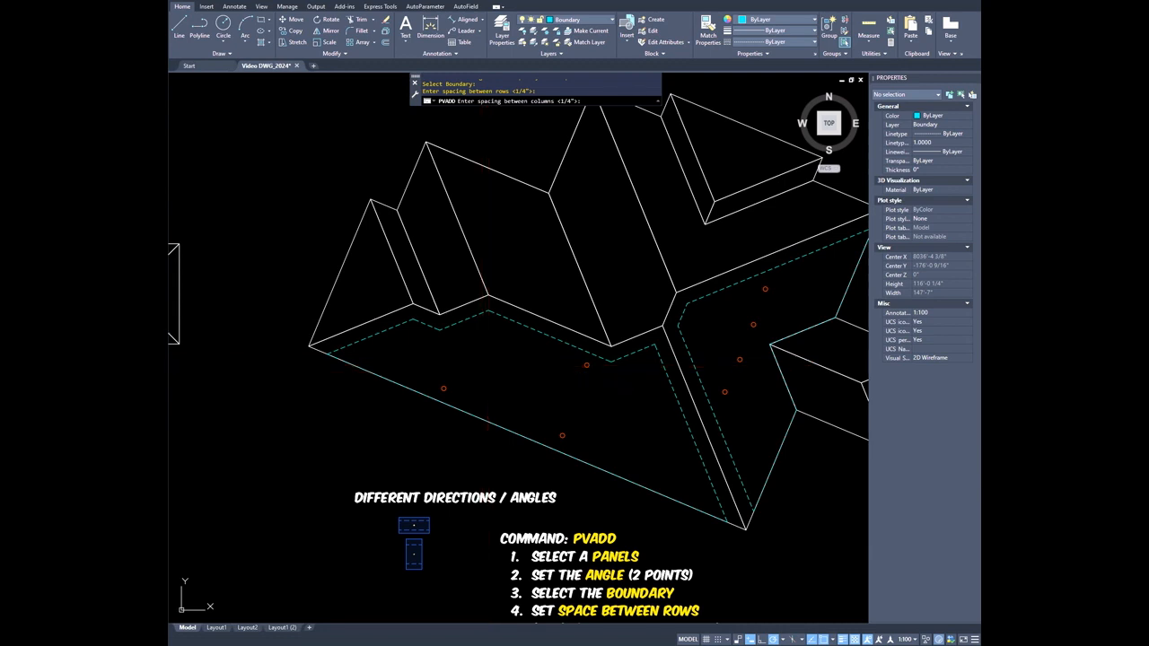
pyautogui.press('Return')
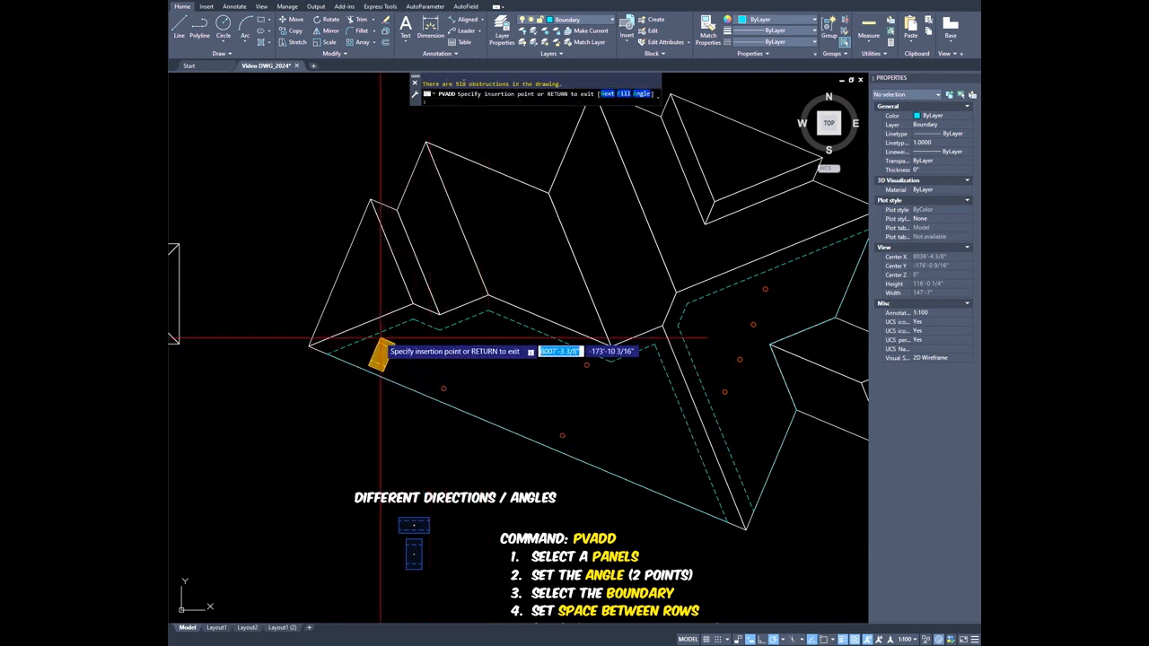
# - Fill a row of four portrait panels along the left end of the tilted eave and add one panel past the first obstruction
pyautogui.write('f')
pyautogui.press('Return')
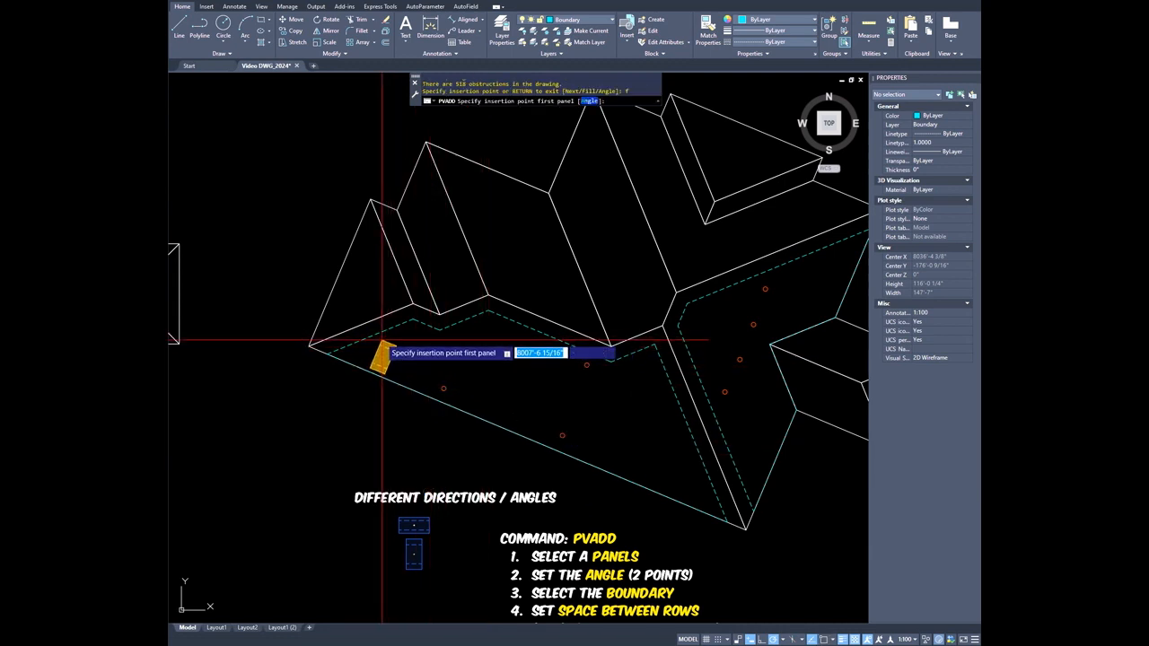
pyautogui.click(380, 341)
pyautogui.click(434, 367)
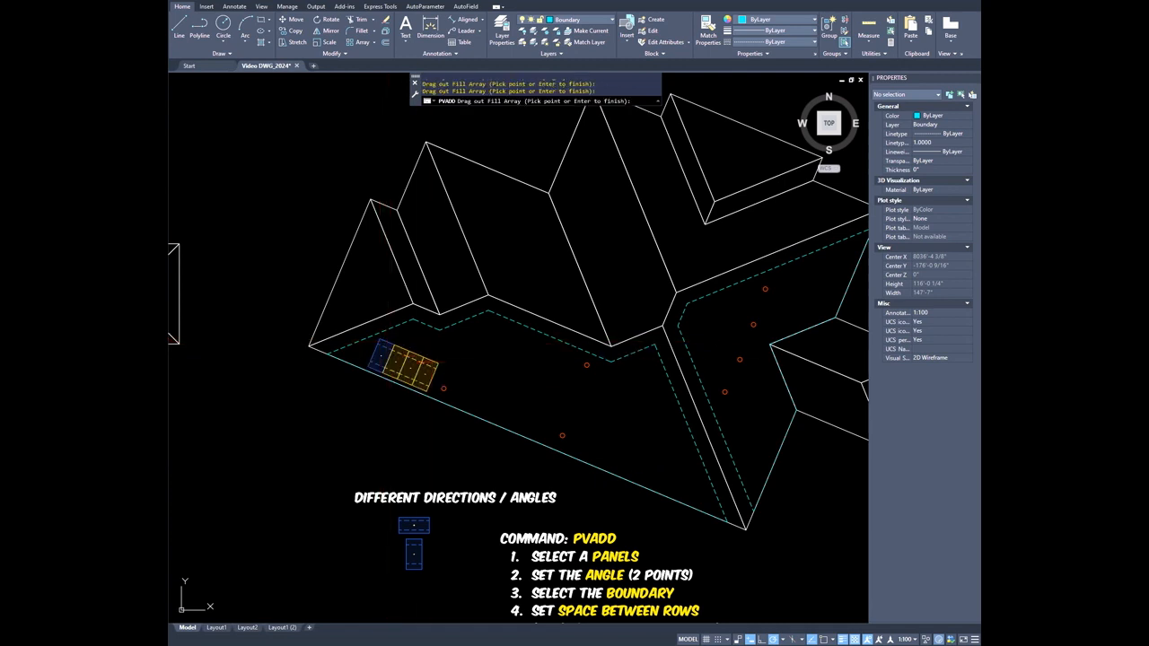
pyautogui.click(457, 375)
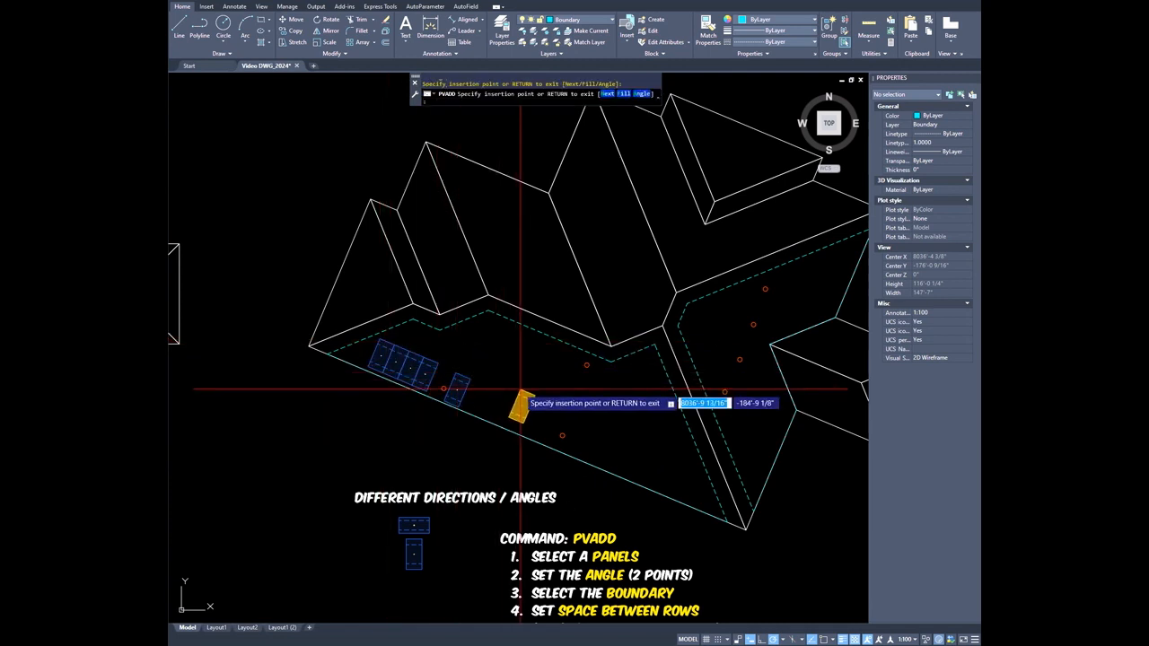
# - Fill the eave row with portrait panels up to the next obstruction, and fill two more rows above it up to the setback line
pyautogui.write('f')
pyautogui.press('Return')
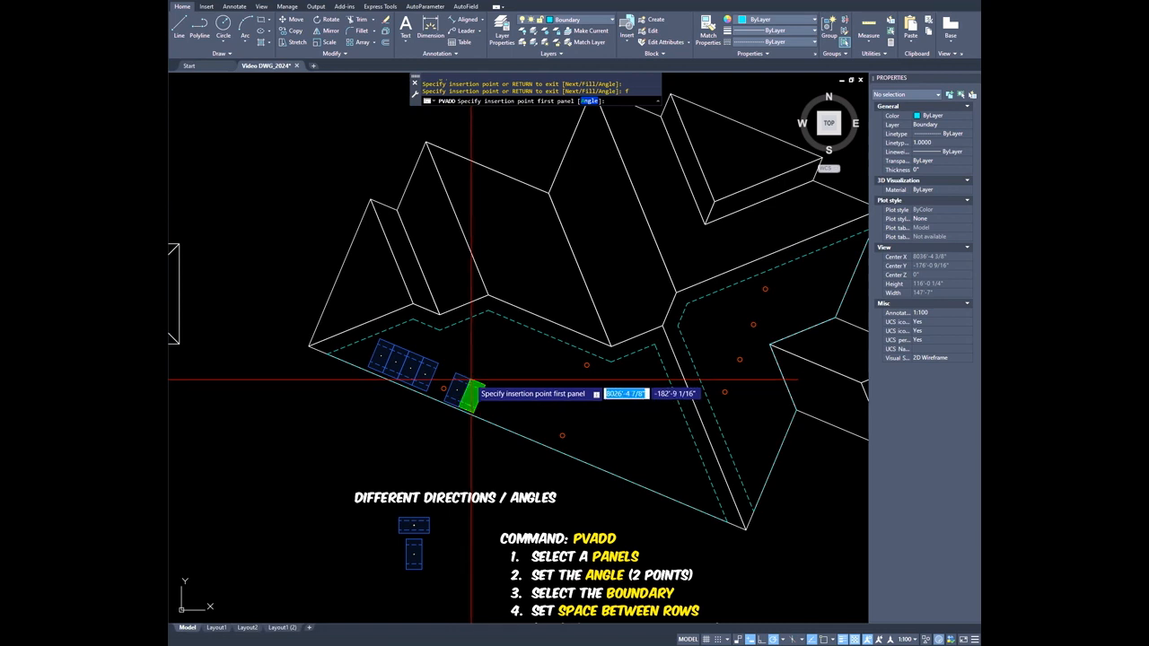
pyautogui.click(548, 408)
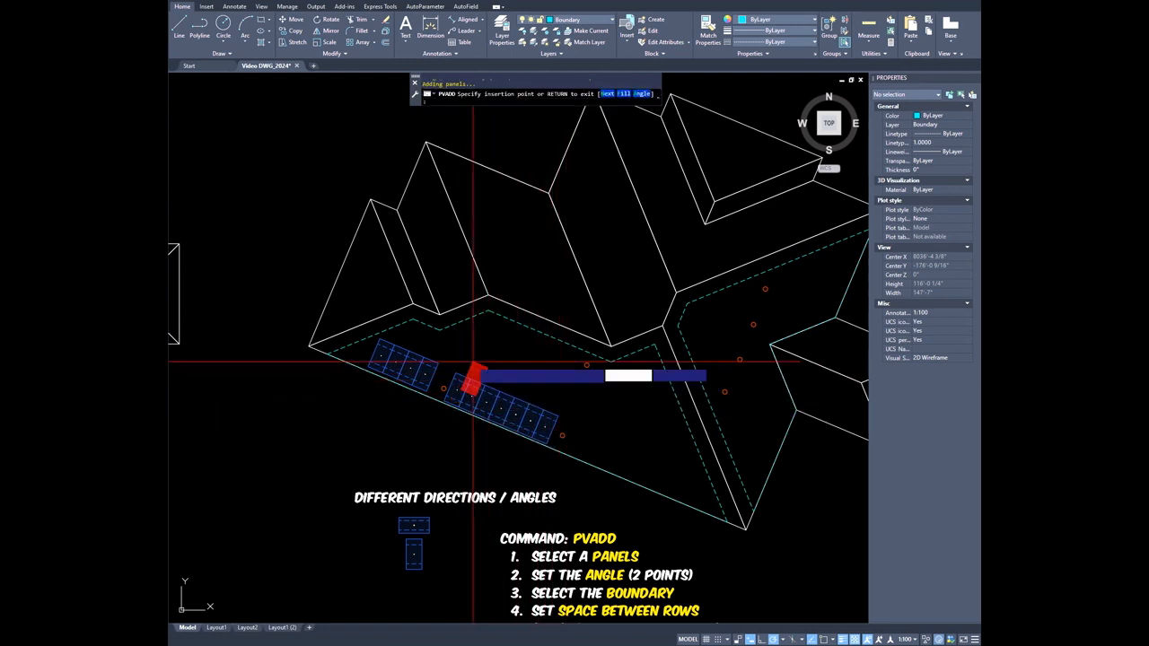
pyautogui.write('f')
pyautogui.press('Return')
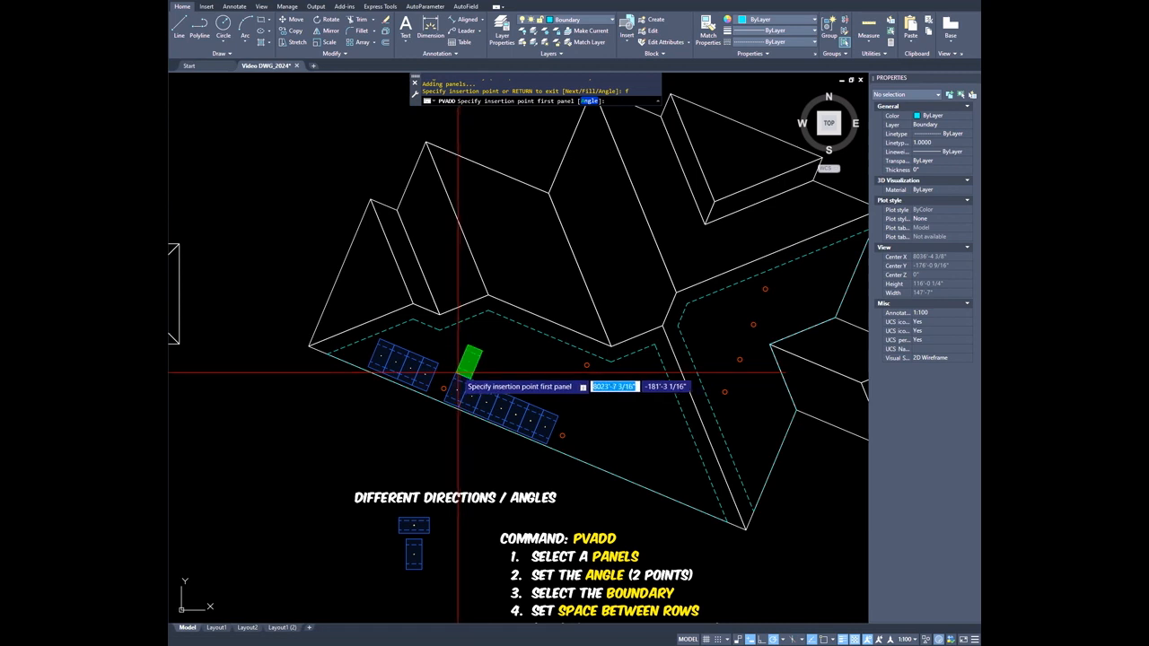
pyautogui.click(465, 368)
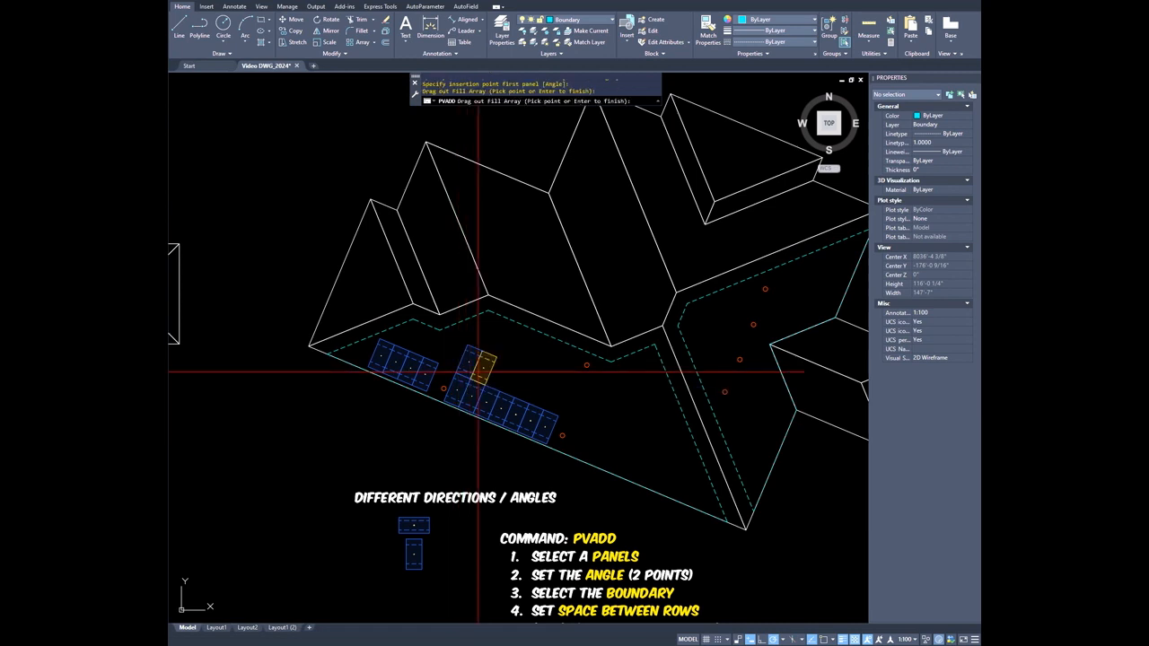
pyautogui.click(575, 355)
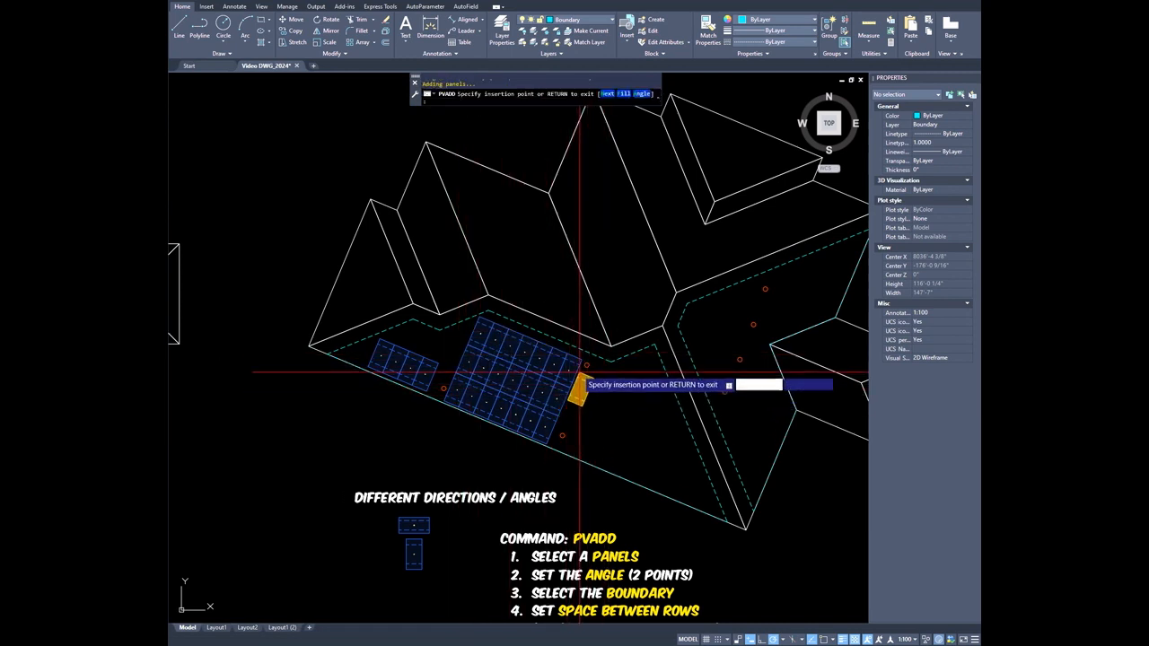
# - Fill two rows of portrait panels between the upper and lower obstructions toward the hip setback of the lower roof face
pyautogui.write('f')
pyautogui.press('Return')
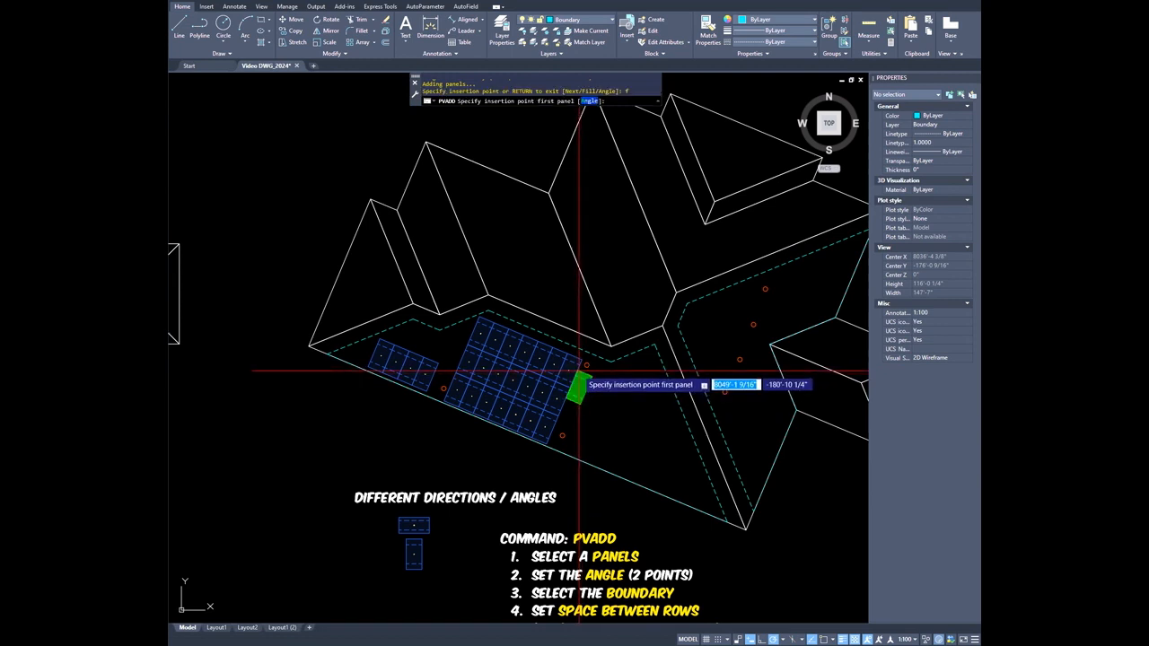
pyautogui.click(581, 371)
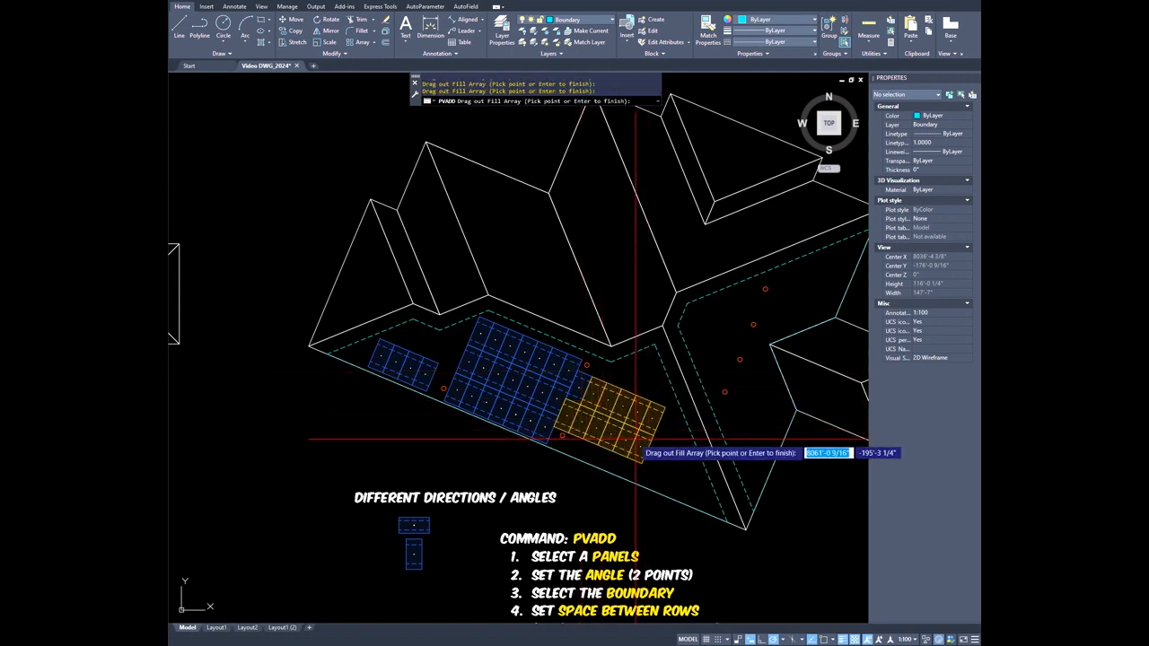
pyautogui.click(664, 449)
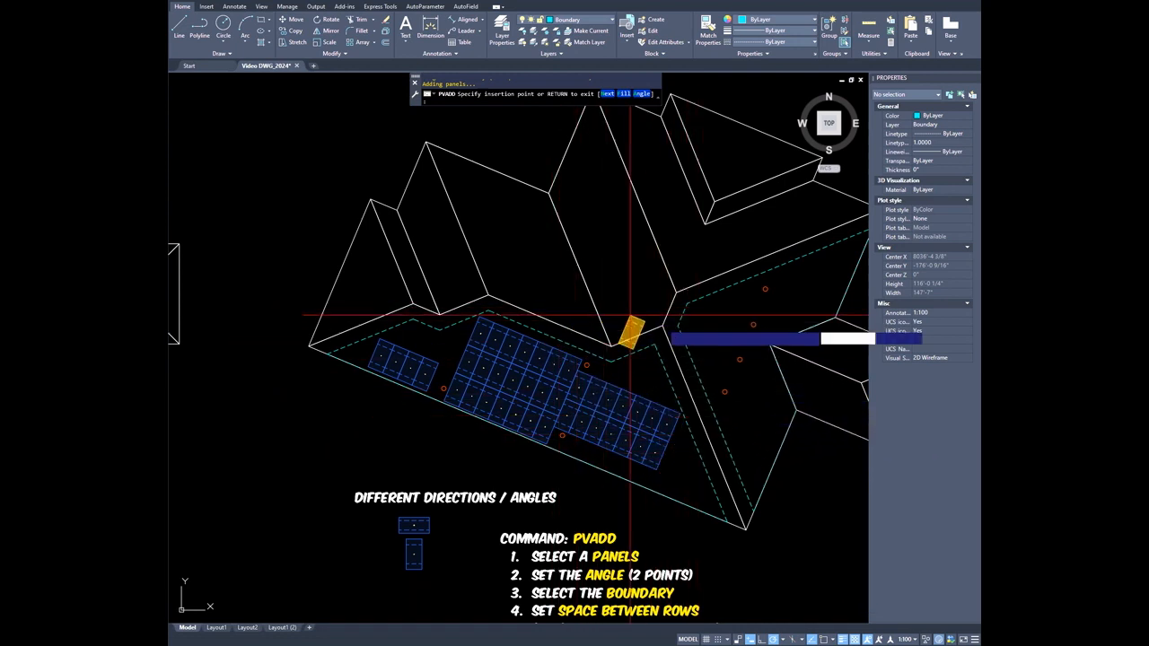
# - Change the panel angle with two points parallel to the right roof face's eave and add a column of panels beside the ridge setback
pyautogui.moveTo(704, 331); pyautogui.dragTo(612, 328, button='middle')
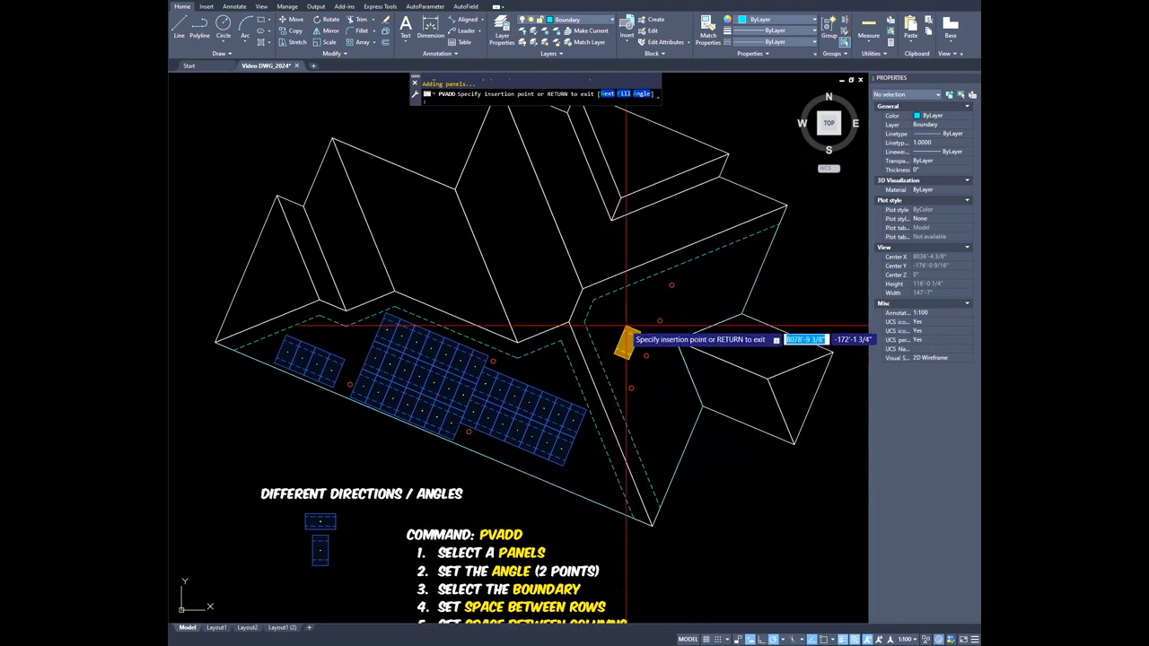
pyautogui.write('a')
pyautogui.press('Return')
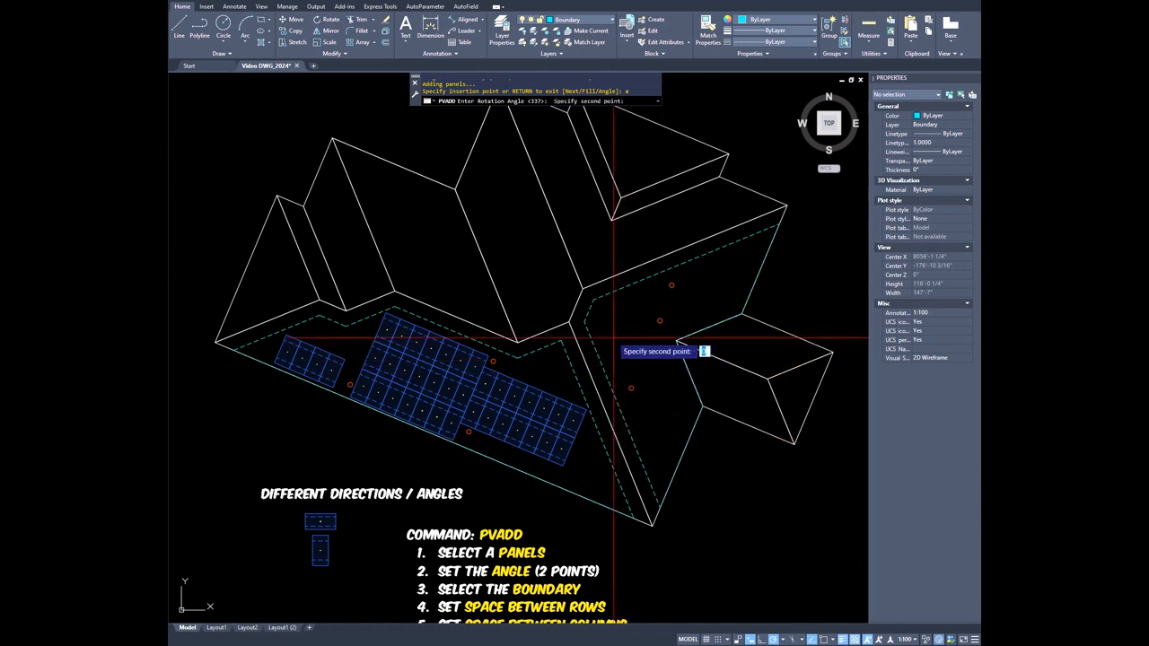
pyautogui.click(680, 205)
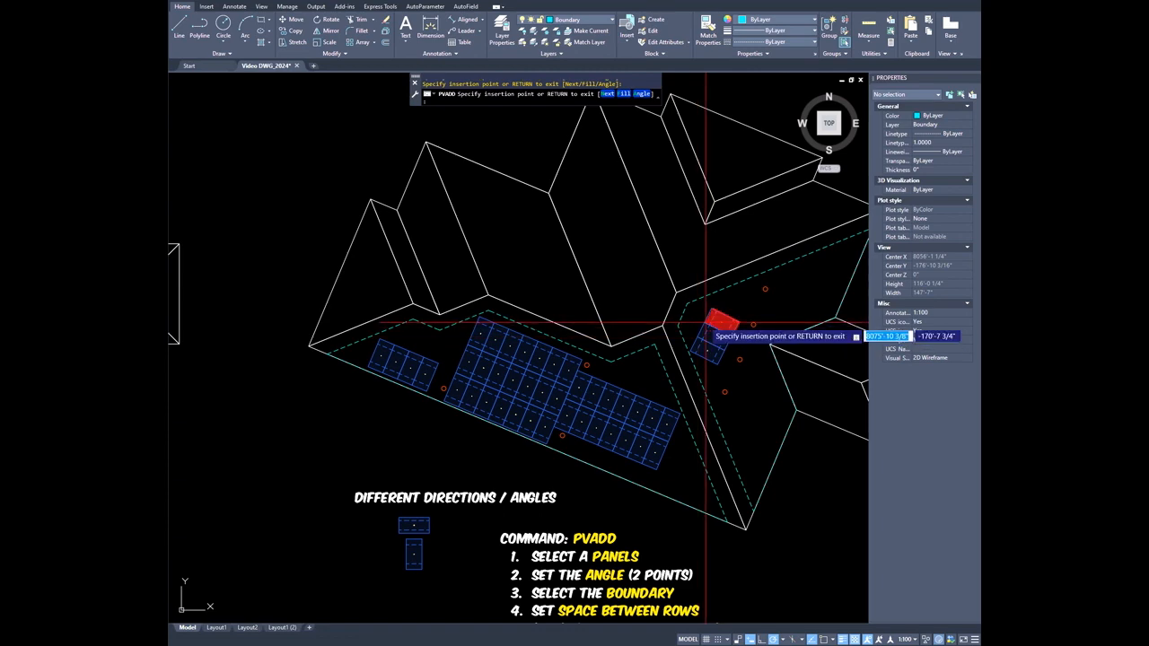
pyautogui.click(718, 309)
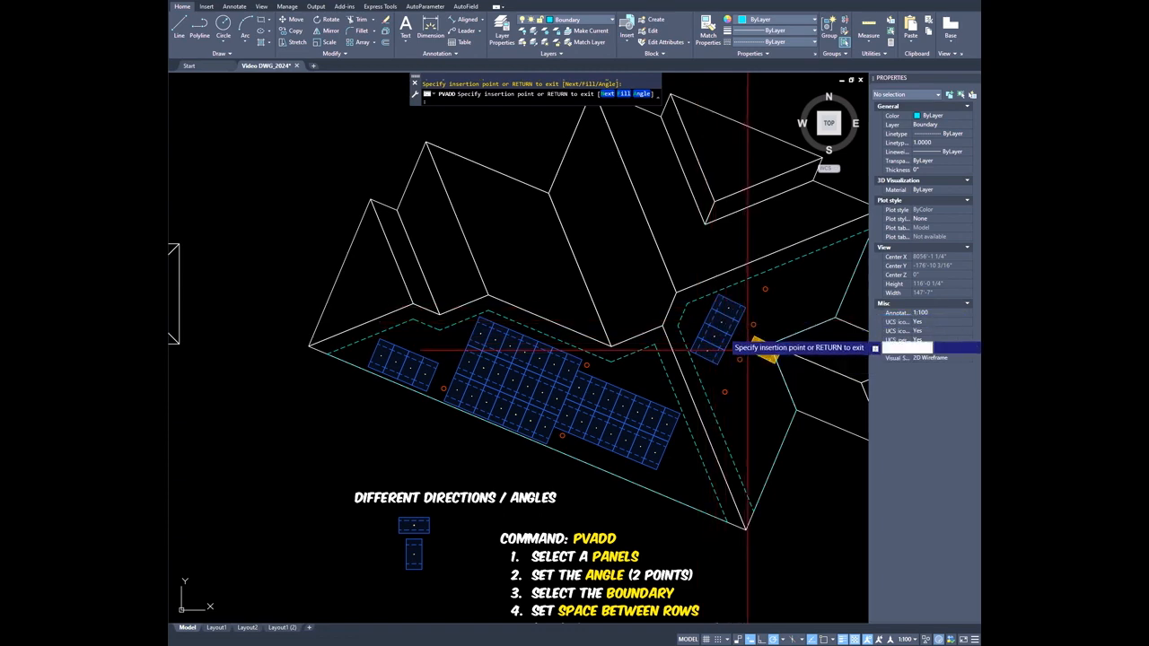
# - Finish adding panels on the angled roof and exit PVADD
pyautogui.moveTo(764, 371); pyautogui.dragTo(561, 369, button='middle')
pyautogui.moveTo(507, 405); pyautogui.dragTo(594, 384, button='middle')
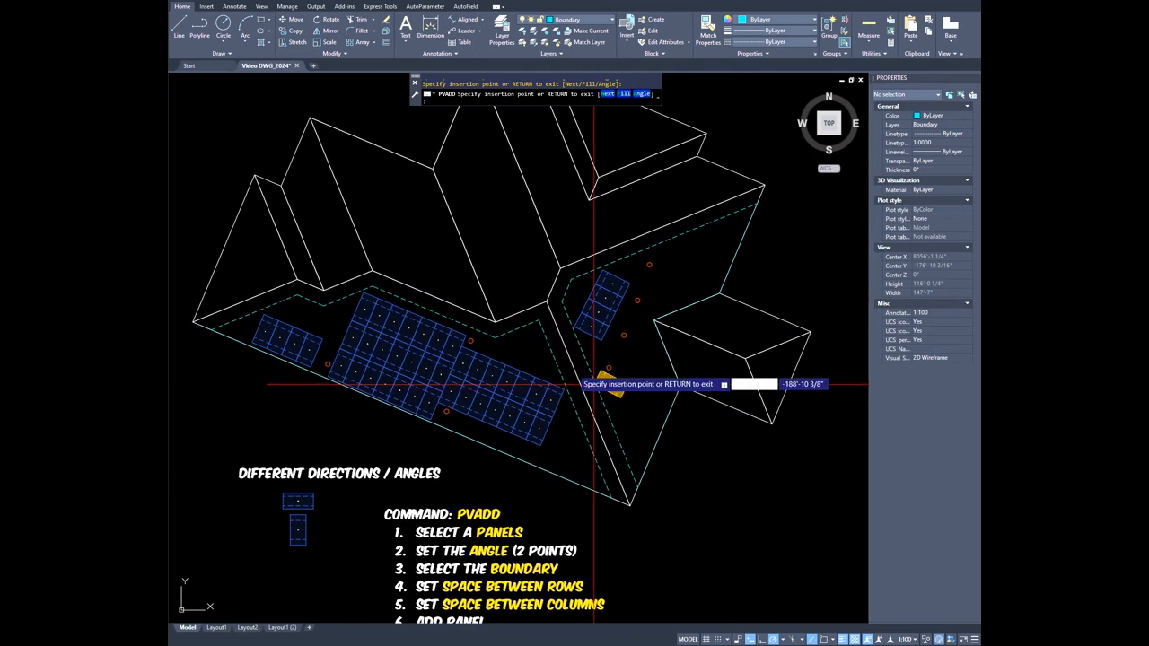
pyautogui.press('Return')
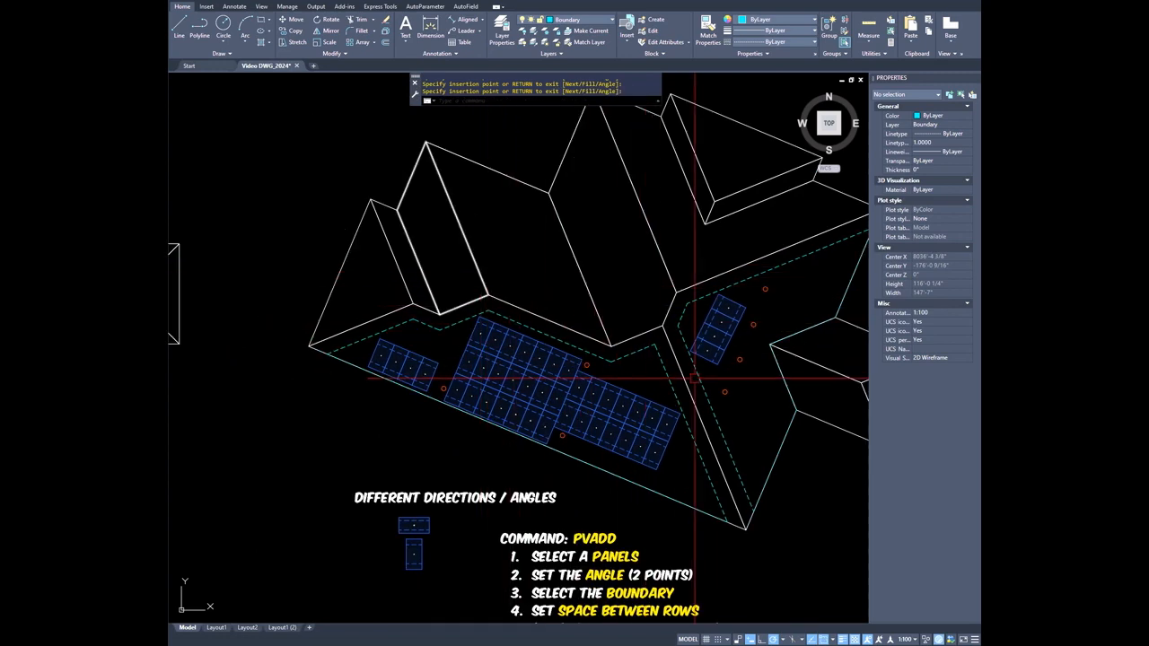
# - Run PVADD on the small commercial roof with both sample panels and its setback boundary, using row spacing 24 and column spacing 1/4"
pyautogui.scroll(-6, 705, 367)
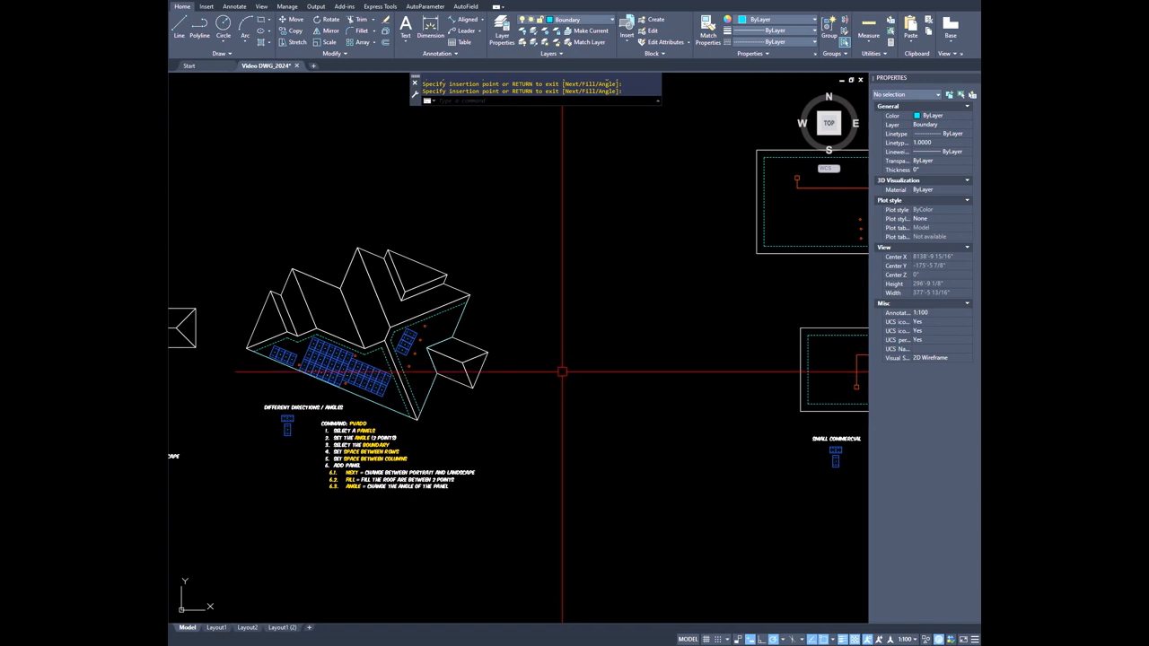
pyautogui.moveTo(629, 380); pyautogui.dragTo(282, 393, button='middle')
pyautogui.moveTo(486, 384); pyautogui.dragTo(364, 394, button='middle')
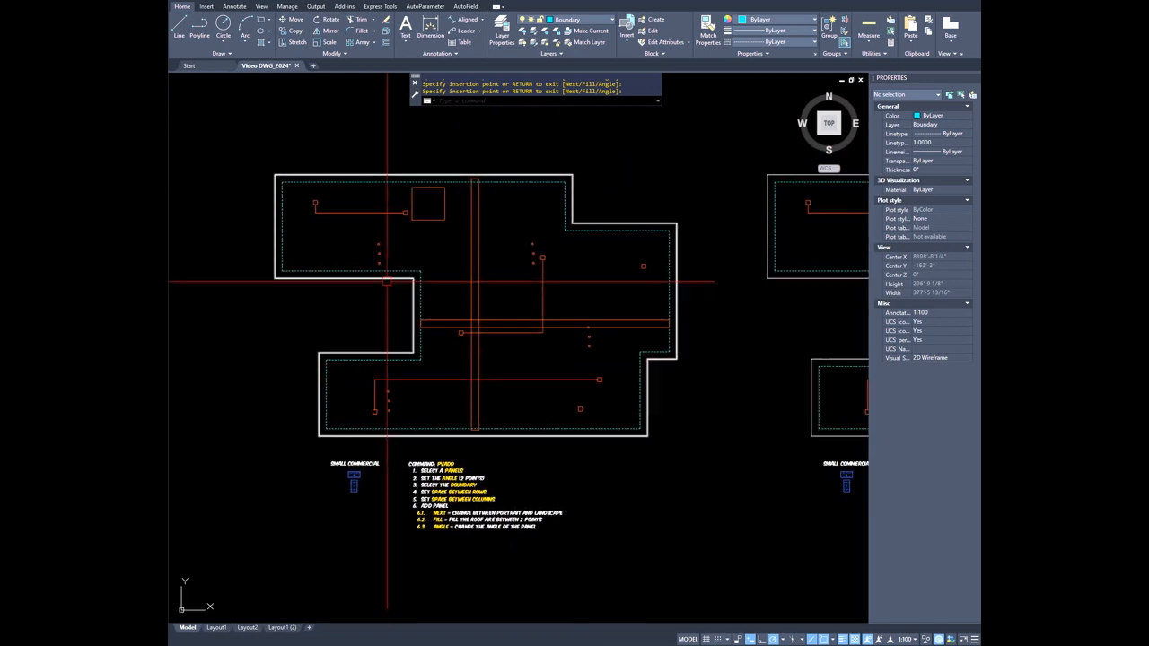
pyautogui.scroll(4, 386, 274)
pyautogui.moveTo(409, 284); pyautogui.dragTo(410, 269, button='middle')
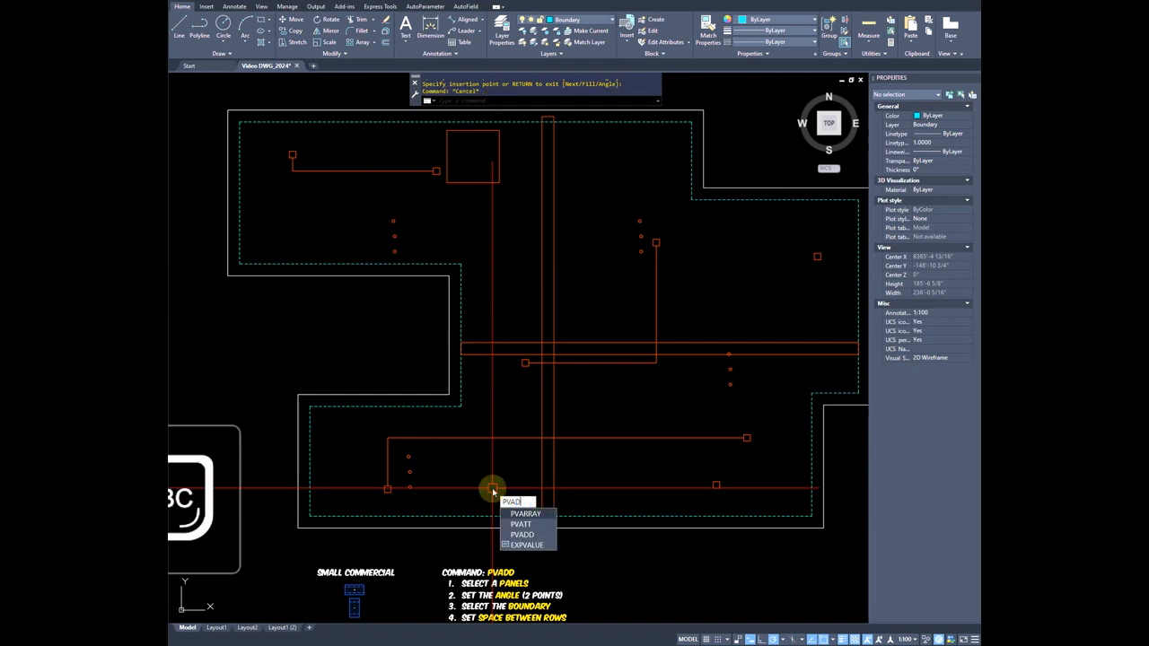
pyautogui.press('Return')
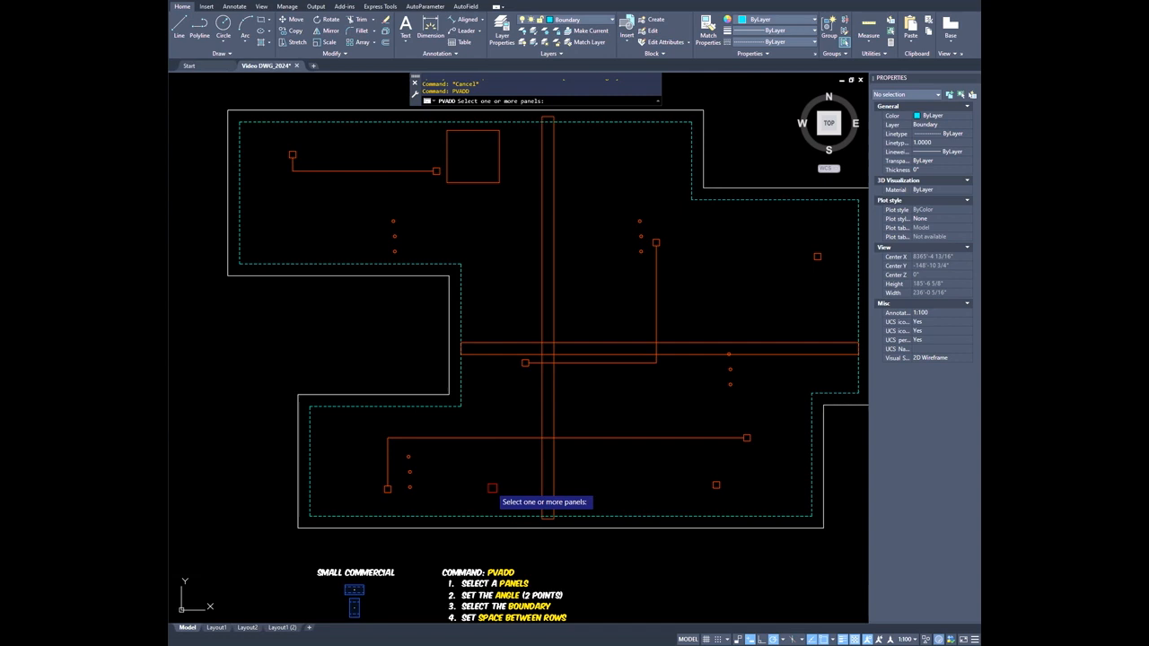
pyautogui.click(354, 608)
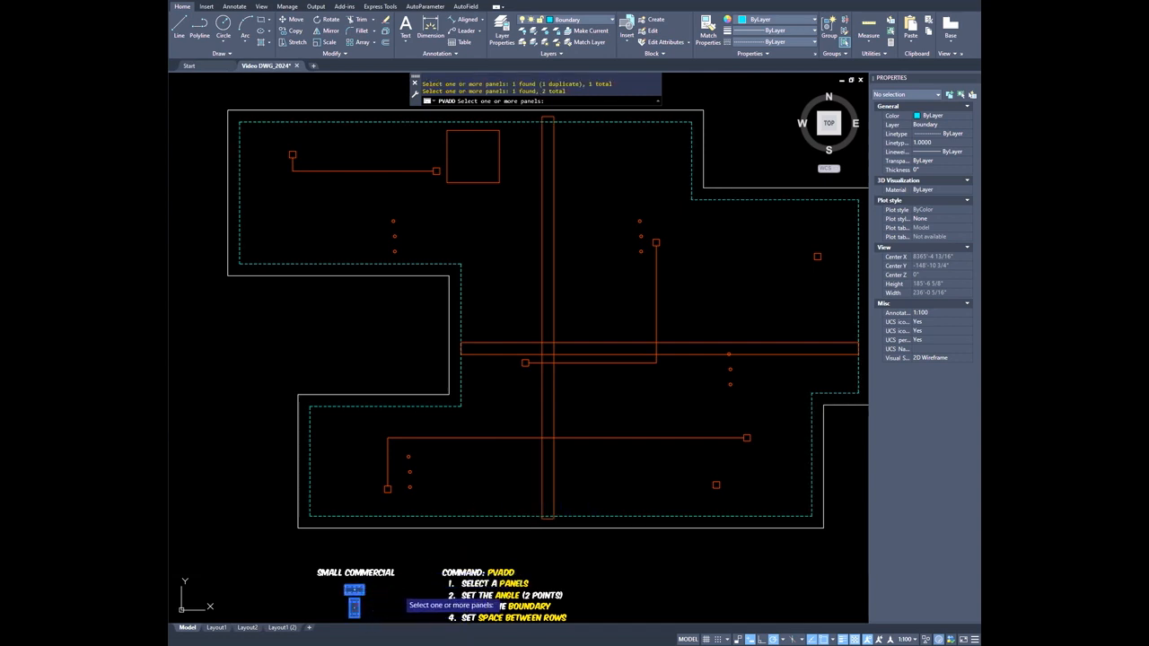
pyautogui.click(309, 113)
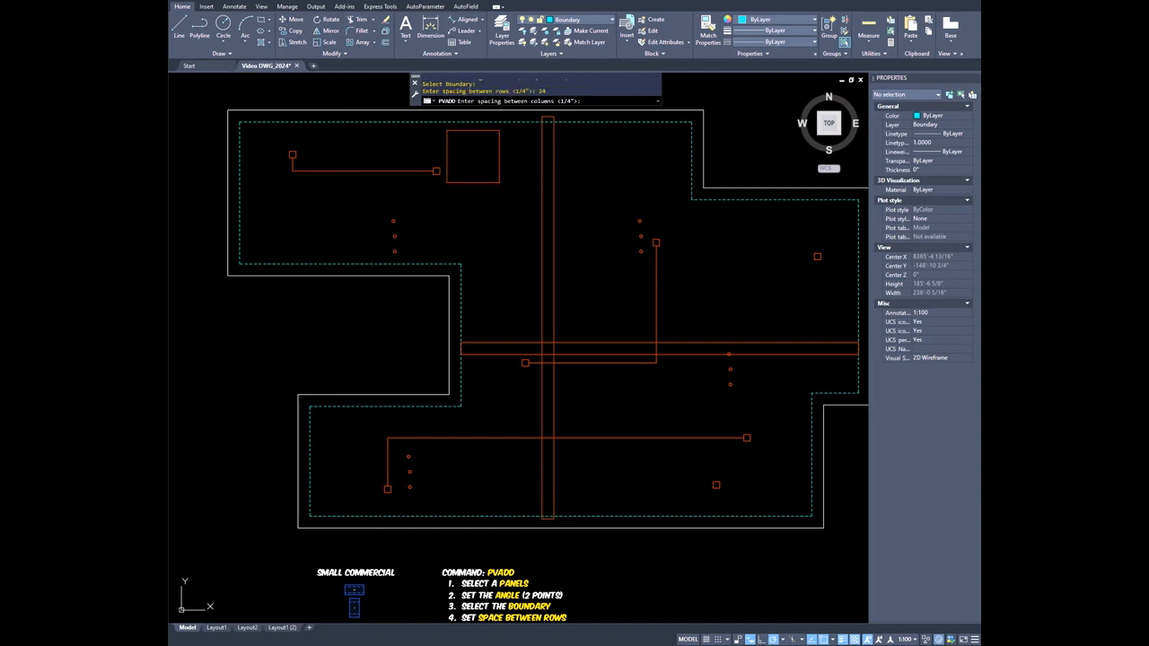
pyautogui.press('Return')
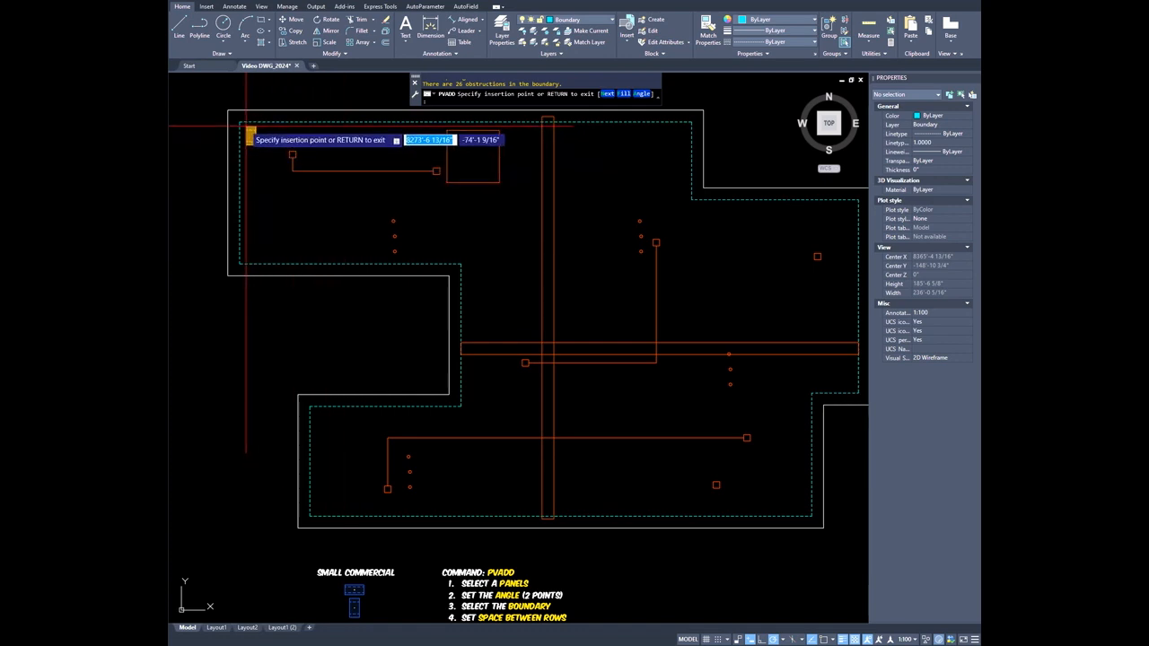
# - Fill six rows of portrait panels from the roof's upper-left setback corner to the vertical pathway
pyautogui.write('F')
pyautogui.press('Return')
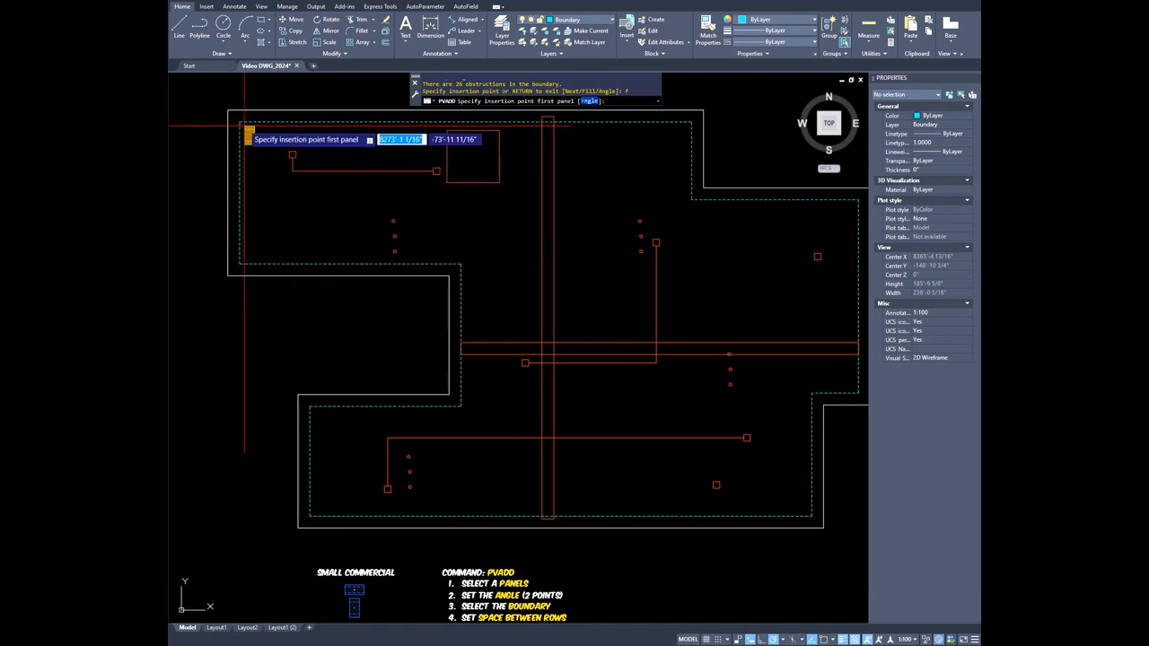
pyautogui.click(241, 123)
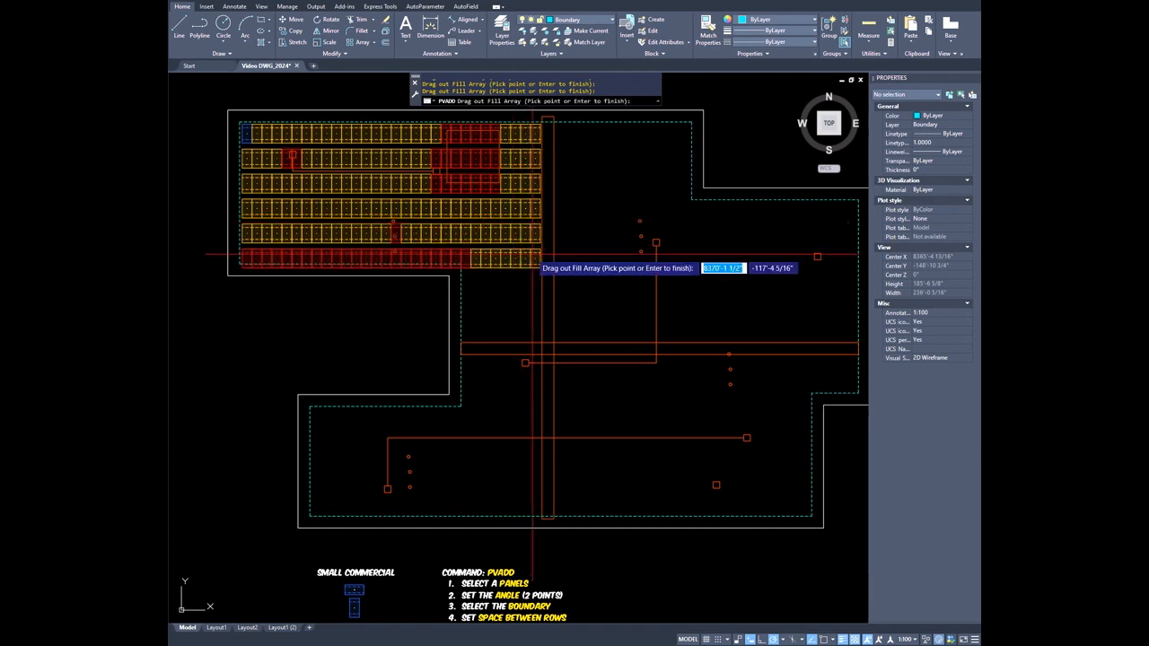
pyautogui.click(535, 255)
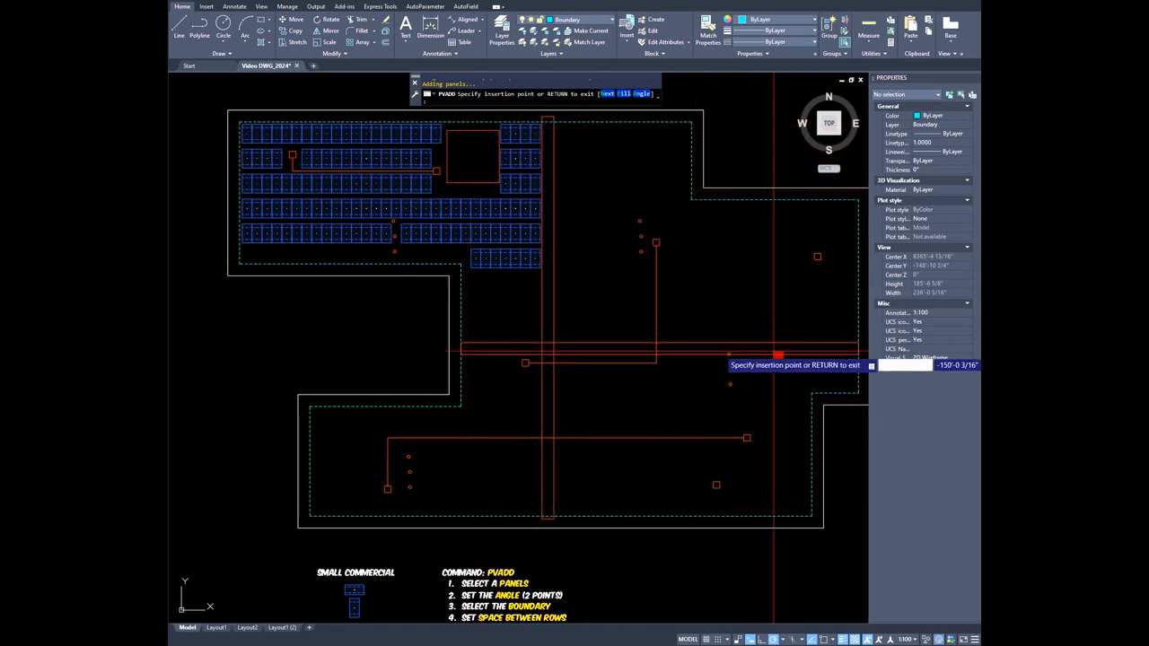
# - Fill two more rows of seven portrait panels below the short row, between the left setback and the vertical pathway
pyautogui.moveTo(520, 300); pyautogui.dragTo(464, 290, button='middle')
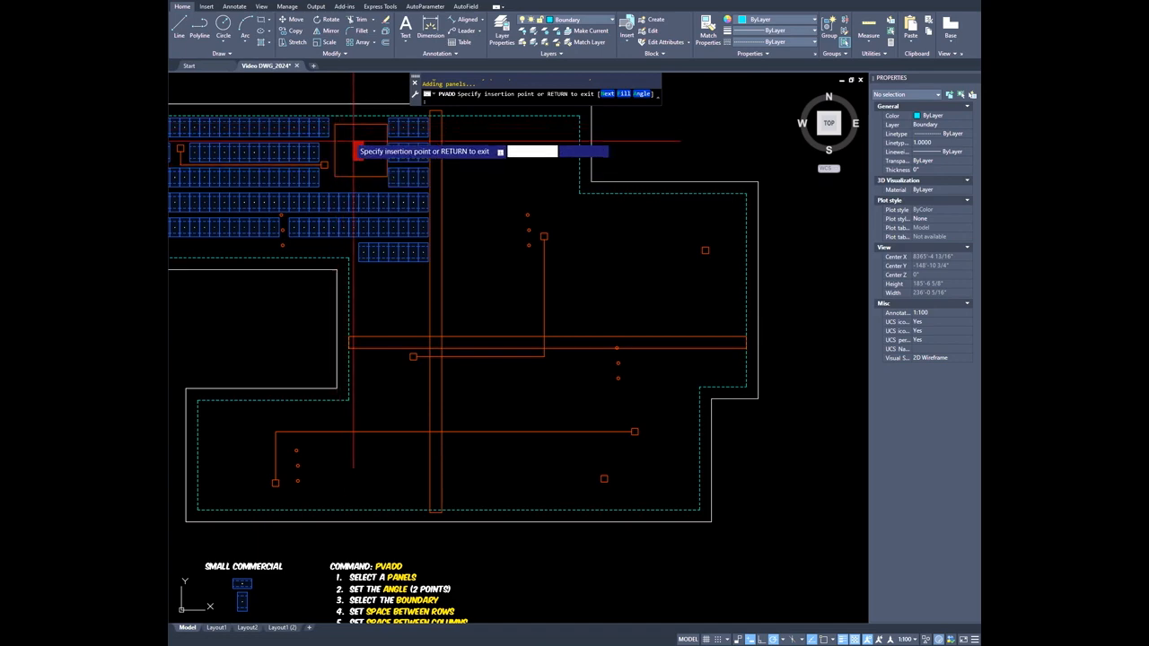
pyautogui.scroll(2, 347, 137)
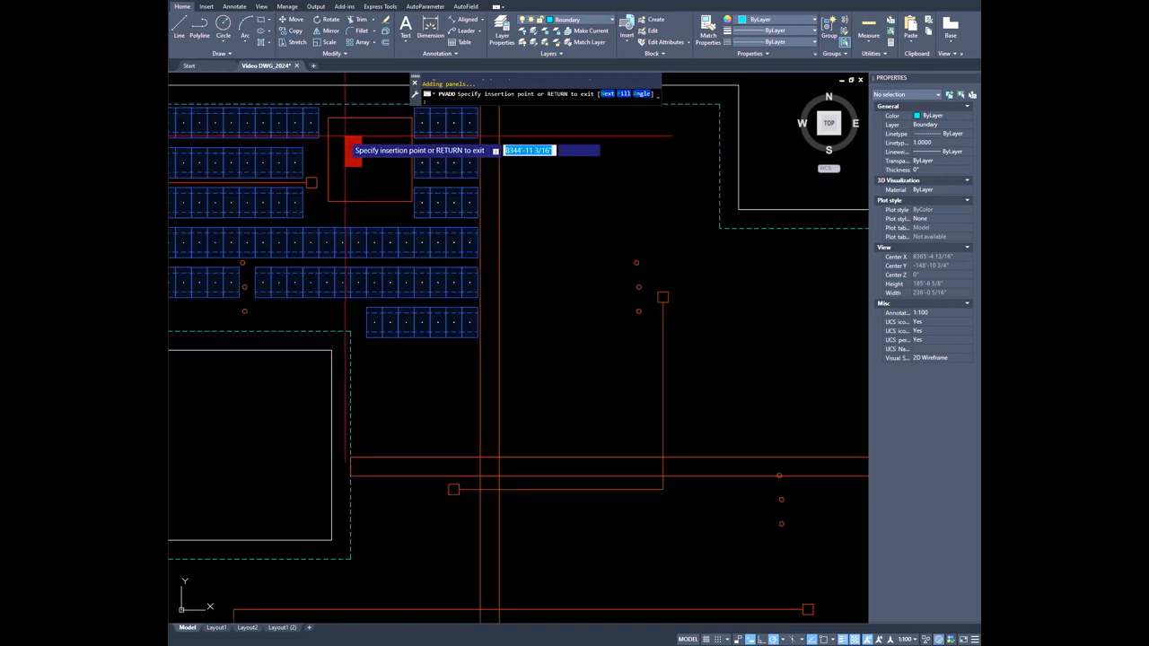
pyautogui.moveTo(347, 137); pyautogui.dragTo(531, 249, button='middle')
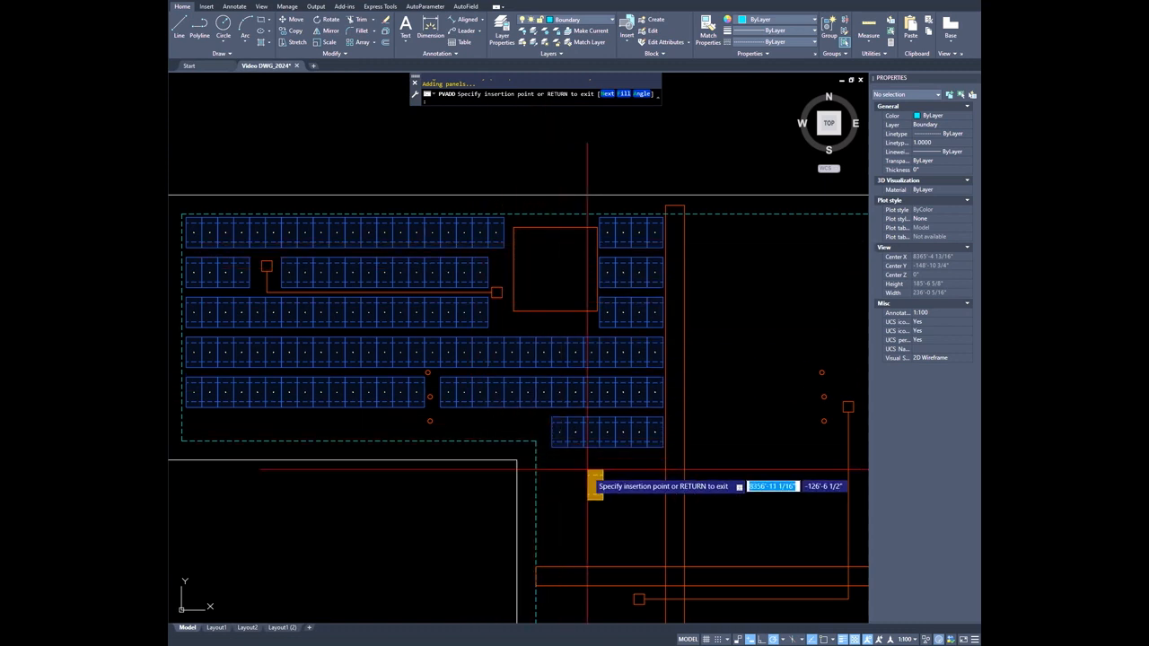
pyautogui.moveTo(604, 512); pyautogui.dragTo(495, 356, button='middle')
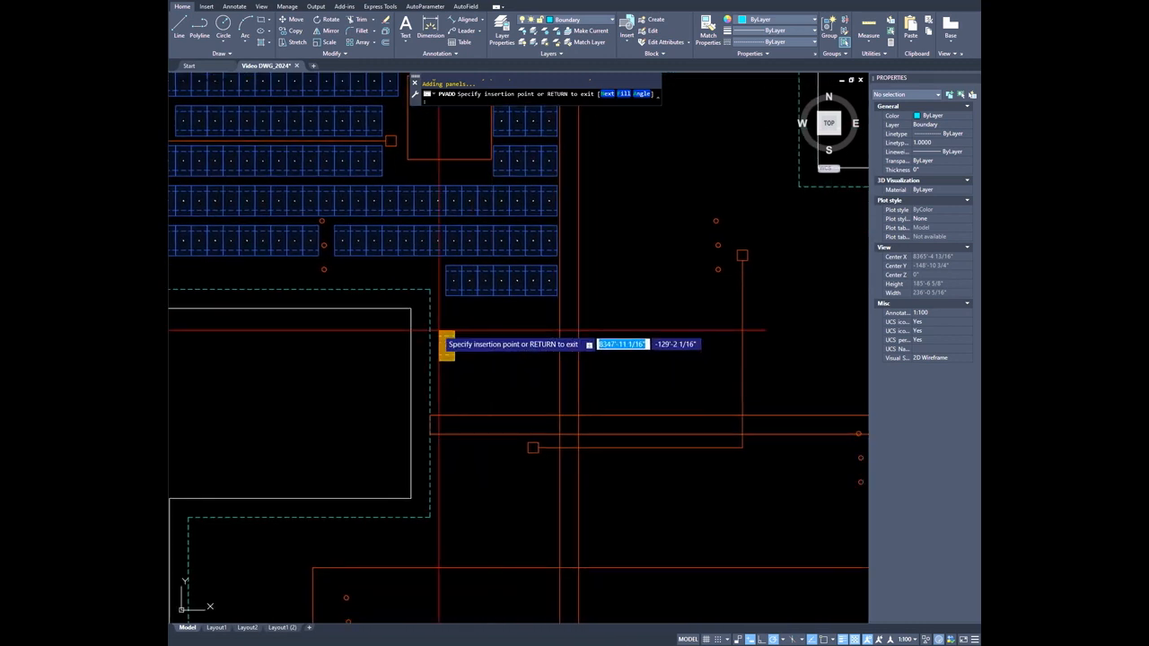
pyautogui.write('F')
pyautogui.press('Return')
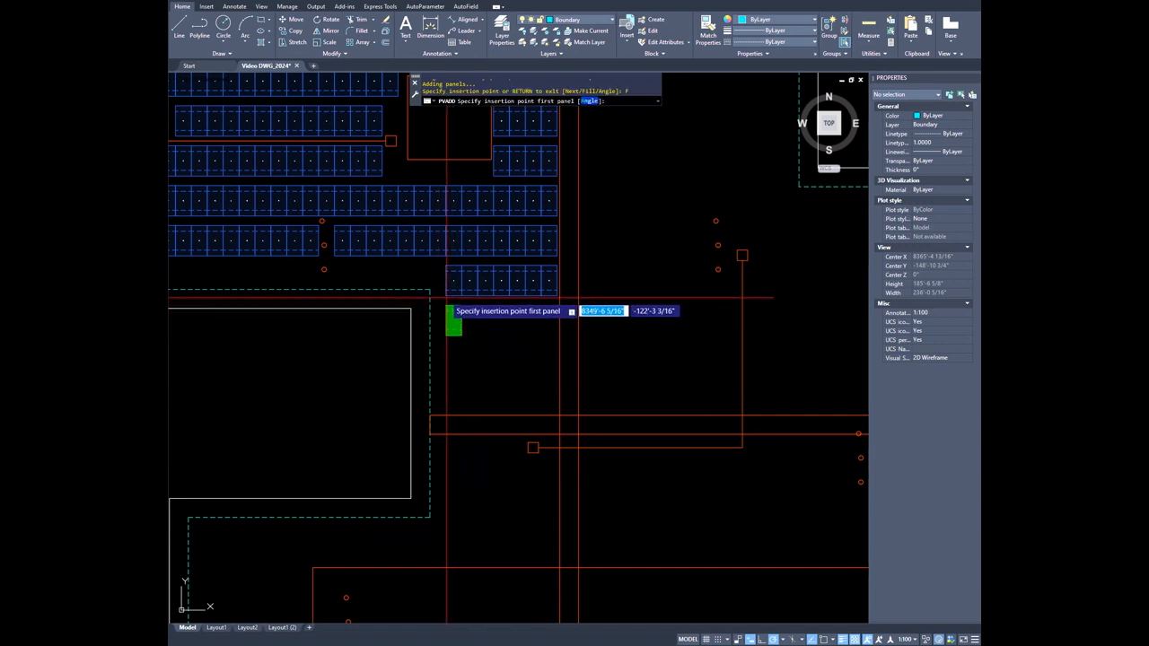
pyautogui.click(454, 320)
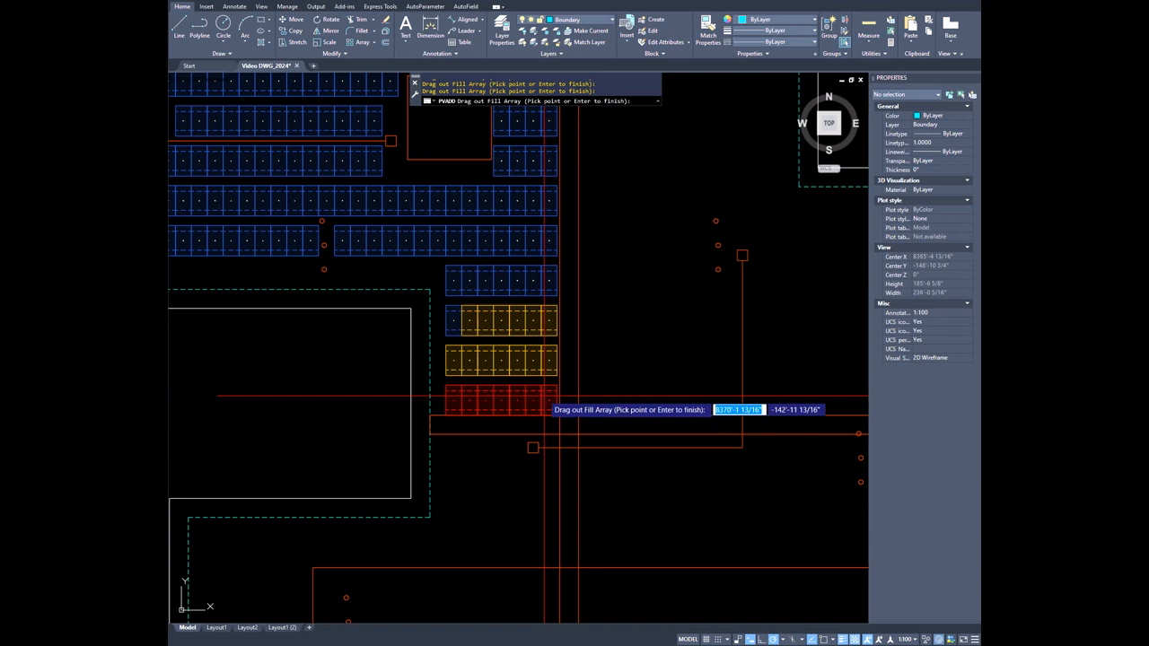
pyautogui.click(548, 406)
# - Fill three rows of portrait panels right of the vertical pathway, and five rows in the right wing down to the horizontal pathway
pyautogui.scroll(-3, 479, 365)
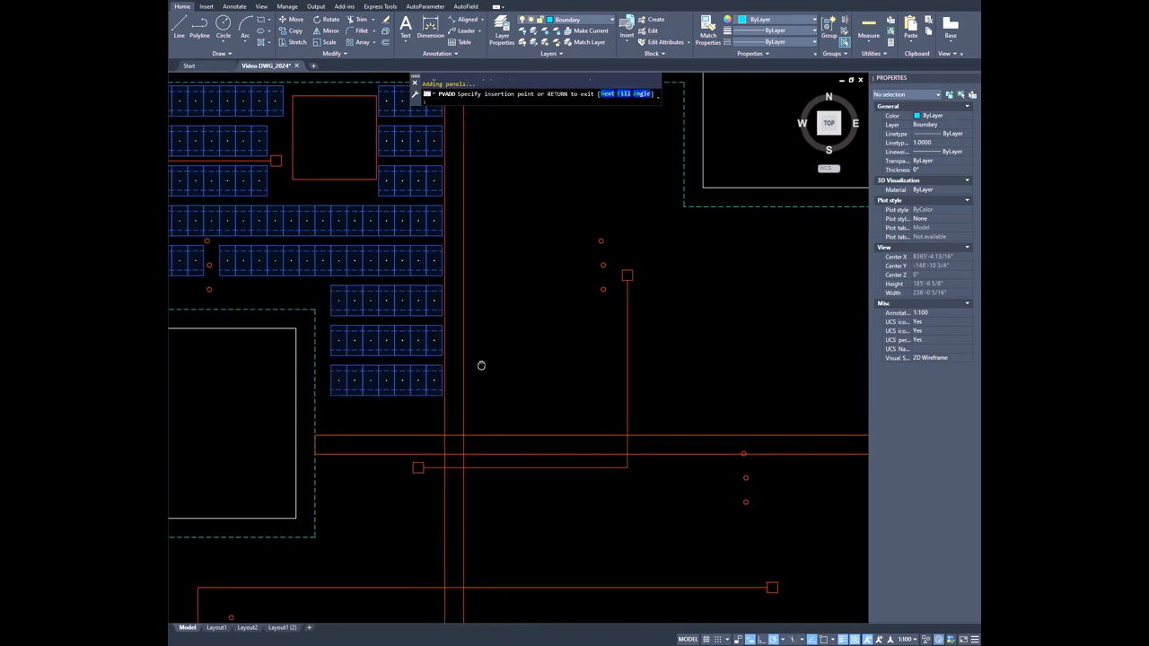
pyautogui.moveTo(482, 318); pyautogui.dragTo(439, 307, button='middle')
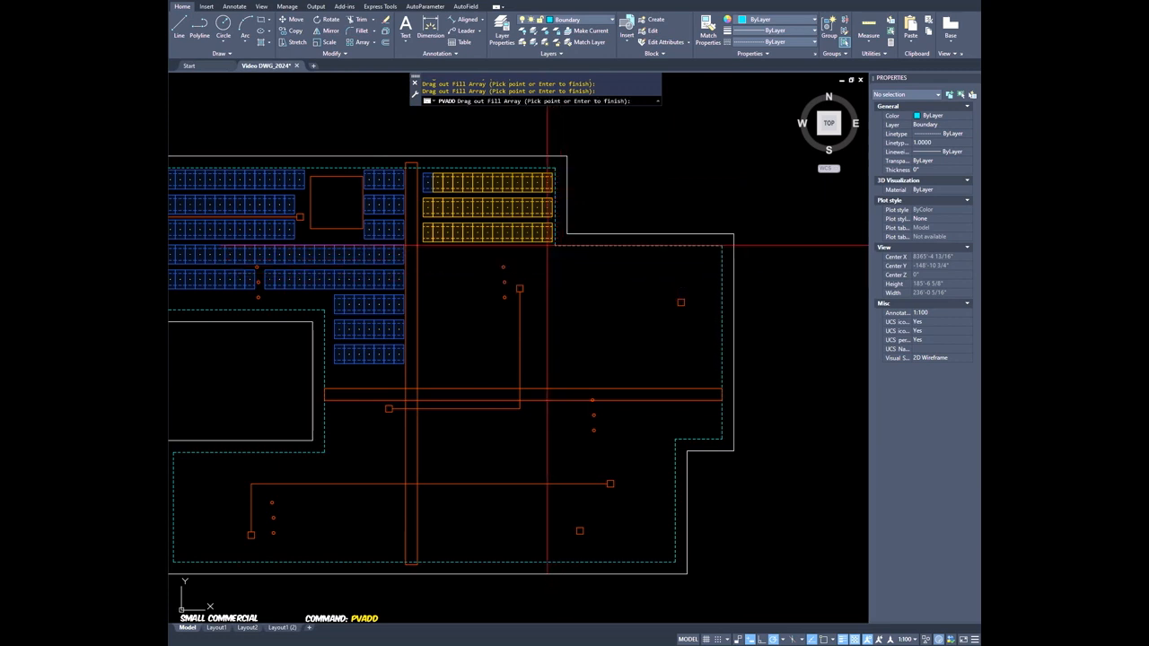
pyautogui.click(547, 244)
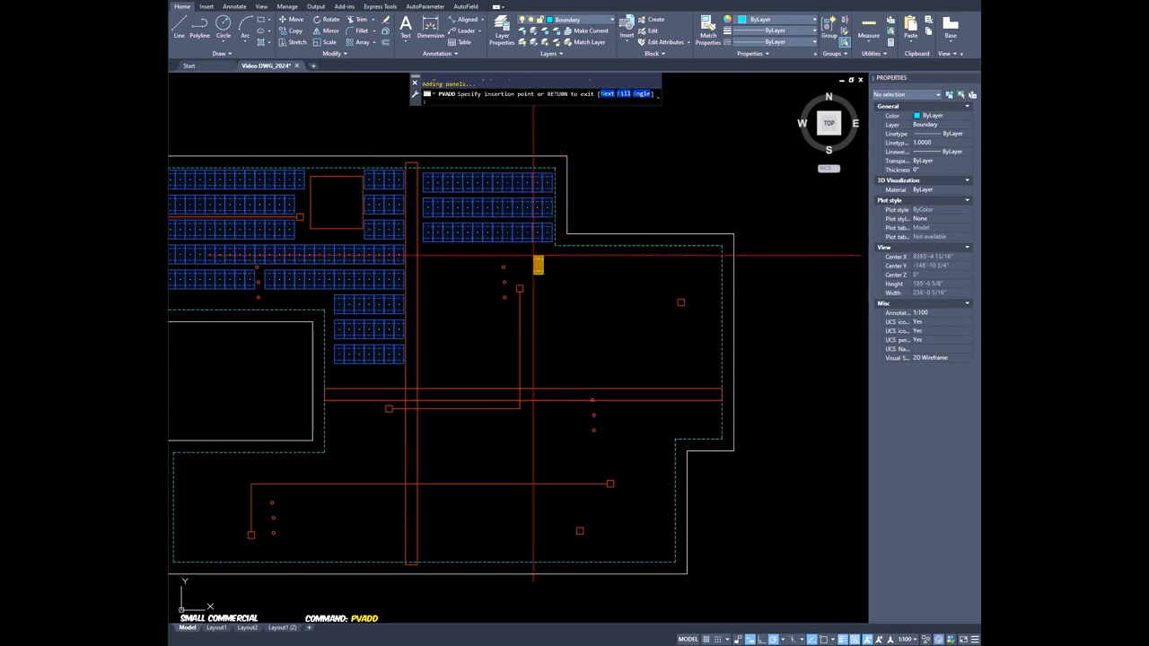
pyautogui.write('f')
pyautogui.press('Return')
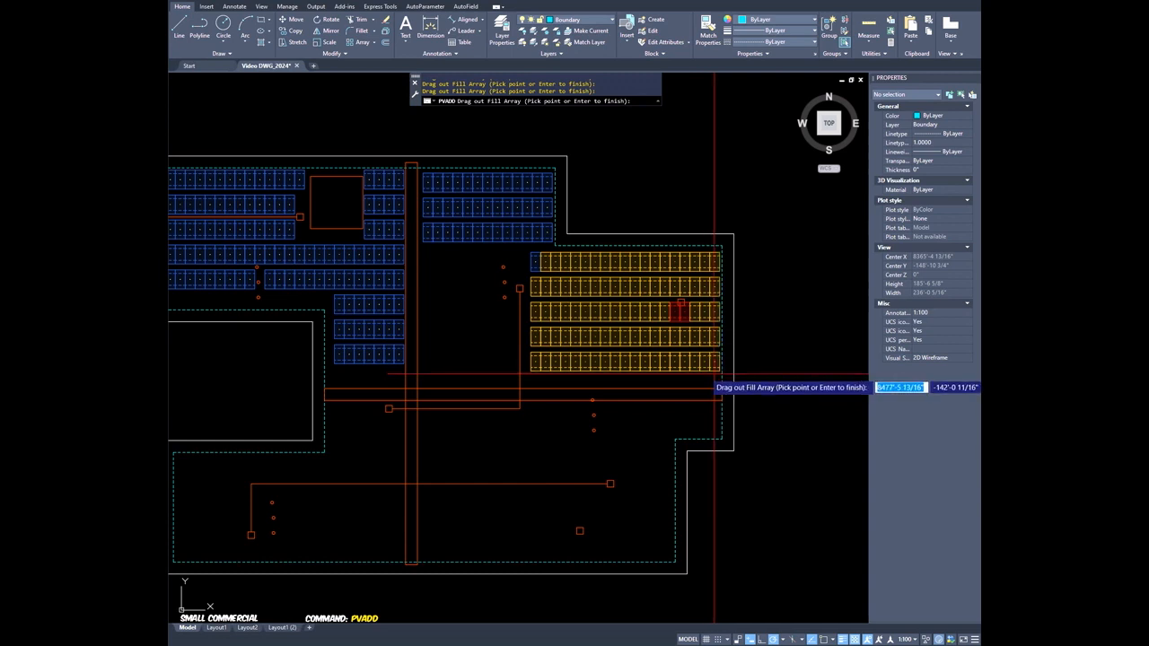
pyautogui.click(714, 393)
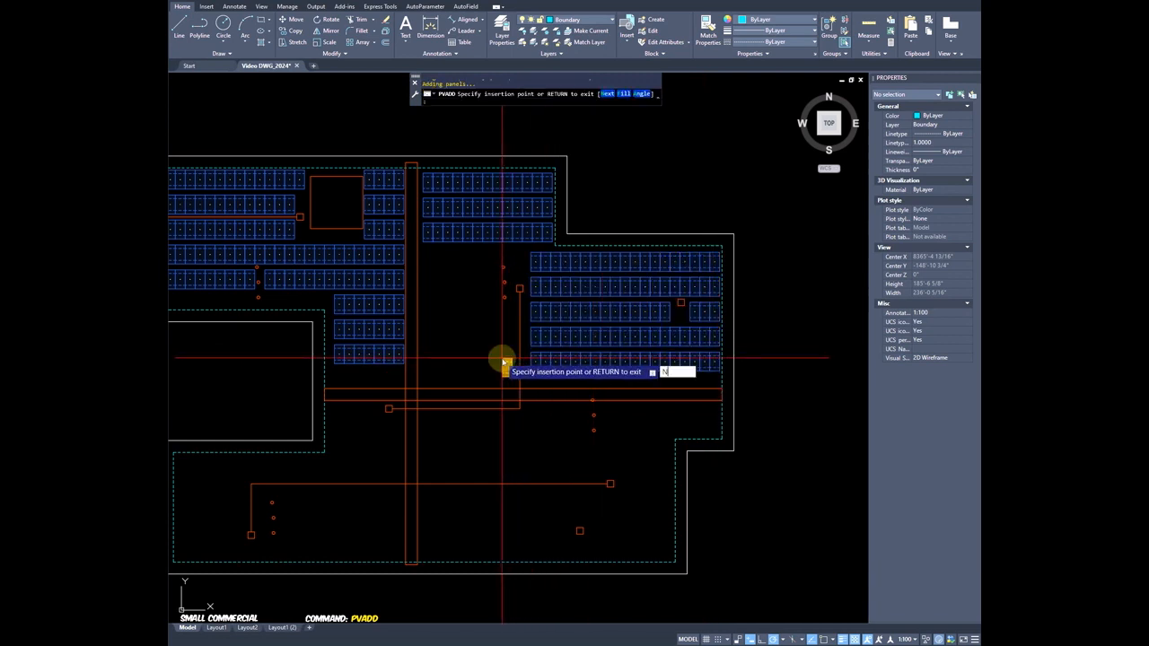
# - Switch to landscape panels and fill five rows upward from the pathway crossing, between the vertical pathway and the conduit line
pyautogui.write('N')
pyautogui.press('Return')
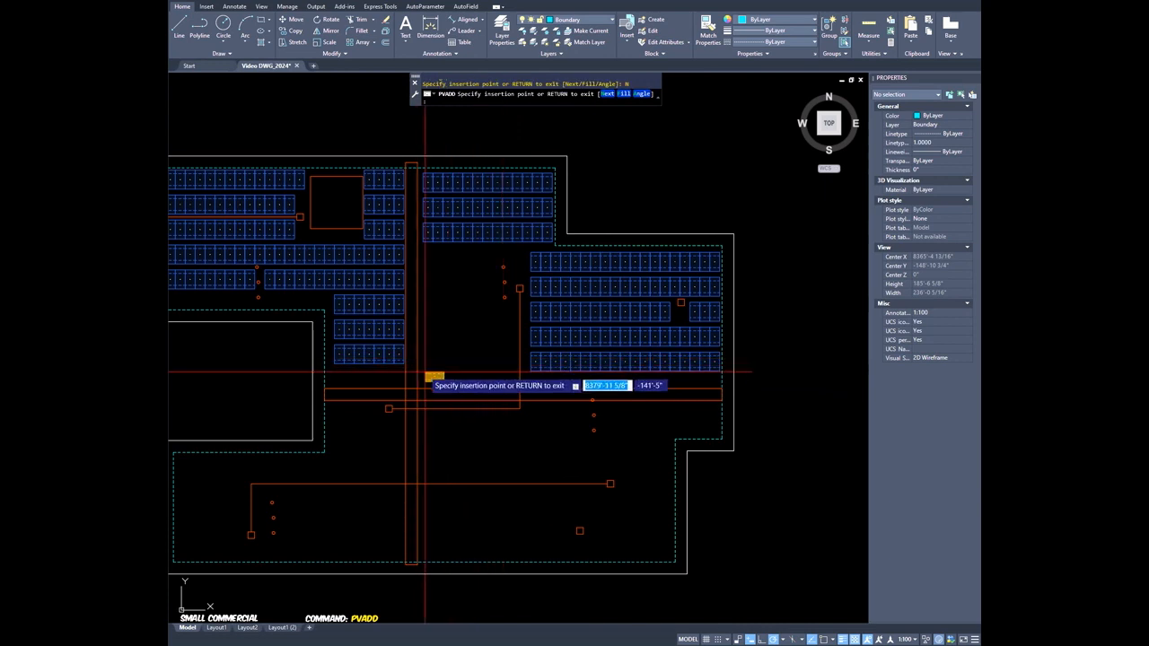
pyautogui.write('F')
pyautogui.press('Return')
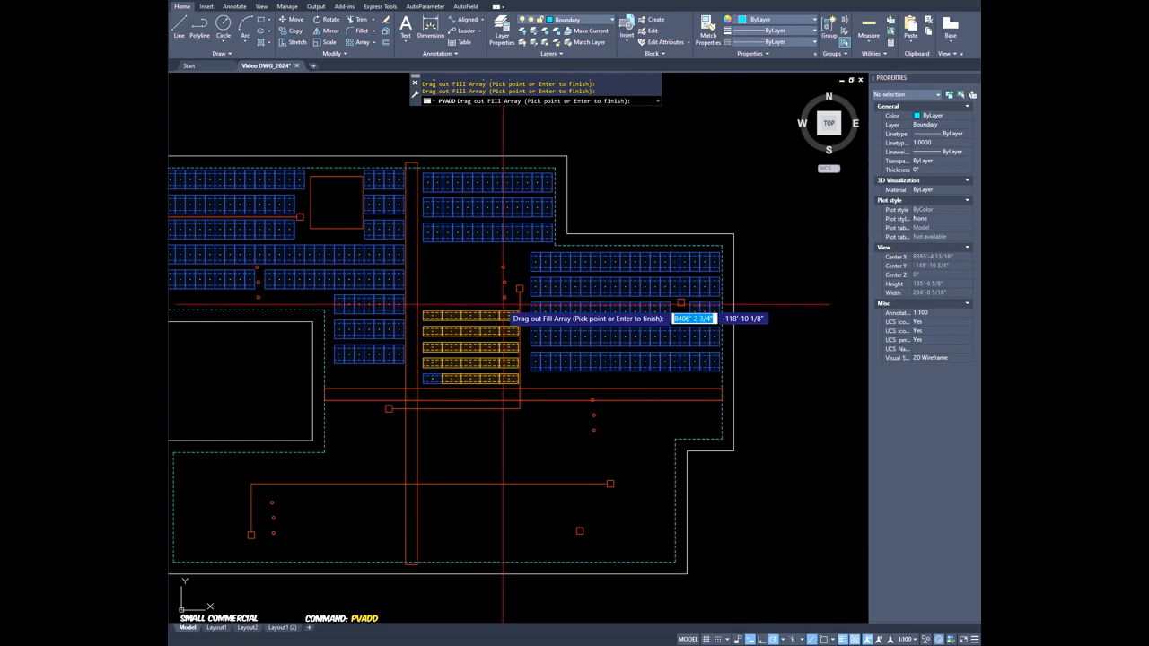
pyautogui.click(508, 307)
# - Fill the lower roof section with seven rows of landscape panels from its upper-left setback corner to the right setback, and exit PVADD
pyautogui.moveTo(456, 456)
pyautogui.mouseDown(button='middle')
pyautogui.moveTo(468, 432)
pyautogui.moveTo(600, 406)
pyautogui.mouseUp(button='middle')
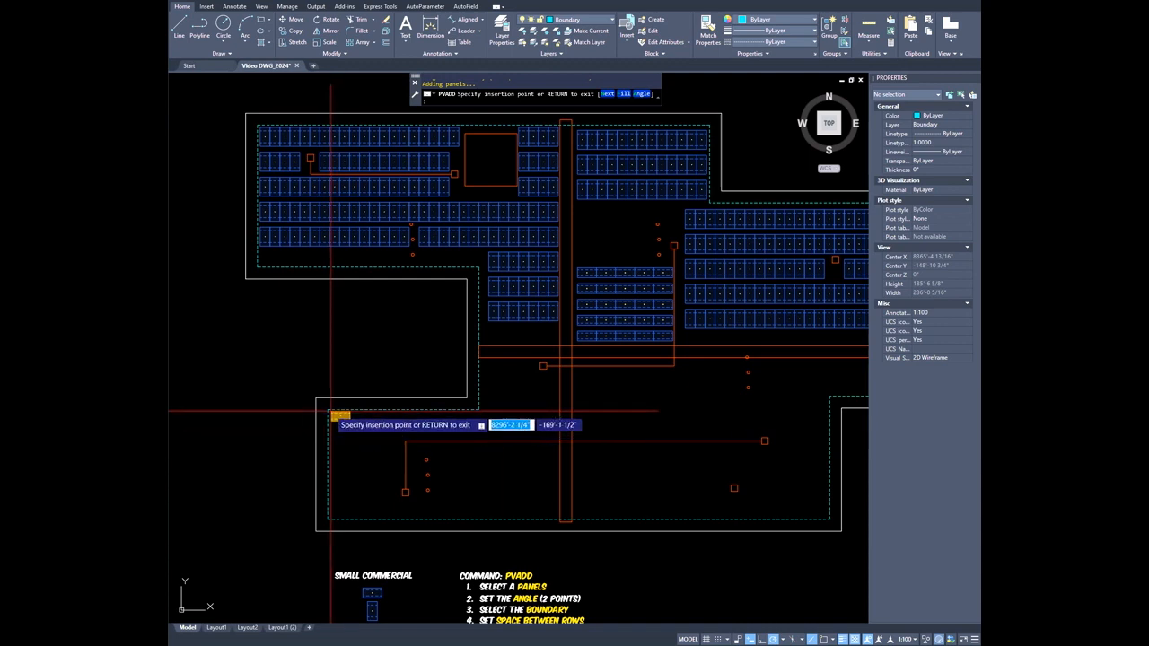
pyautogui.click(332, 414)
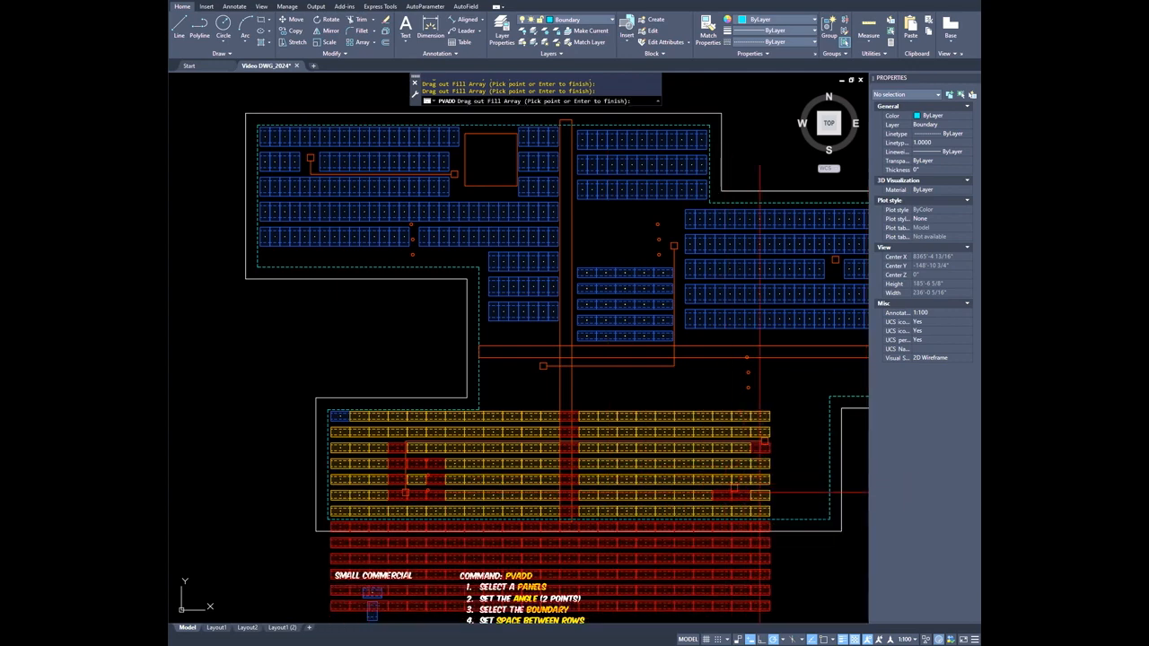
pyautogui.click(809, 505)
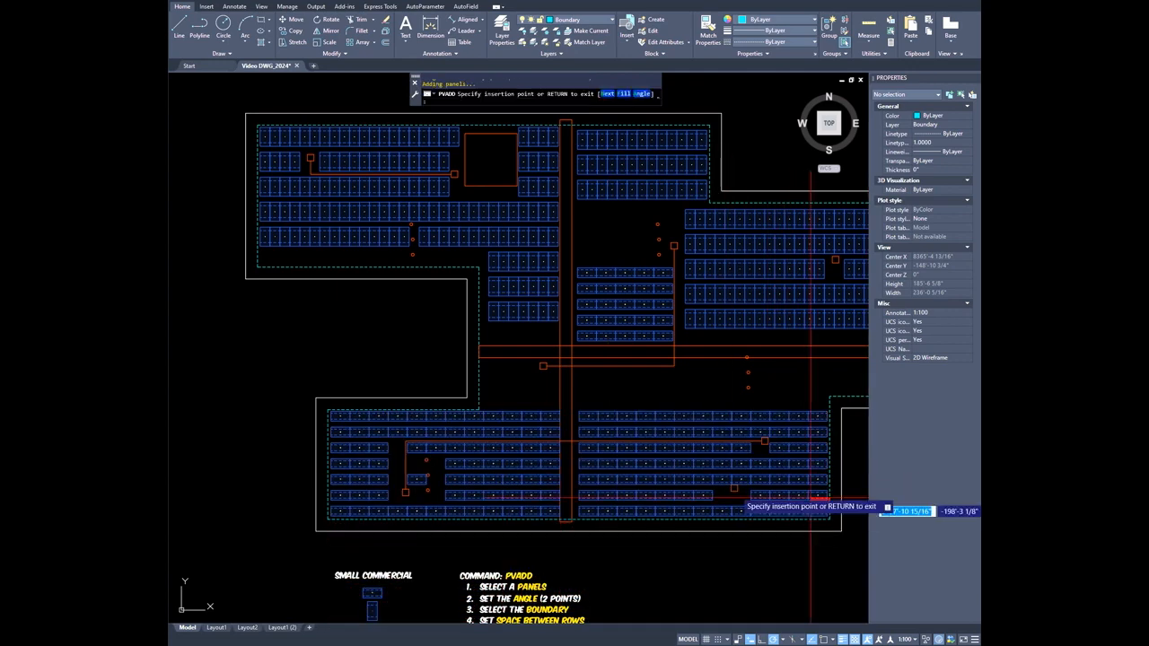
pyautogui.moveTo(710, 429); pyautogui.dragTo(470, 412, button='middle')
pyautogui.scroll(-3, 487, 386)
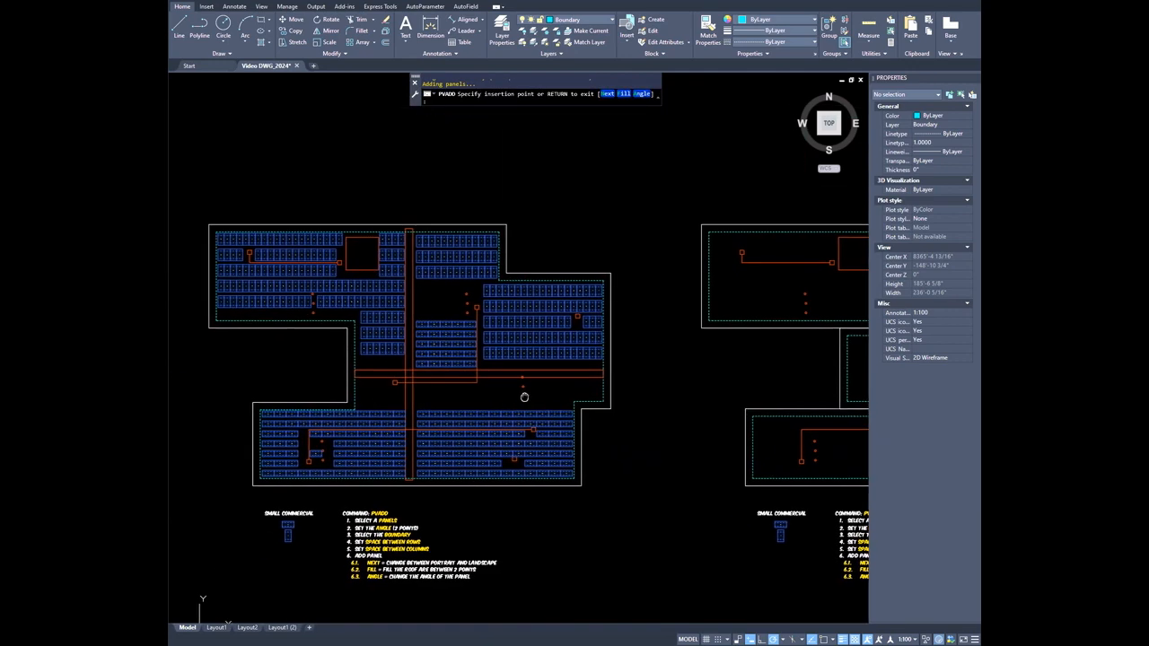
pyautogui.scroll(3, 403, 402)
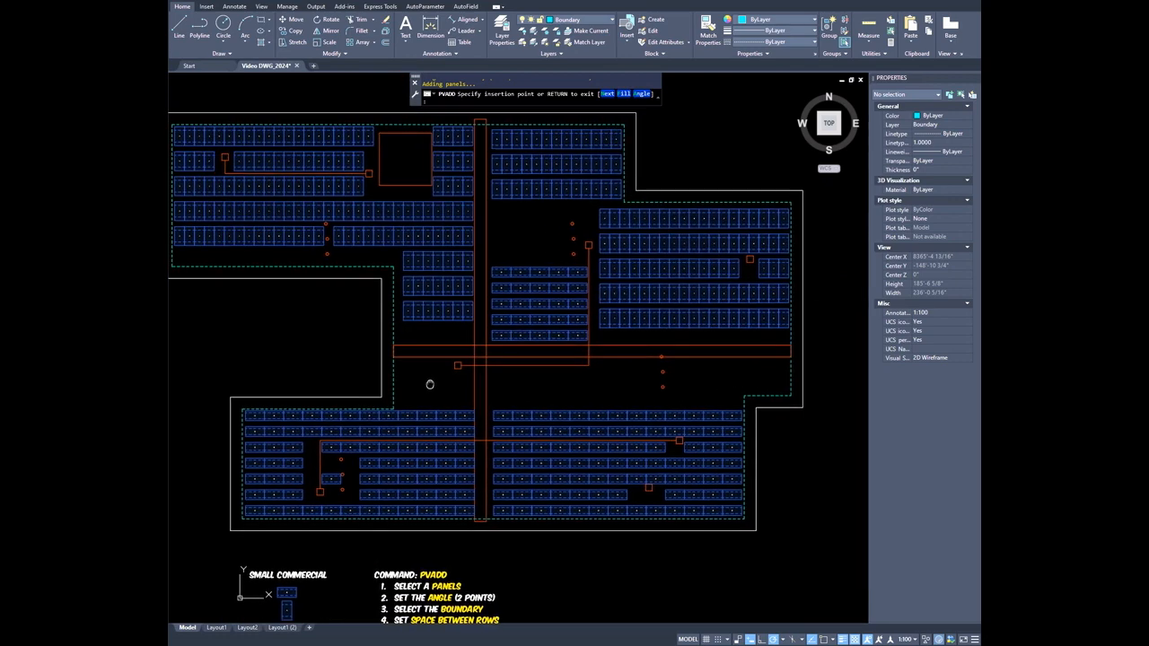
pyautogui.press('Return')
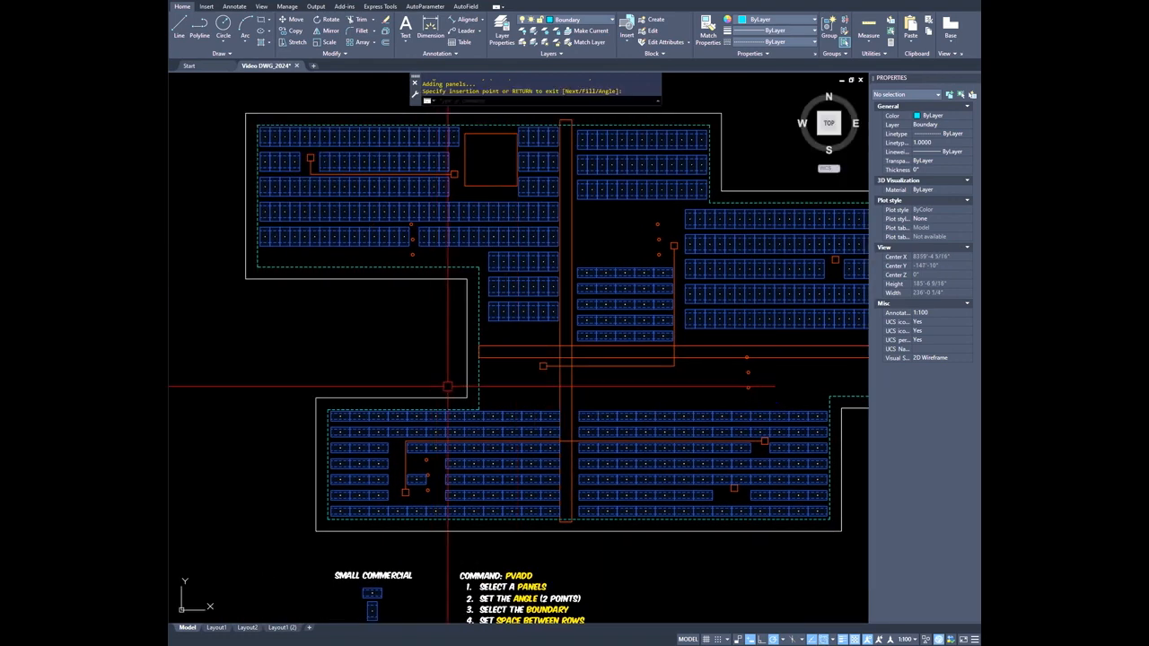
# - Start PVADD with one landscape and one portrait panel from the layout, rotation angle 0, no boundary, 2' row spacing and the default column spacing
pyautogui.scroll(-2, 449, 399)
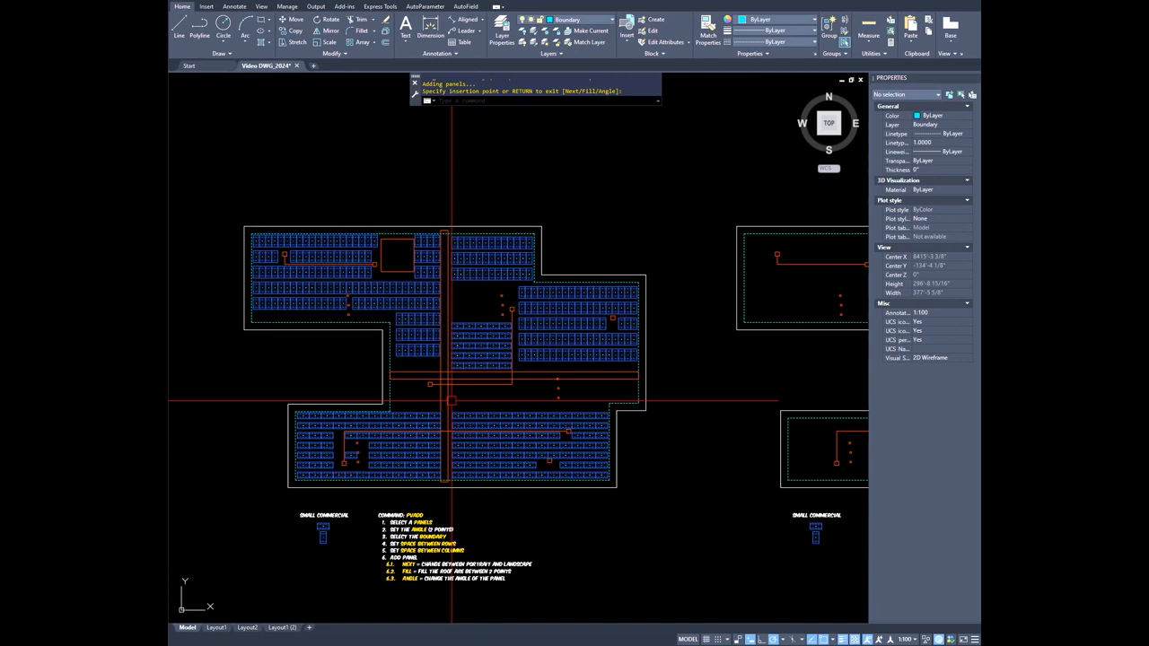
pyautogui.write('PVADD')
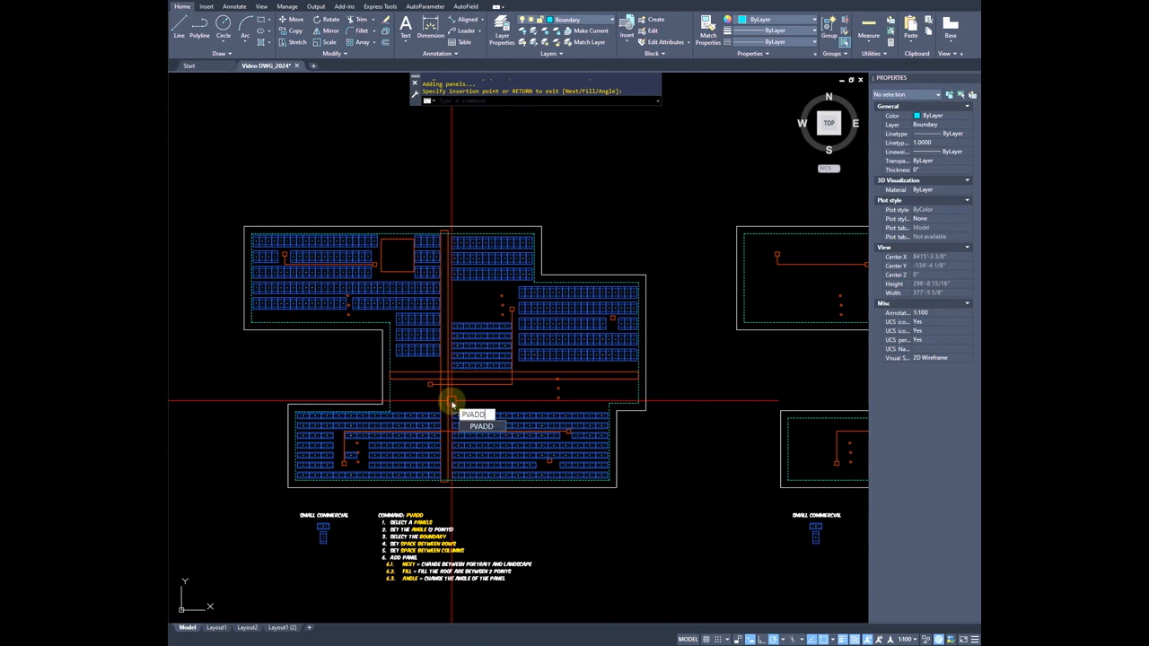
pyautogui.press('Return')
pyautogui.scroll(5, 451, 401)
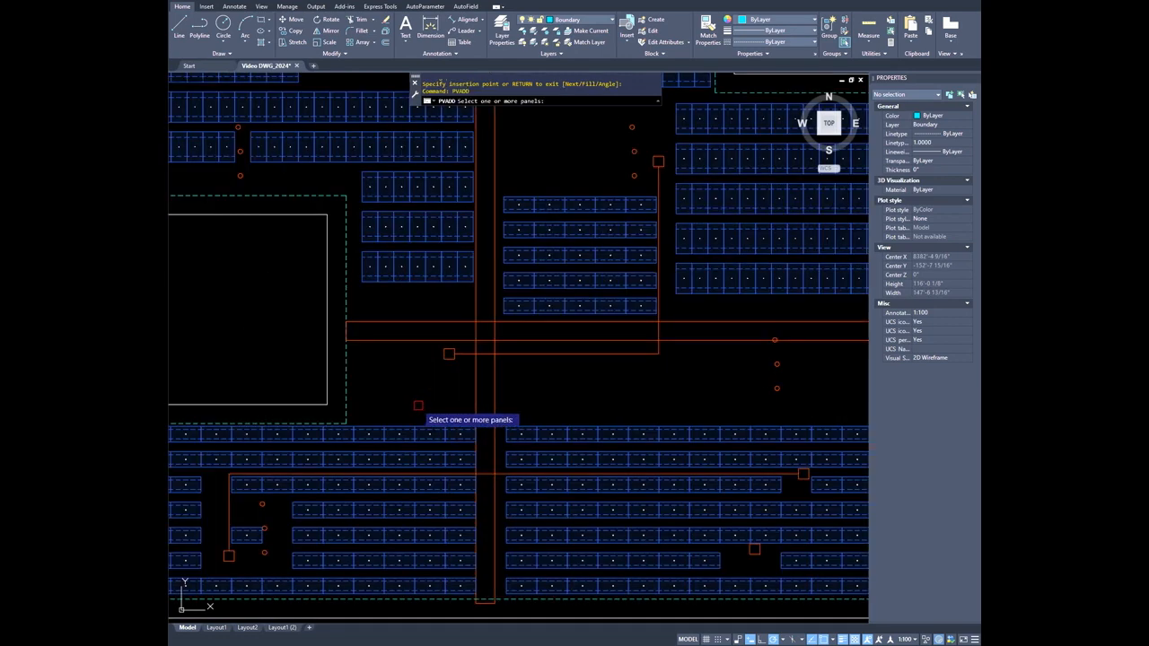
pyautogui.click(401, 435)
pyautogui.click(402, 267)
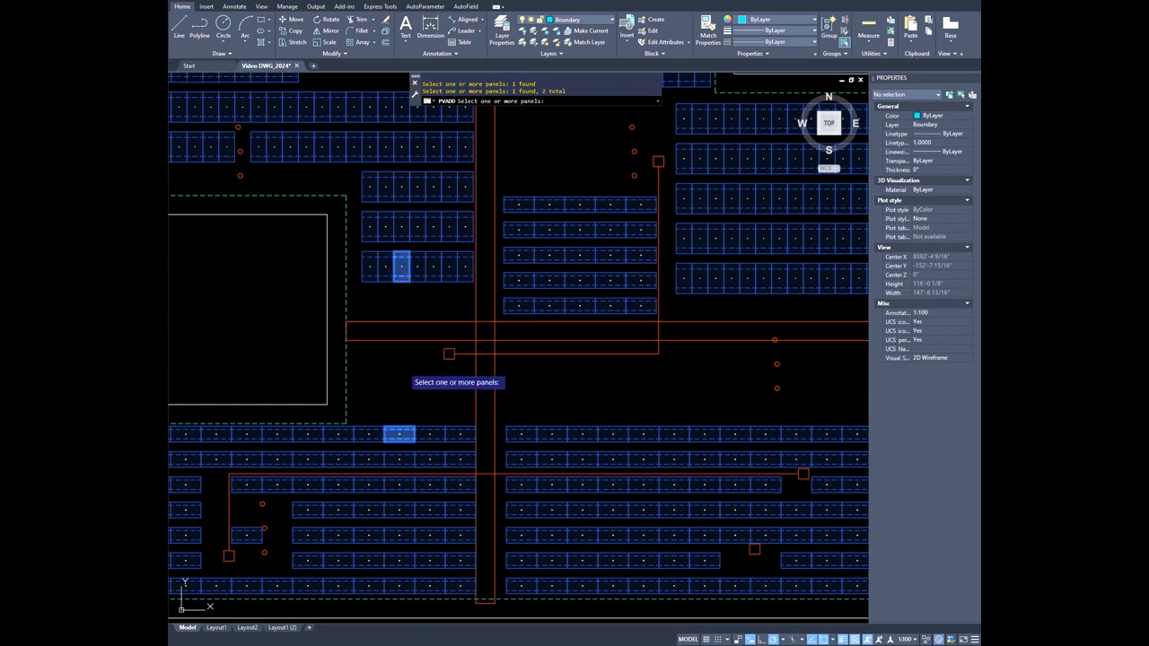
pyautogui.press('Return')
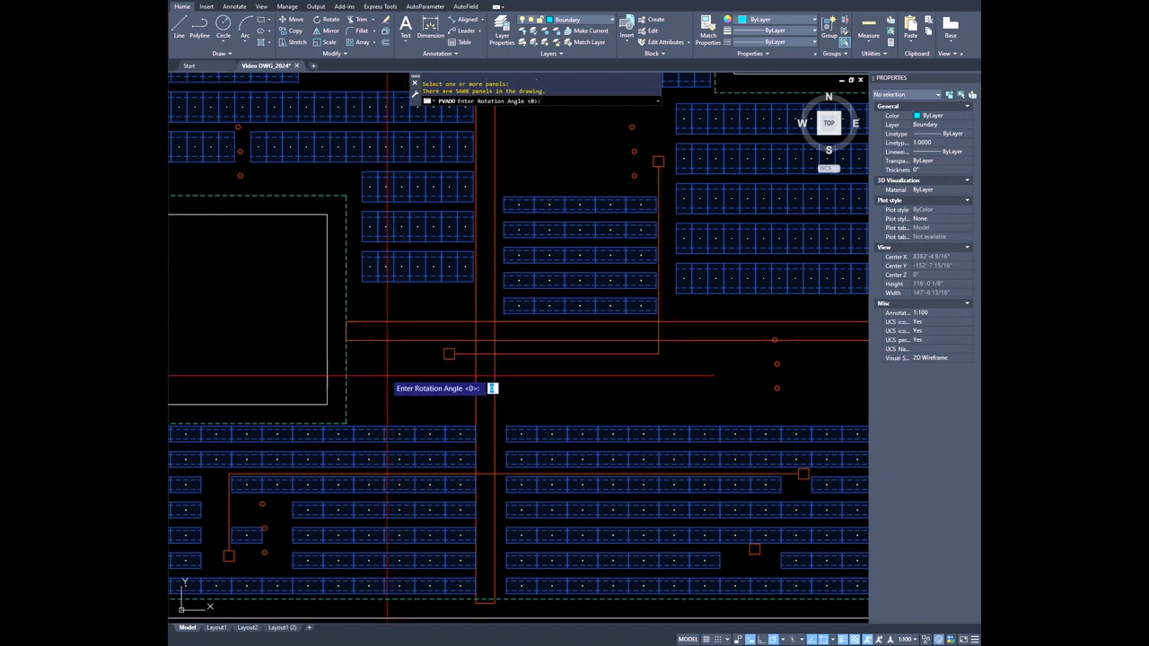
pyautogui.press('Return')
pyautogui.click(395, 375)
pyautogui.press('Return')
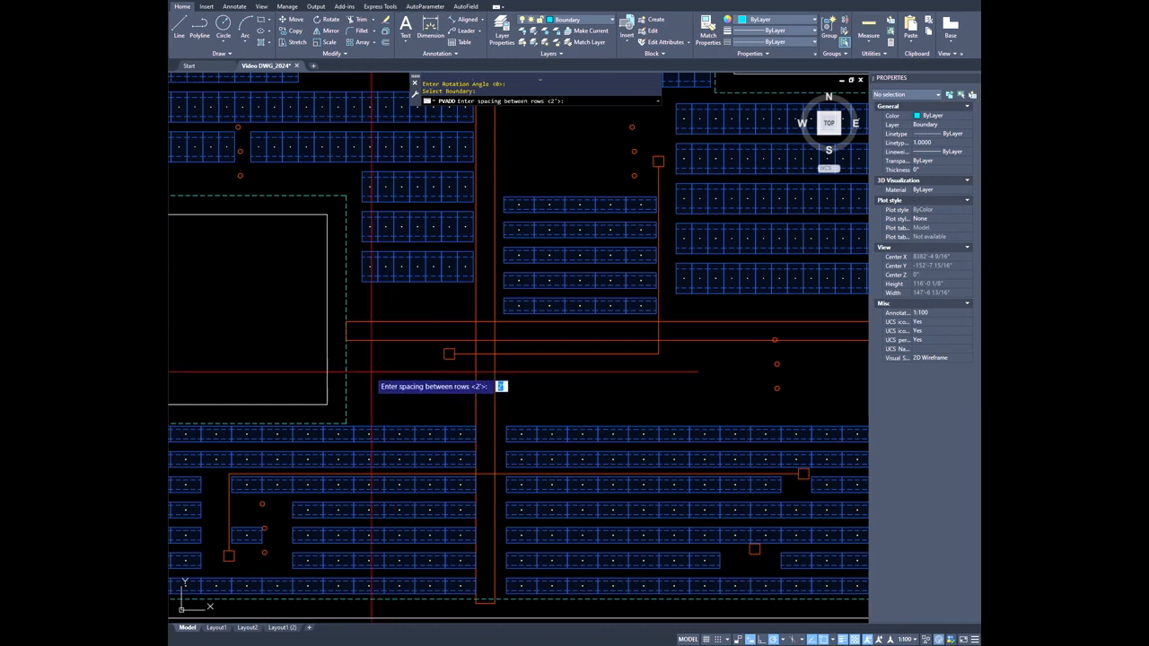
pyautogui.press('Return')
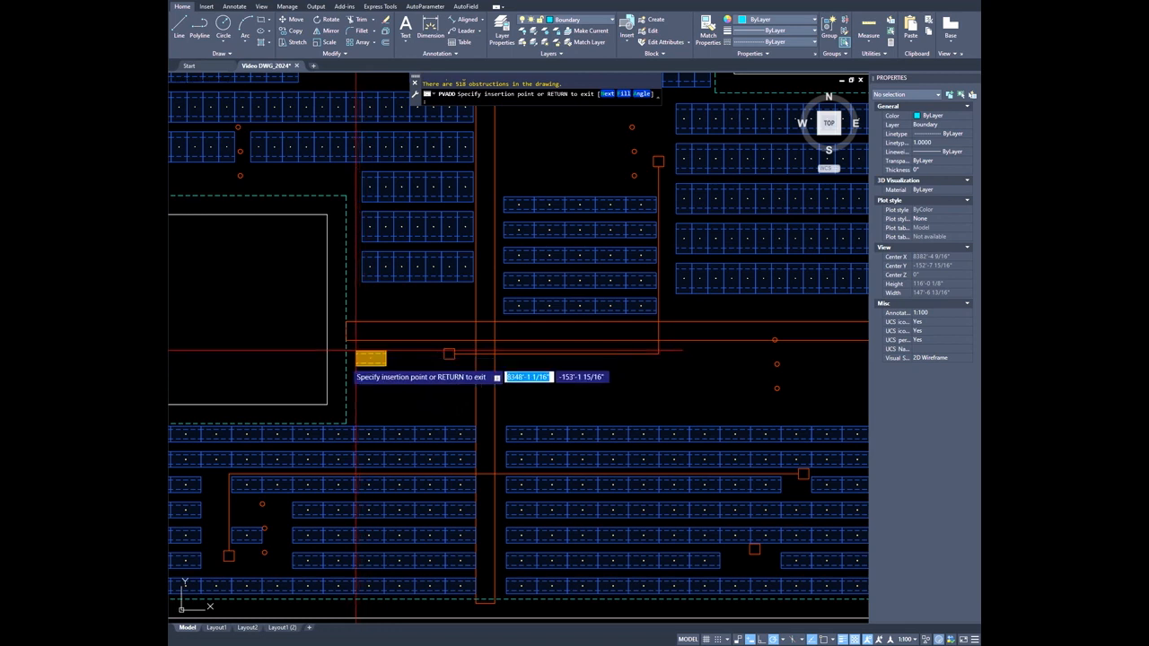
# - Place two adjacent landscape panels left of the vertical pathway and fill two rows of seven on its right, below the horizontal pathway, and exit PVADD
pyautogui.click(355, 424)
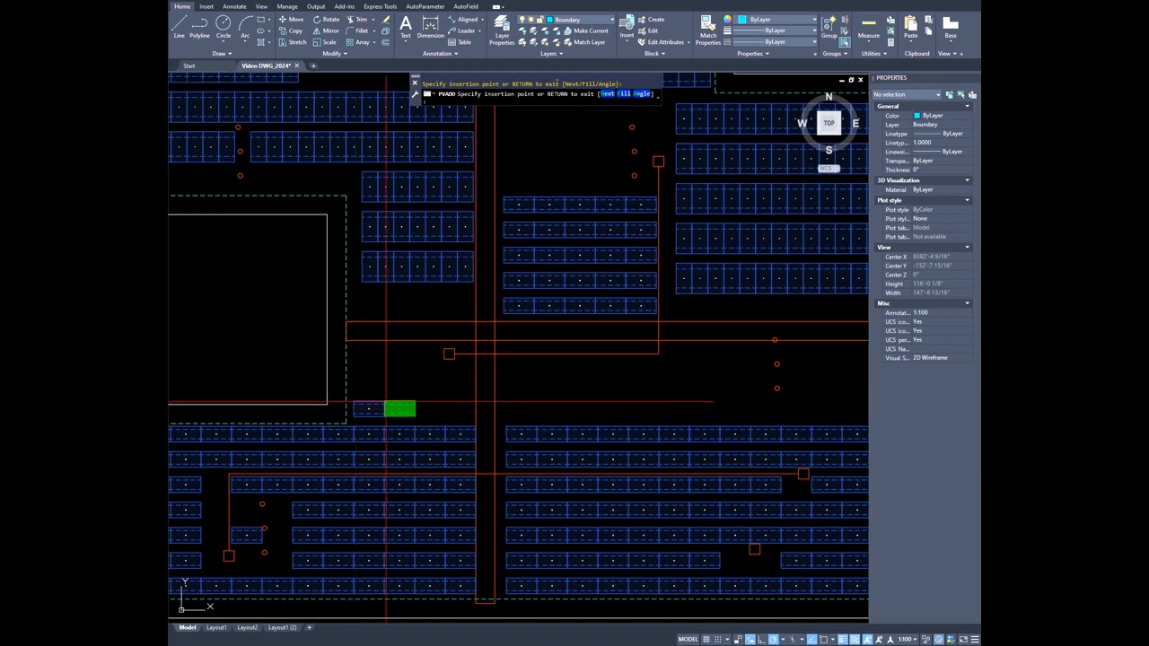
pyautogui.click(386, 402)
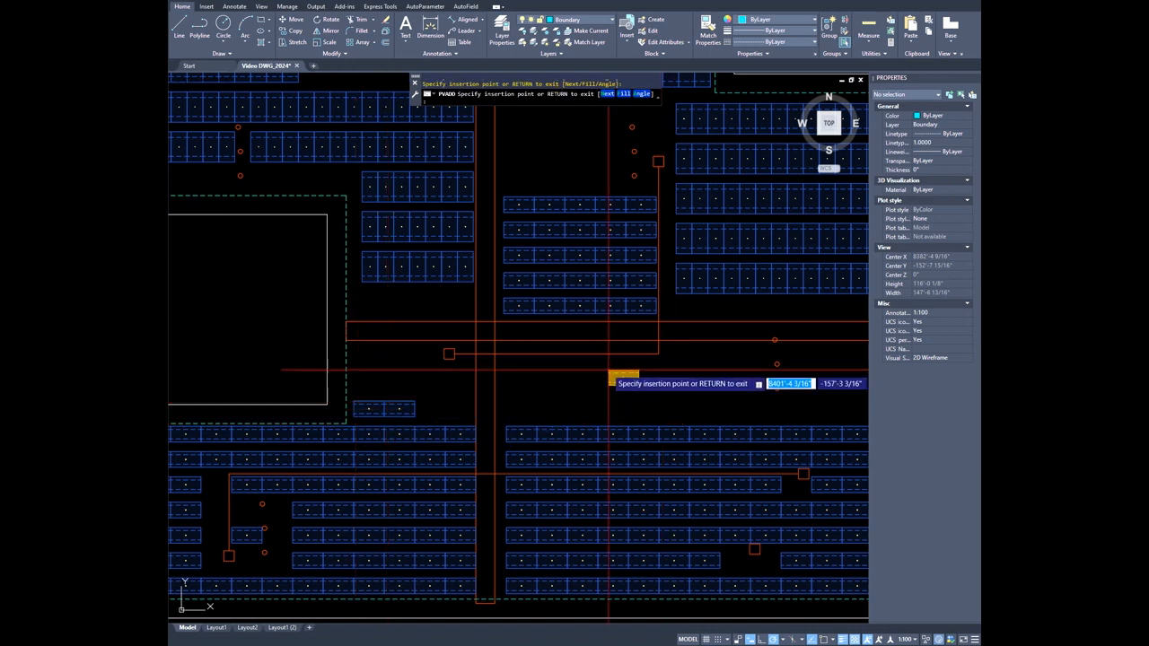
pyautogui.write('F')
pyautogui.press('Return')
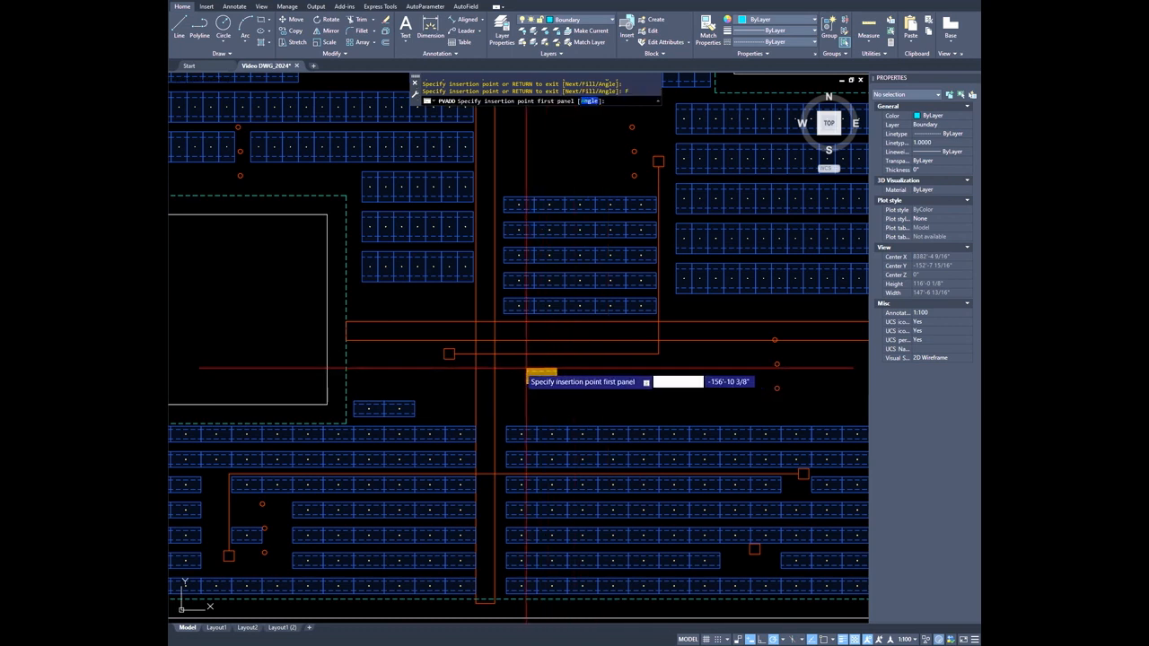
pyautogui.click(529, 373)
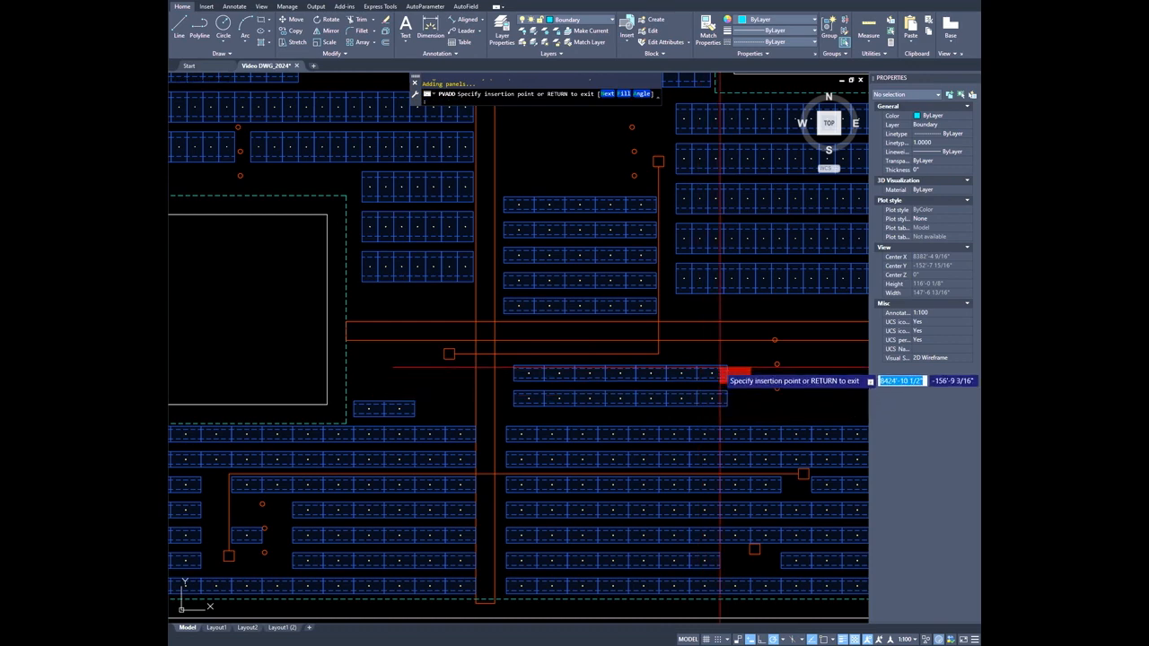
pyautogui.click(619, 364)
pyautogui.press('Escape')
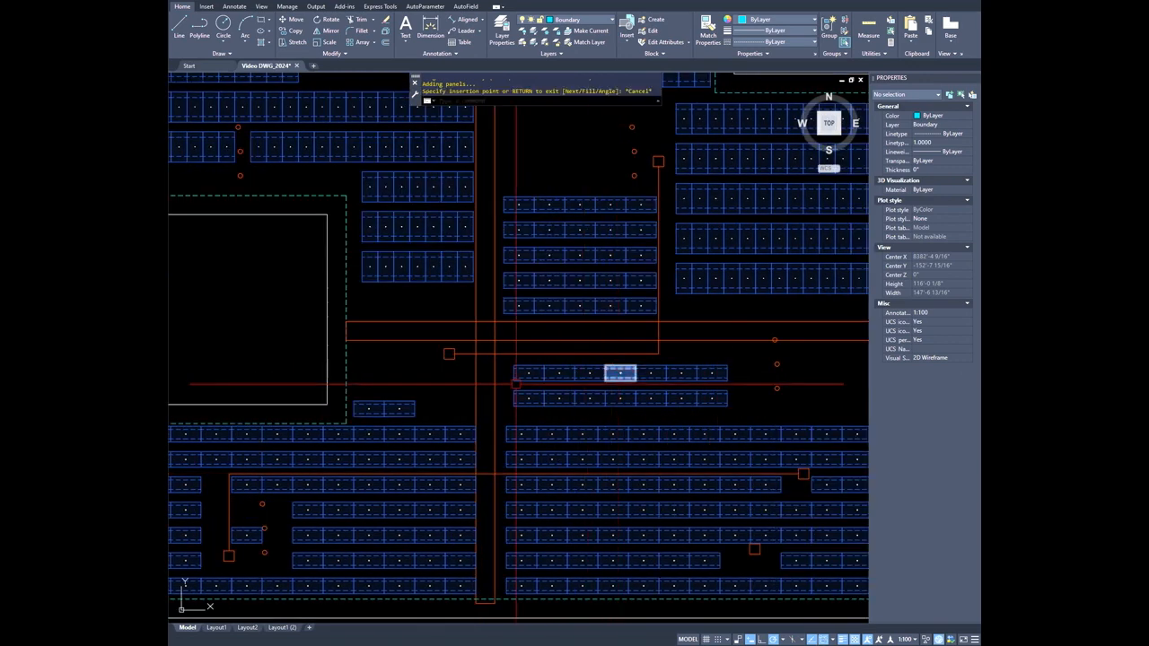
# - Start PVADD for the neighbouring small commercial roof with separate boundaries, using its landscape and portrait sample panels
pyautogui.scroll(-5, 529, 382)
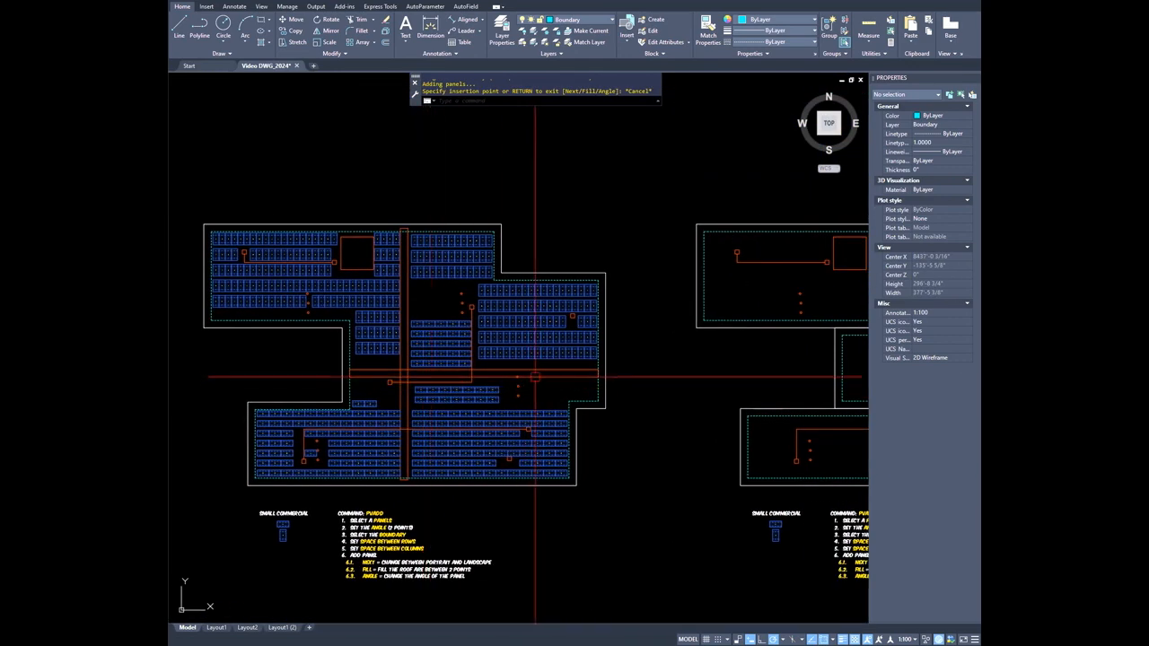
pyautogui.moveTo(757, 385); pyautogui.dragTo(418, 384, button='middle')
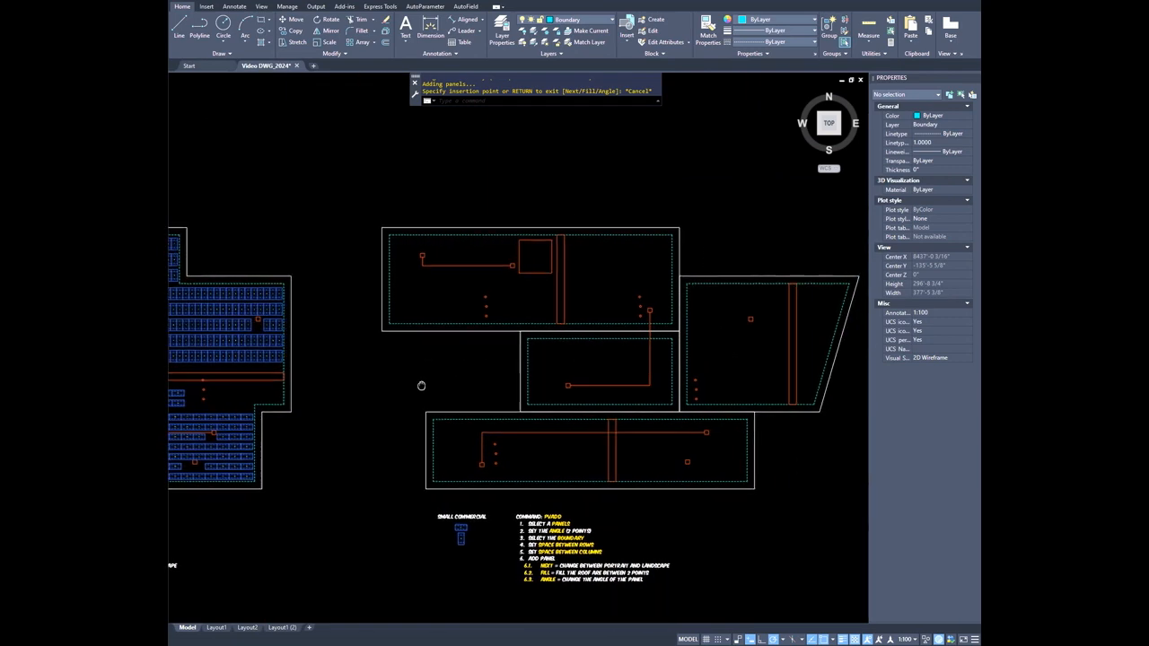
pyautogui.scroll(3, 334, 354)
pyautogui.moveTo(334, 354)
pyautogui.mouseDown(button='middle')
pyautogui.moveTo(342, 380)
pyautogui.moveTo(385, 323)
pyautogui.mouseUp(button='middle')
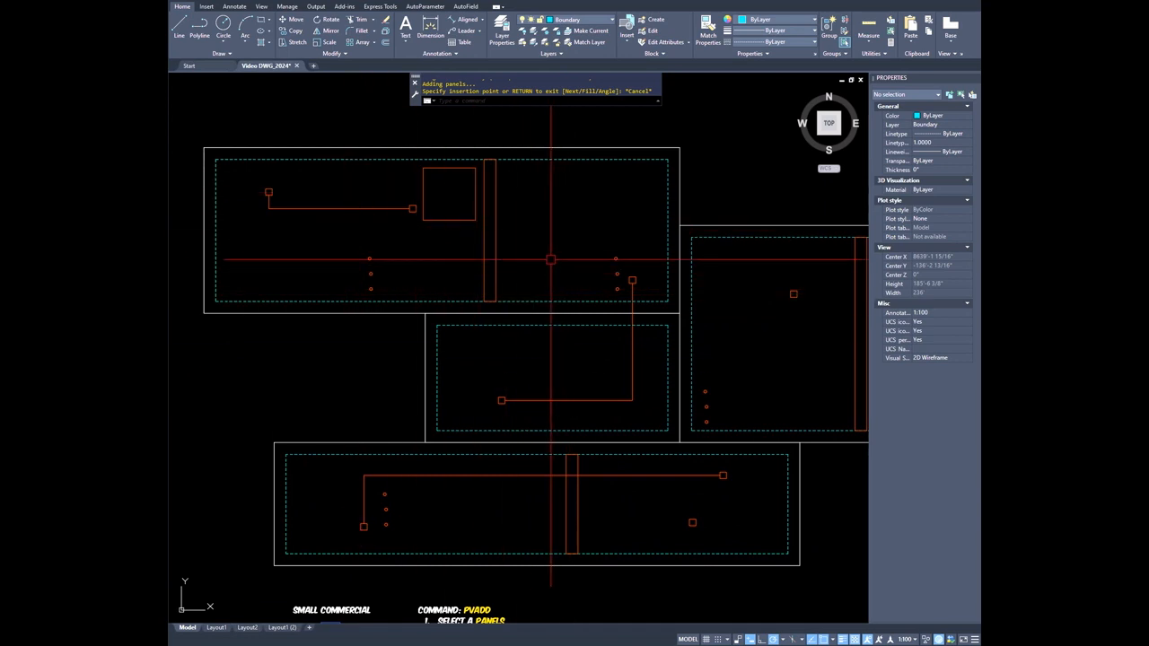
pyautogui.press('Escape')
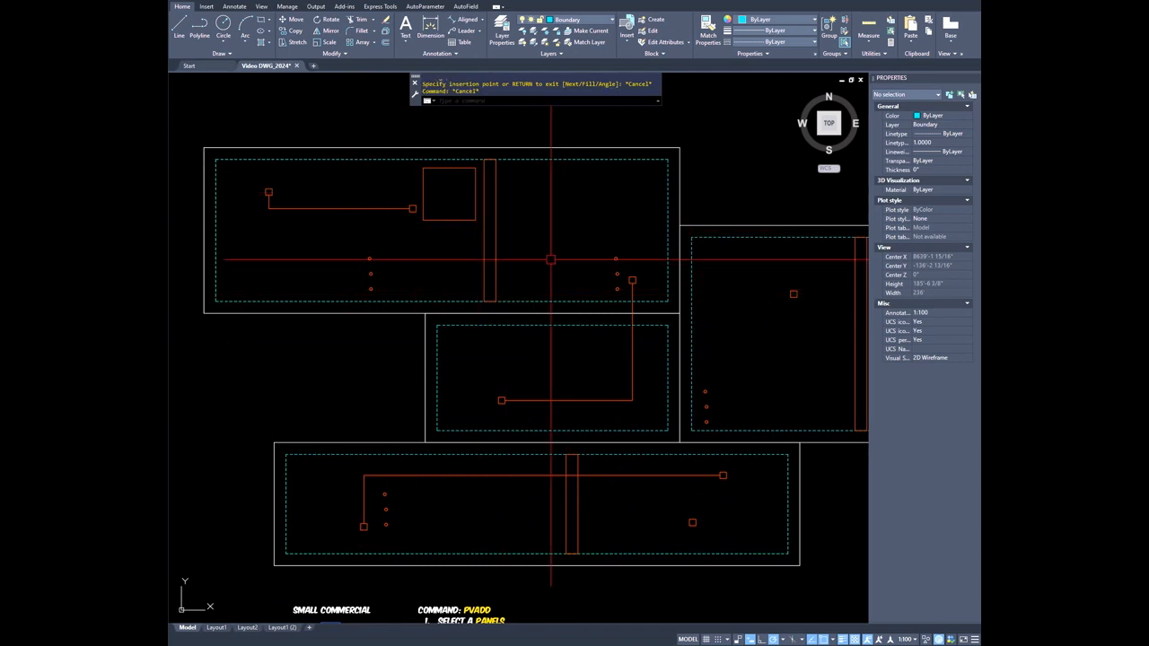
pyautogui.write('PV')
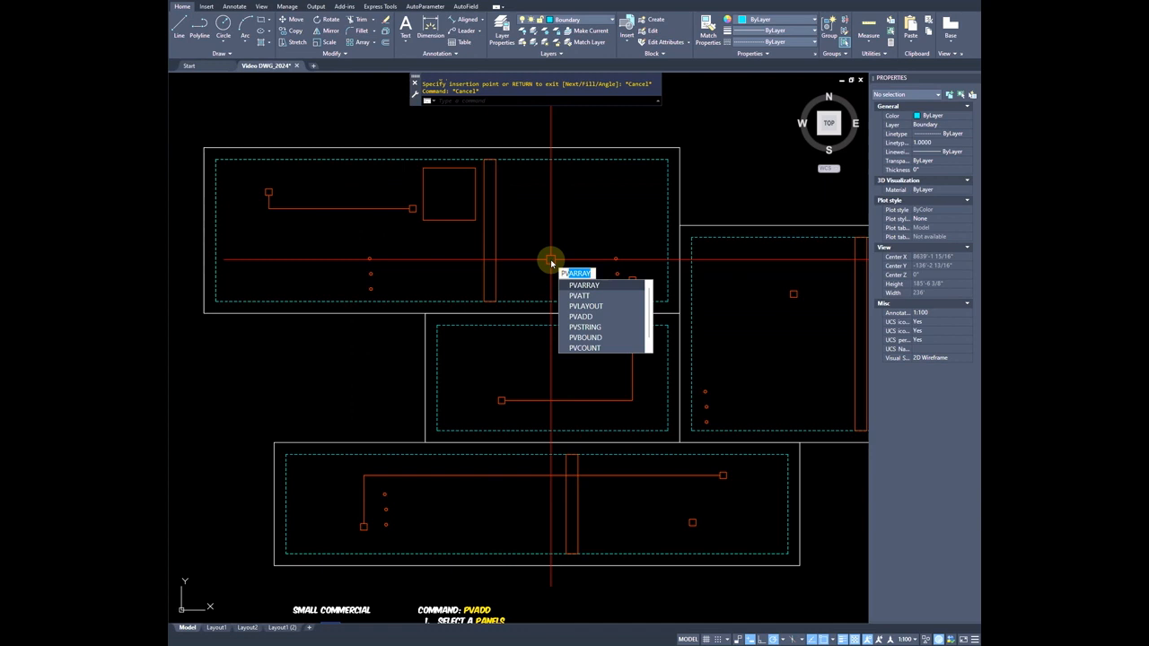
pyautogui.write('ADD')
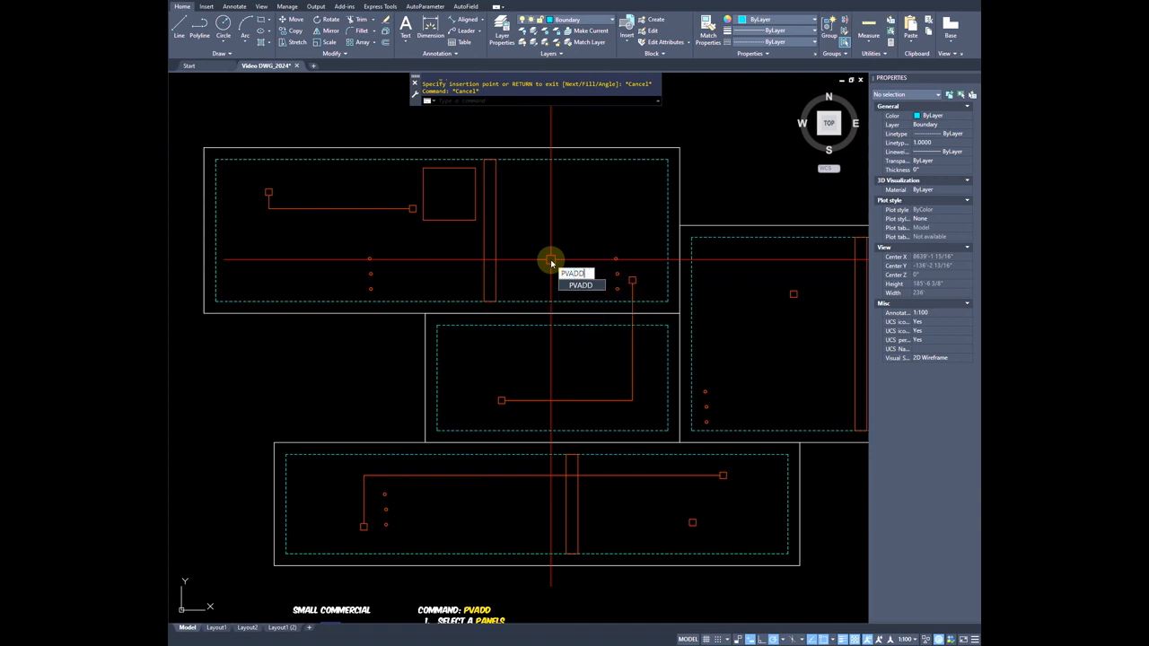
pyautogui.press('Return')
pyautogui.scroll(4, 506, 346)
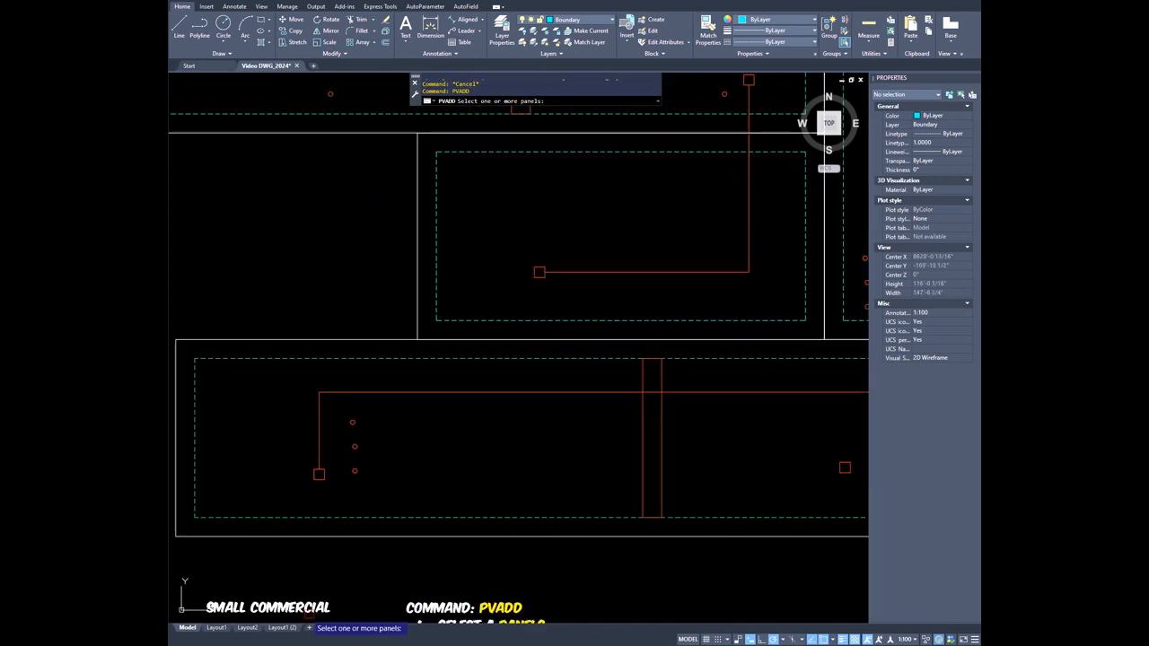
pyautogui.scroll(-4, 308, 551)
pyautogui.moveTo(302, 559); pyautogui.dragTo(303, 510, button='middle')
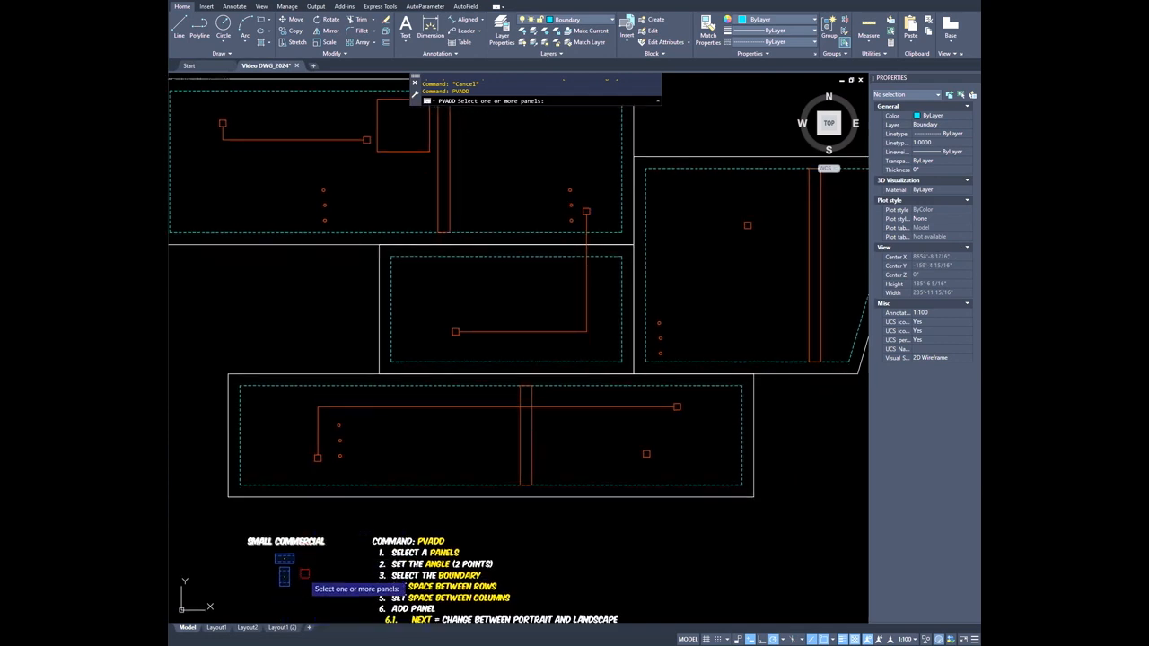
pyautogui.click(290, 574)
pyautogui.click(295, 556)
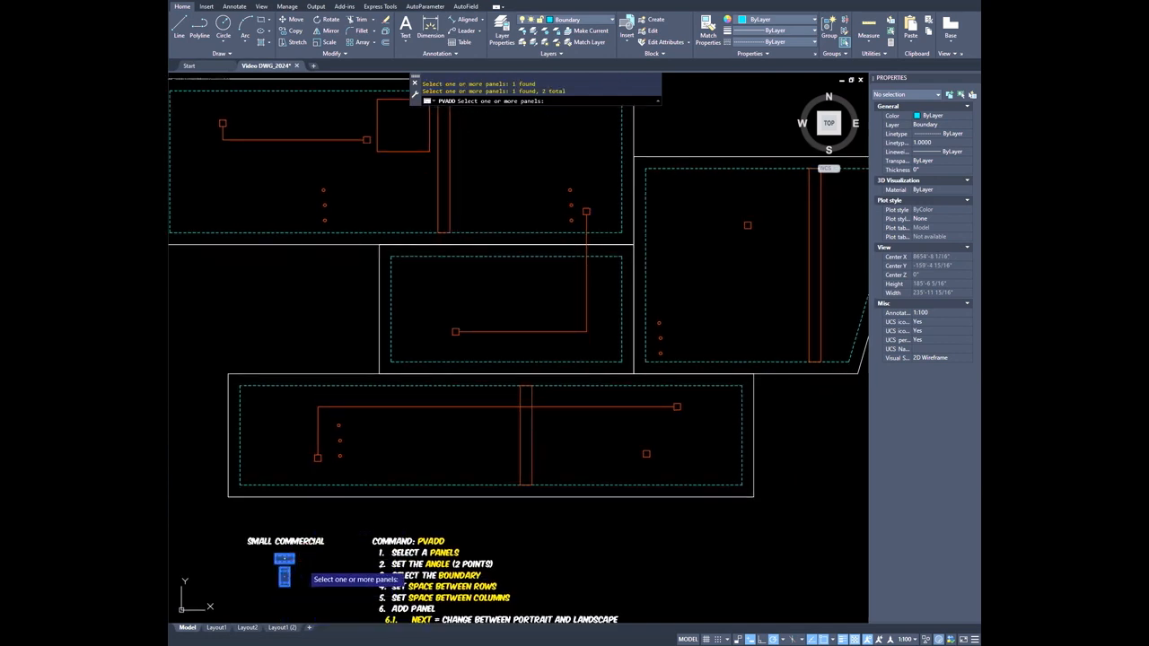
pyautogui.press('Return')
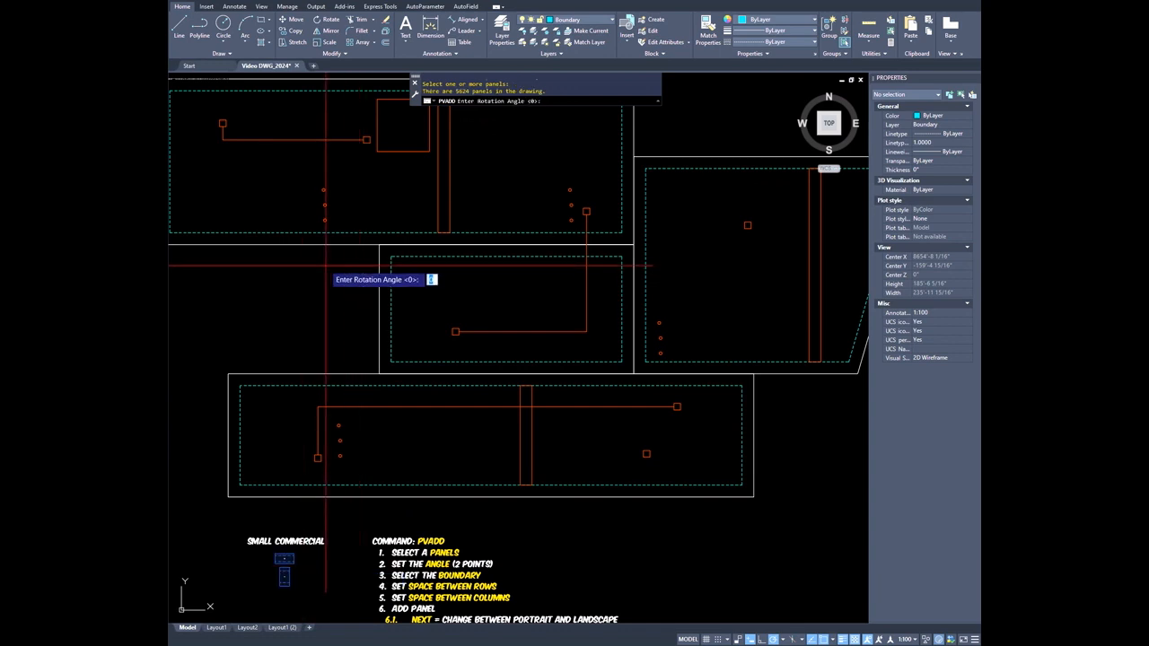
# - Set rotation angle 0, the upper-left roof section's setback as boundary, row spacing 18 and column spacing 1/4"
pyautogui.moveTo(290, 279); pyautogui.dragTo(326, 317, button='middle')
pyautogui.press('Return')
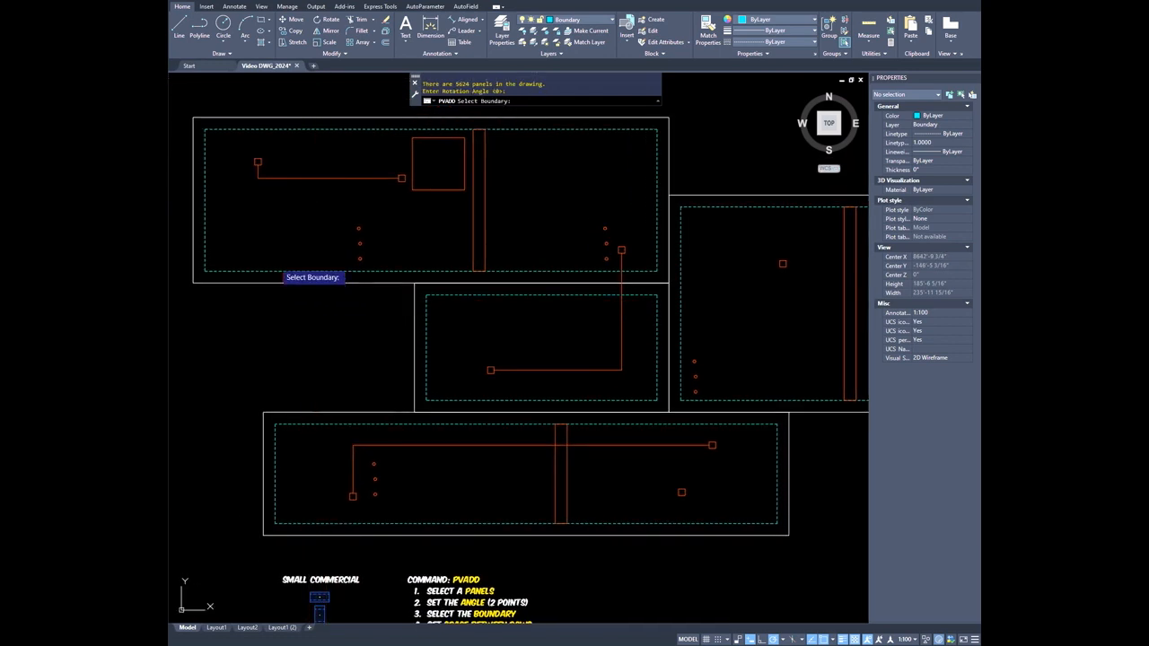
pyautogui.click(269, 270)
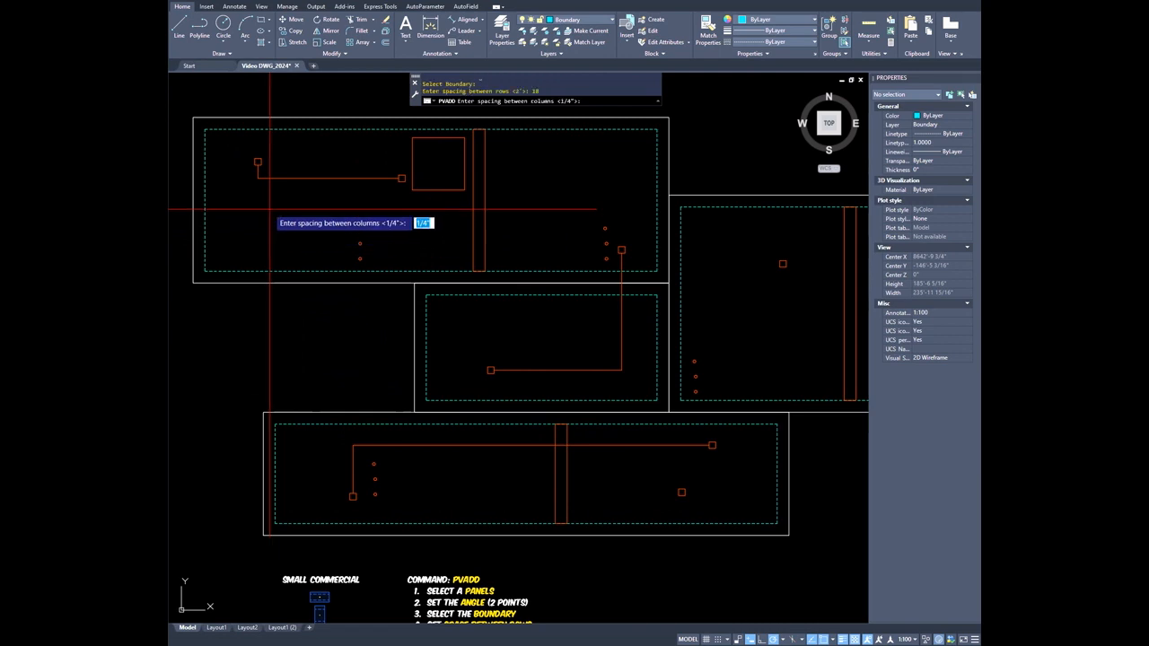
pyautogui.press('Return')
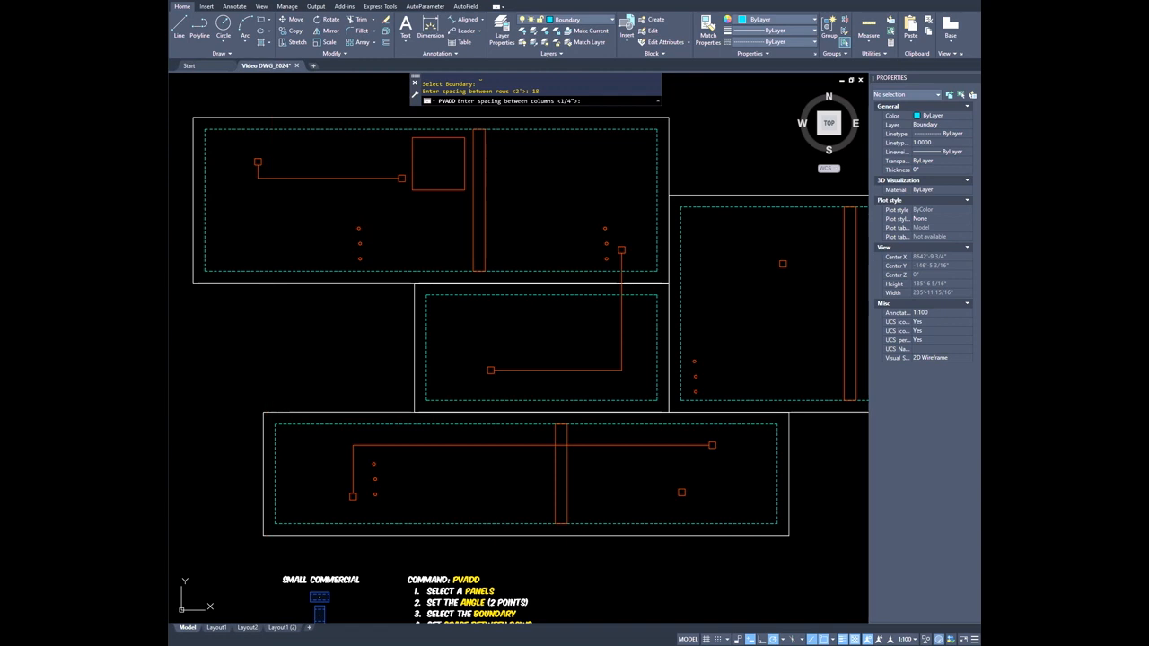
pyautogui.press('Return')
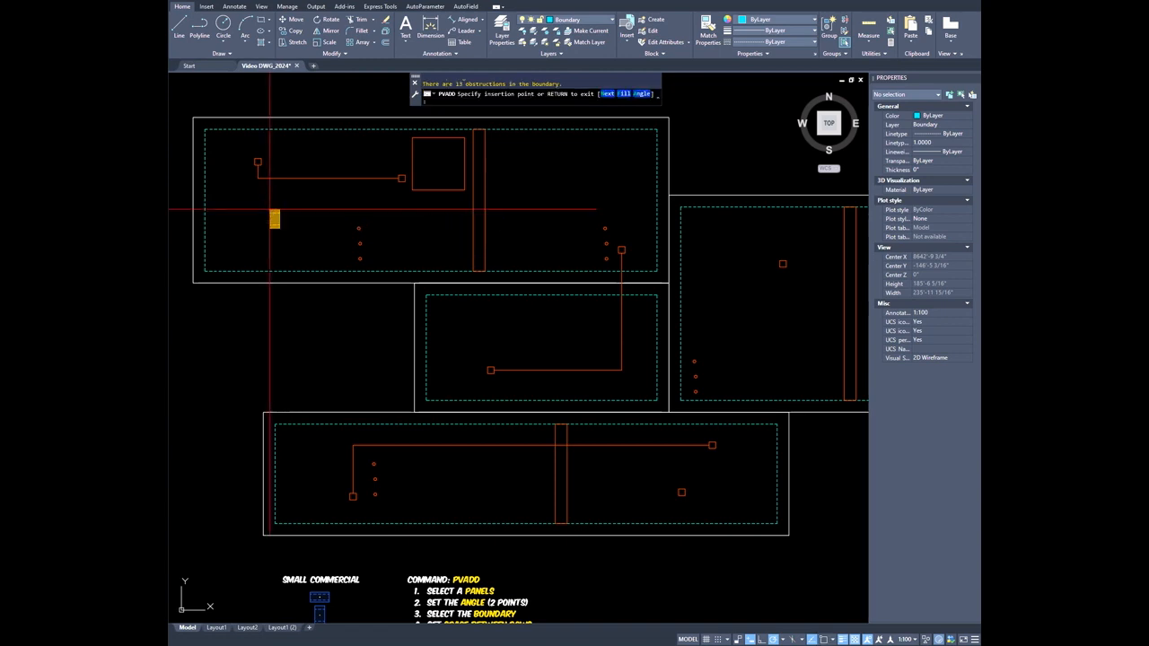
# - Fill the upper-left roof section with six rows of portrait panels from its upper-left setback corner to the right setback
pyautogui.write('F')
pyautogui.press('Return')
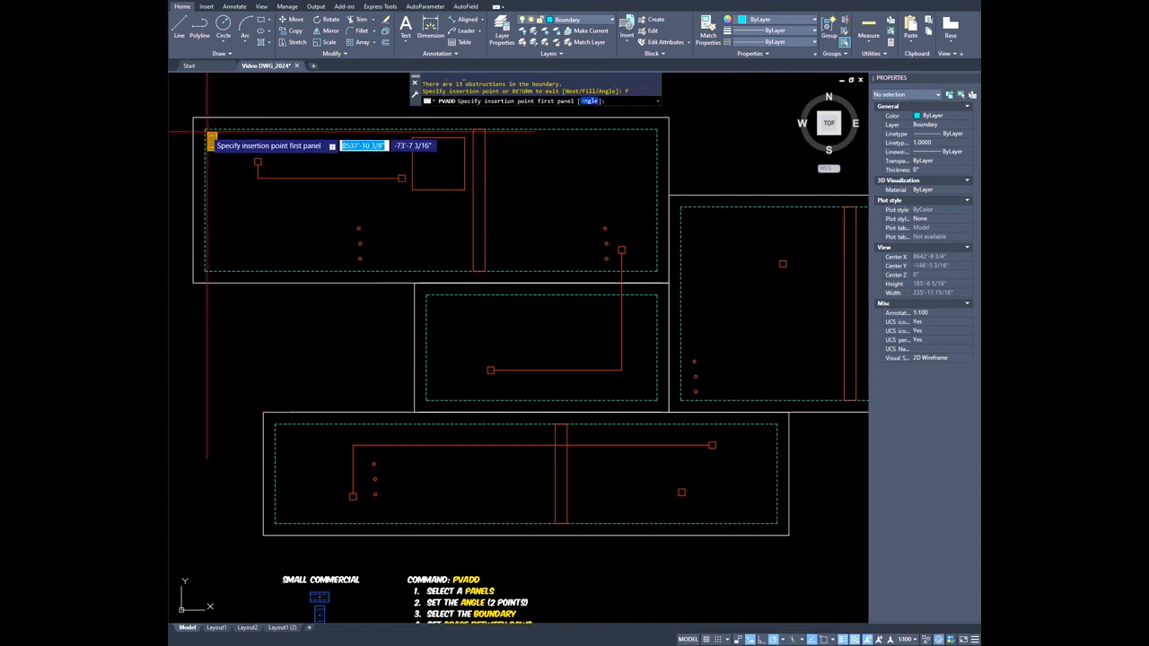
pyautogui.click(208, 133)
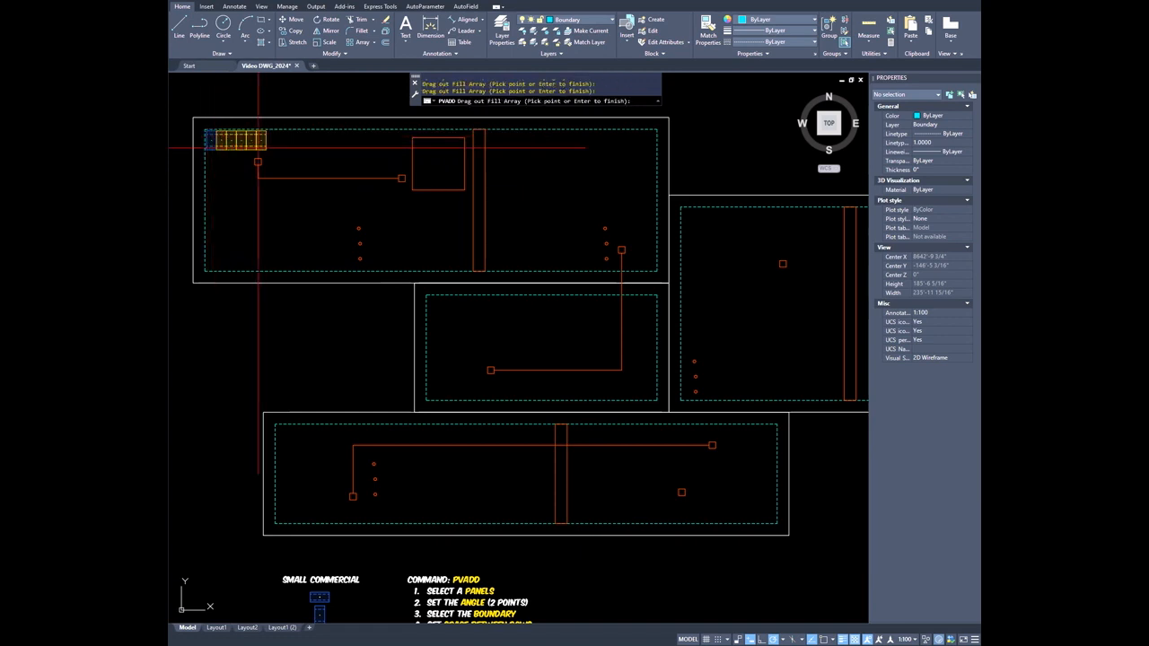
pyautogui.click(358, 183)
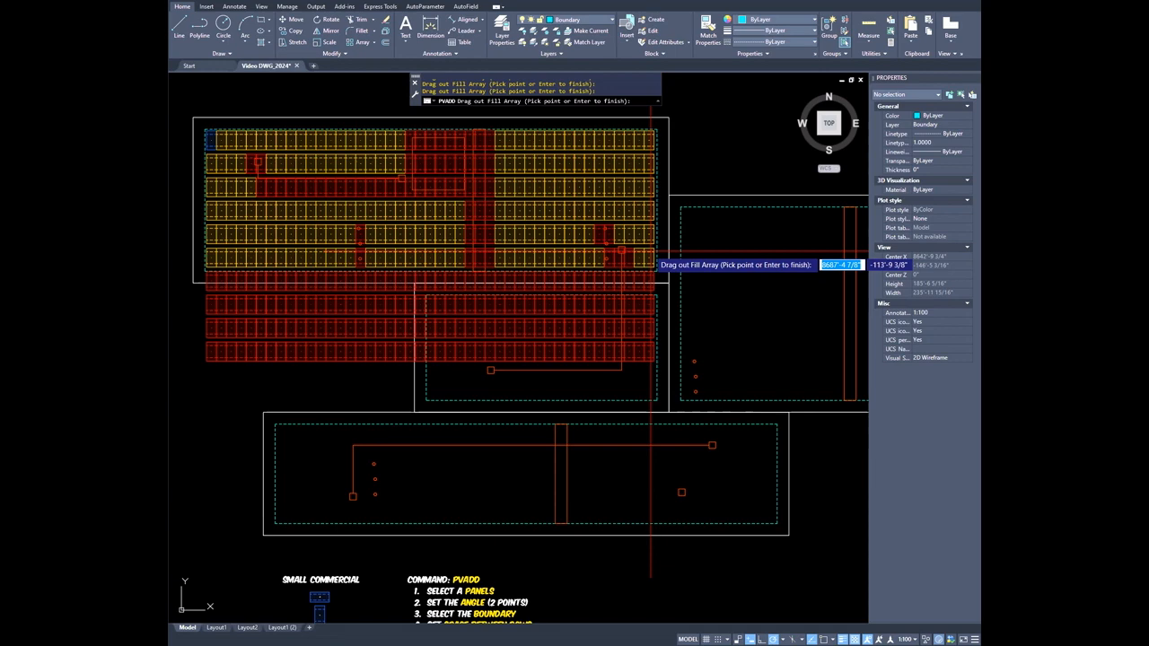
pyautogui.click(651, 254)
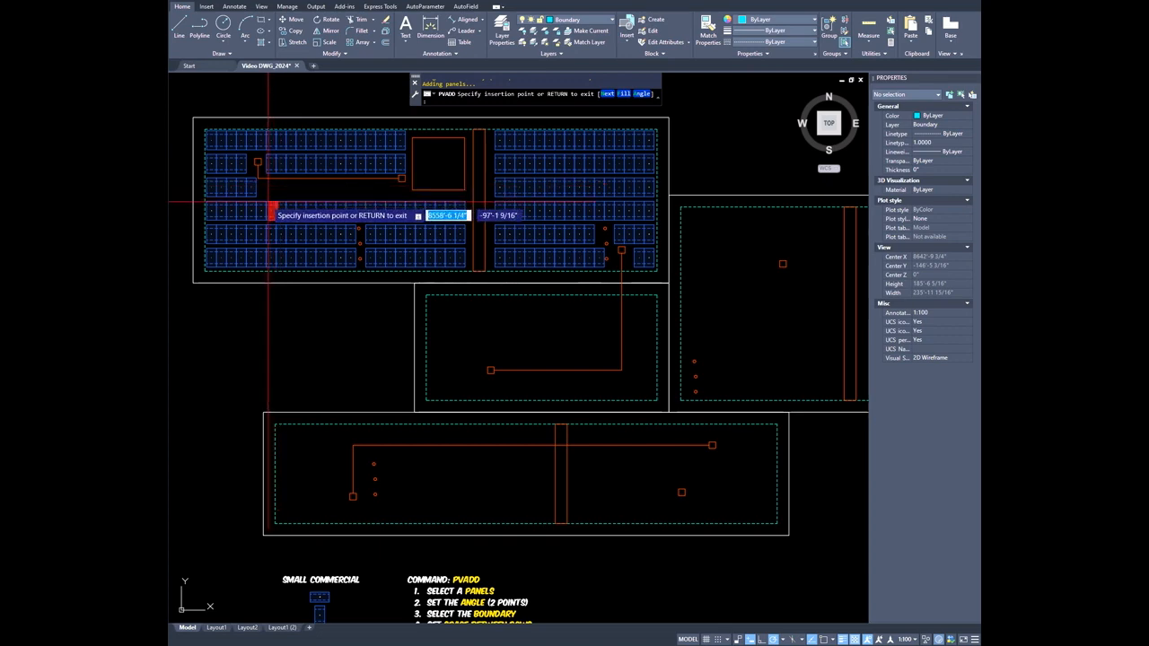
# - Switch to the landscape panel with Next and Fill one row of seven in the gap beneath the upper-left roof section's horizontal obstruction line
pyautogui.scroll(8, 267, 205)
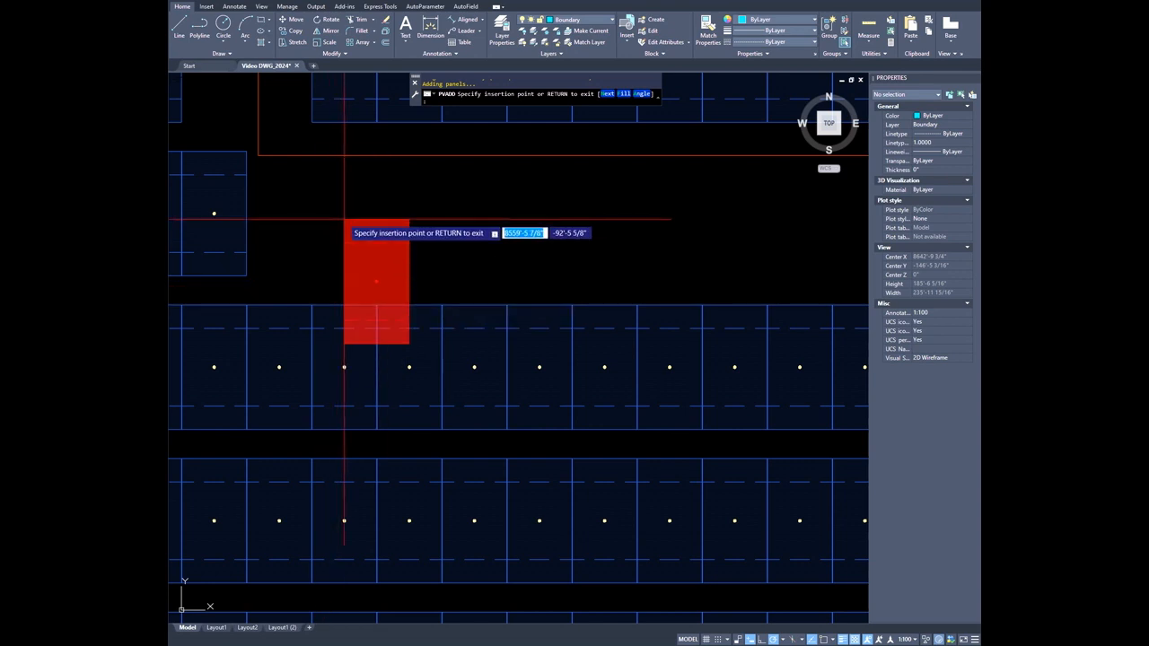
pyautogui.scroll(-5, 344, 219)
pyautogui.write('N')
pyautogui.press('Return')
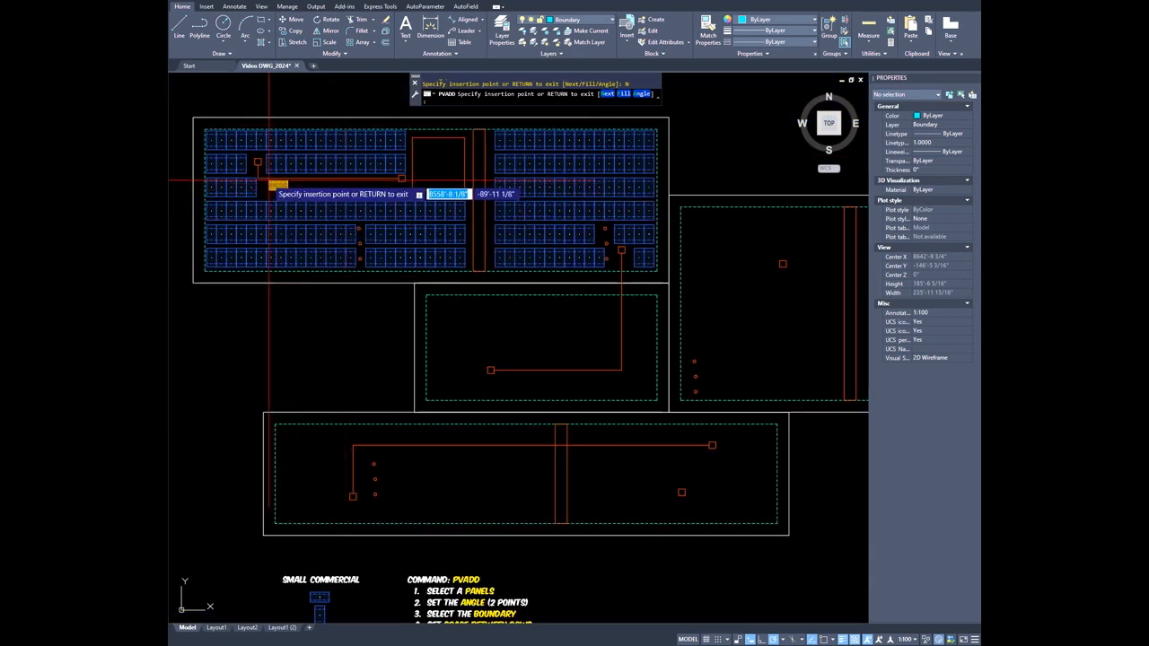
pyautogui.scroll(2, 267, 184)
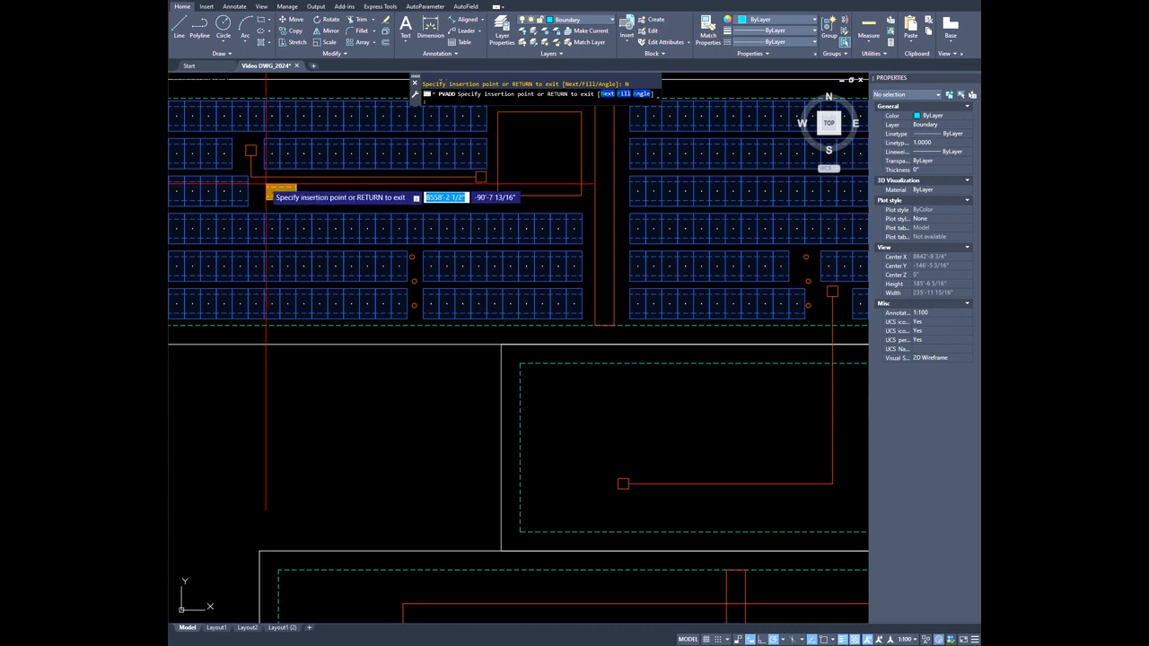
pyautogui.write('F')
pyautogui.press('Return')
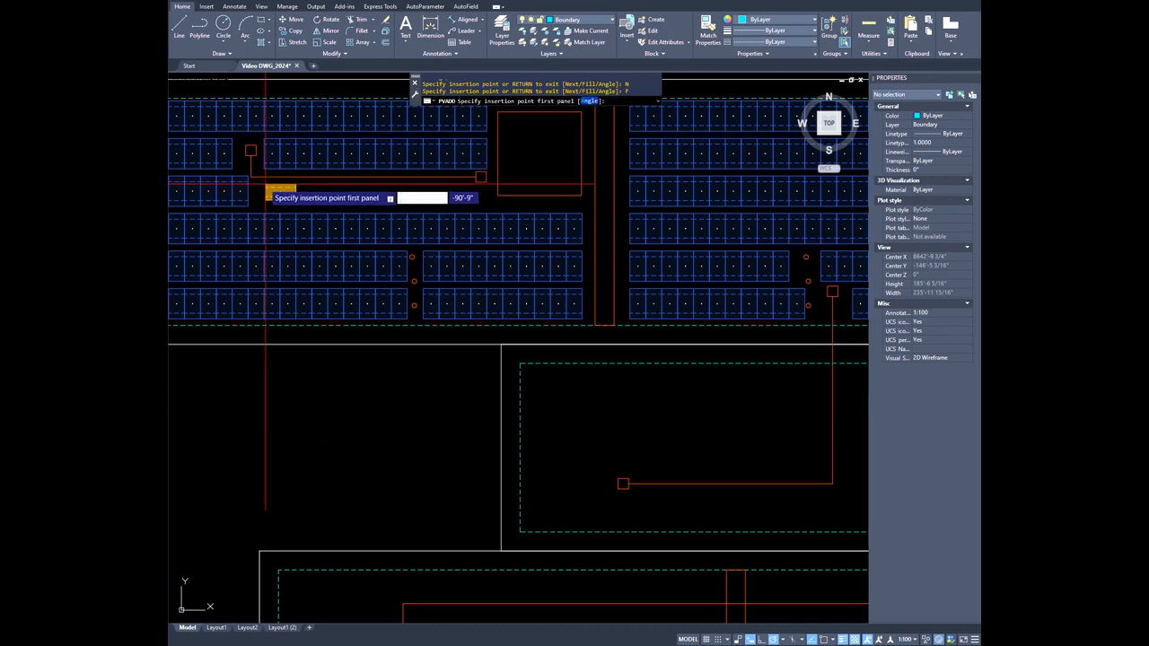
pyautogui.click(265, 192)
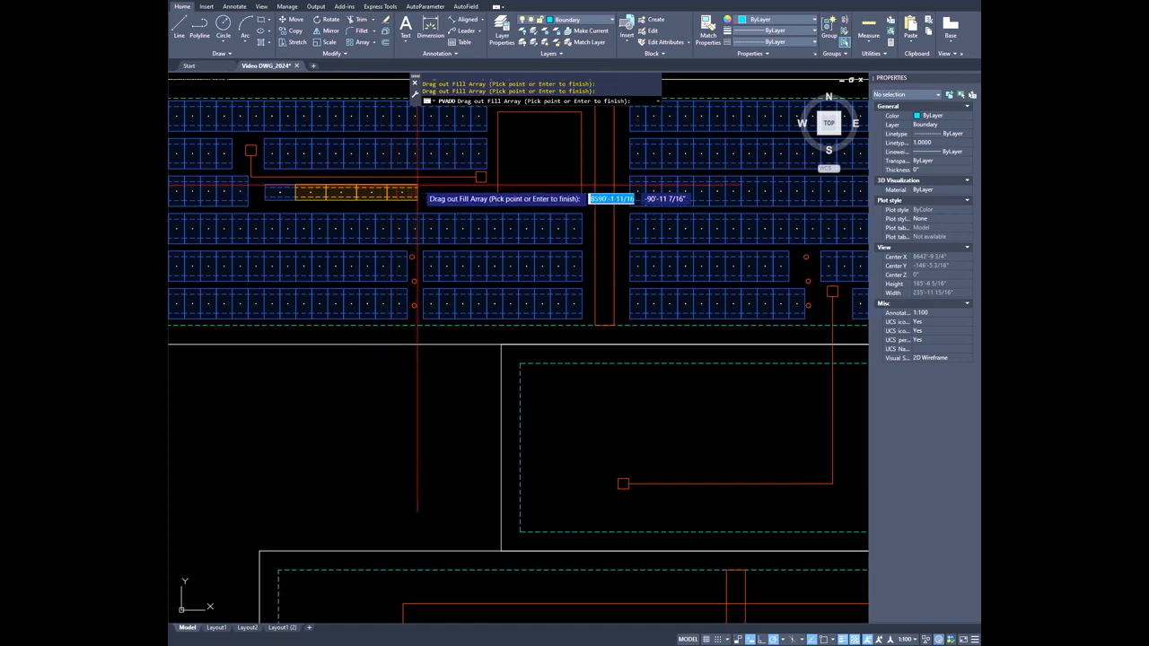
pyautogui.click(481, 191)
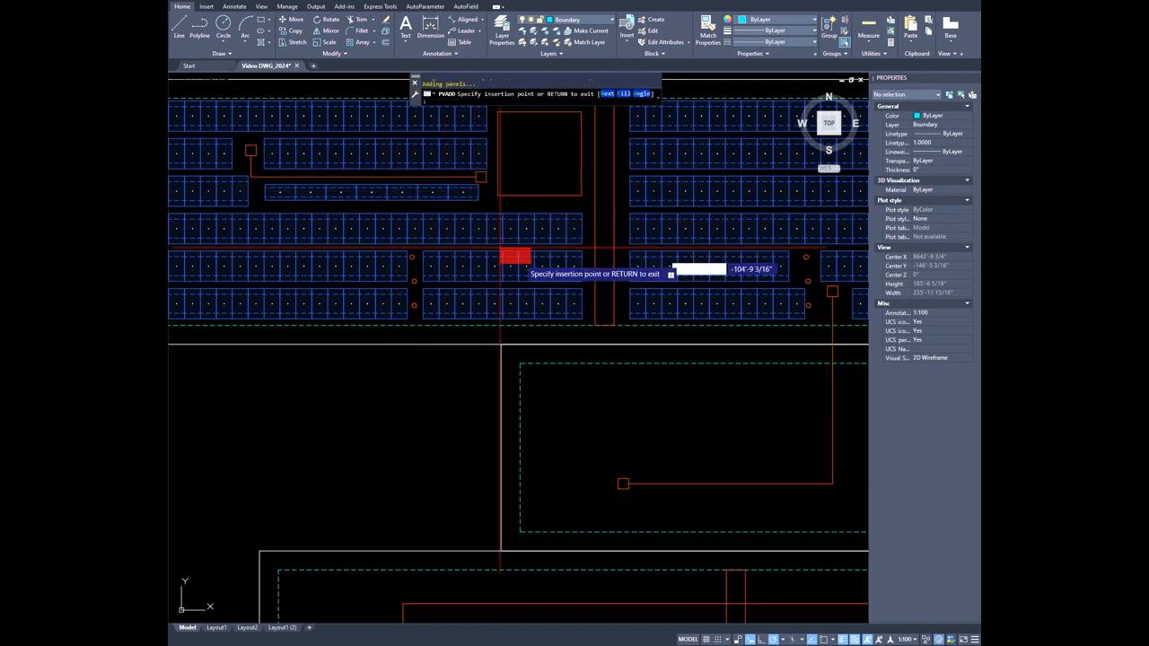
pyautogui.scroll(-3, 359, 314)
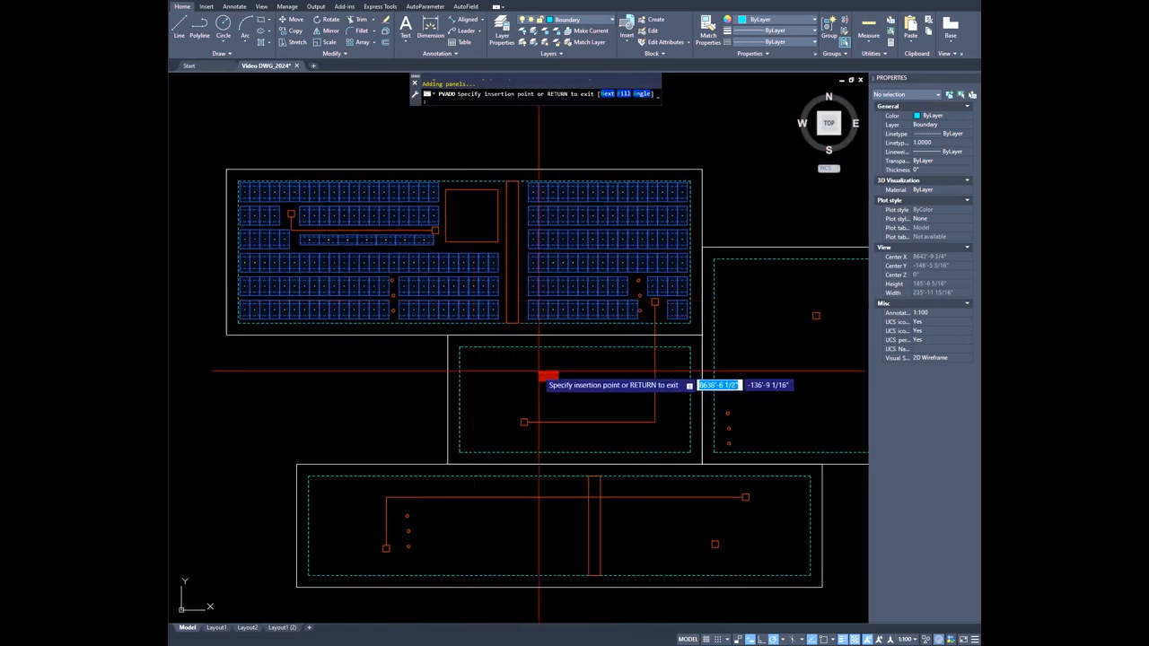
pyautogui.moveTo(539, 380)
pyautogui.mouseDown(button='middle')
pyautogui.moveTo(508, 374)
pyautogui.moveTo(436, 317)
pyautogui.mouseUp(button='middle')
pyautogui.scroll(3, 476, 366)
pyautogui.scroll(-3, 474, 365)
# - Restart PVADD for the middle roof section with a portrait panel, rotation angle 0, its setback as boundary, row spacing 1'-6" and column spacing 1/4"
pyautogui.press('Return')
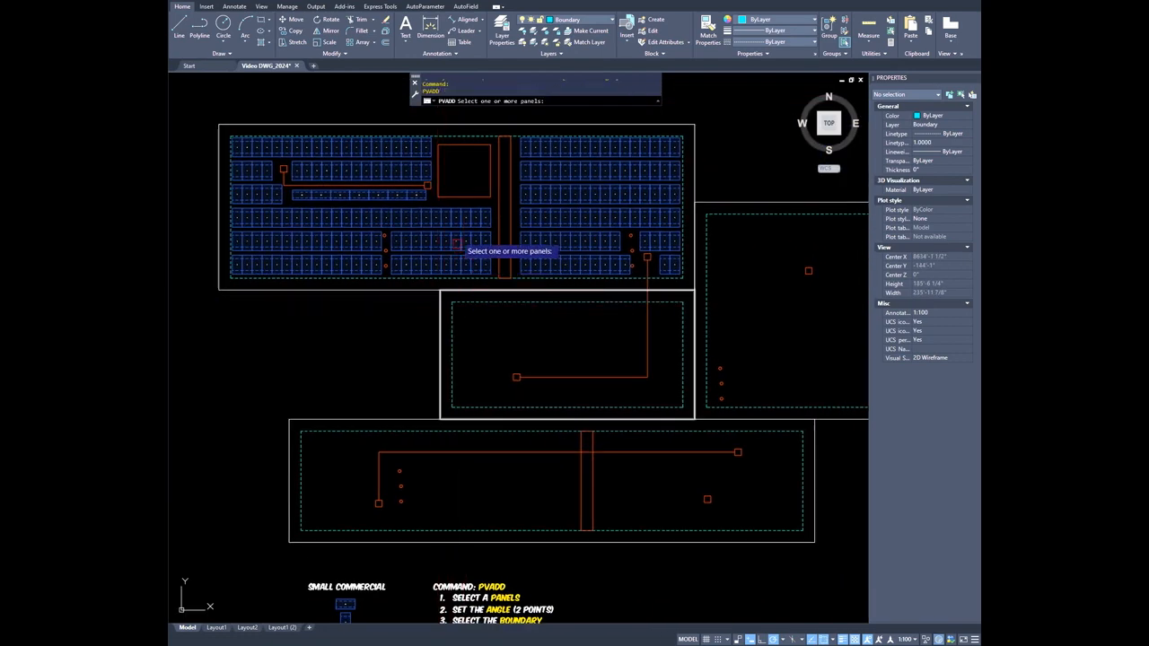
pyautogui.click(484, 218)
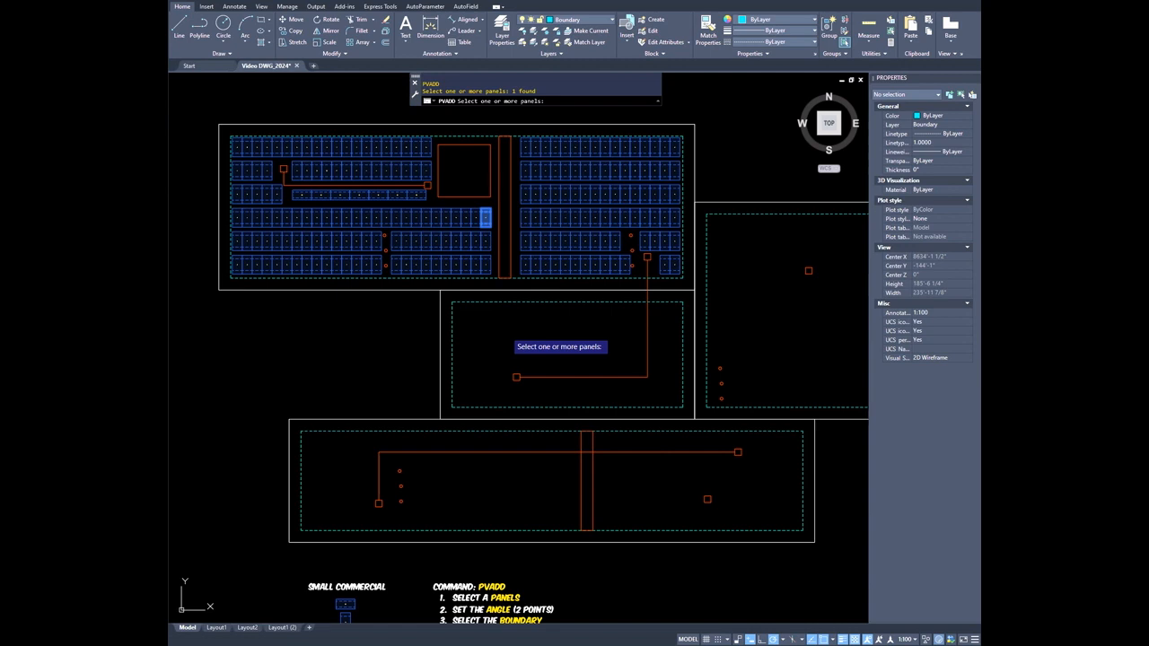
pyautogui.press('Return')
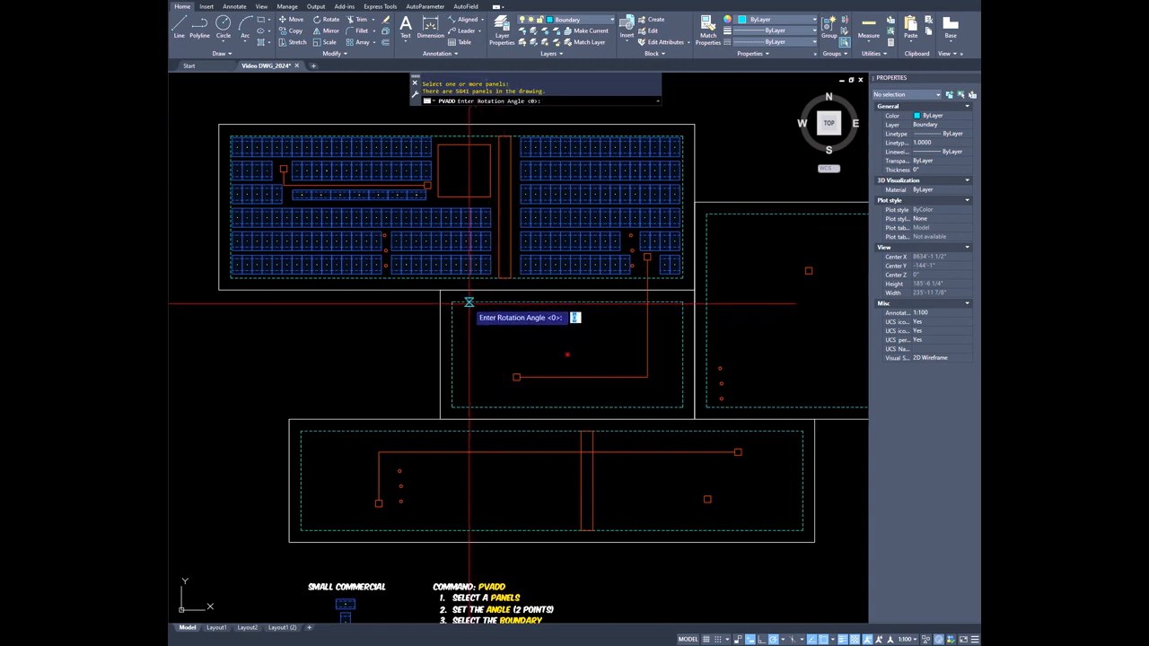
pyautogui.press('Return')
pyautogui.click(483, 302)
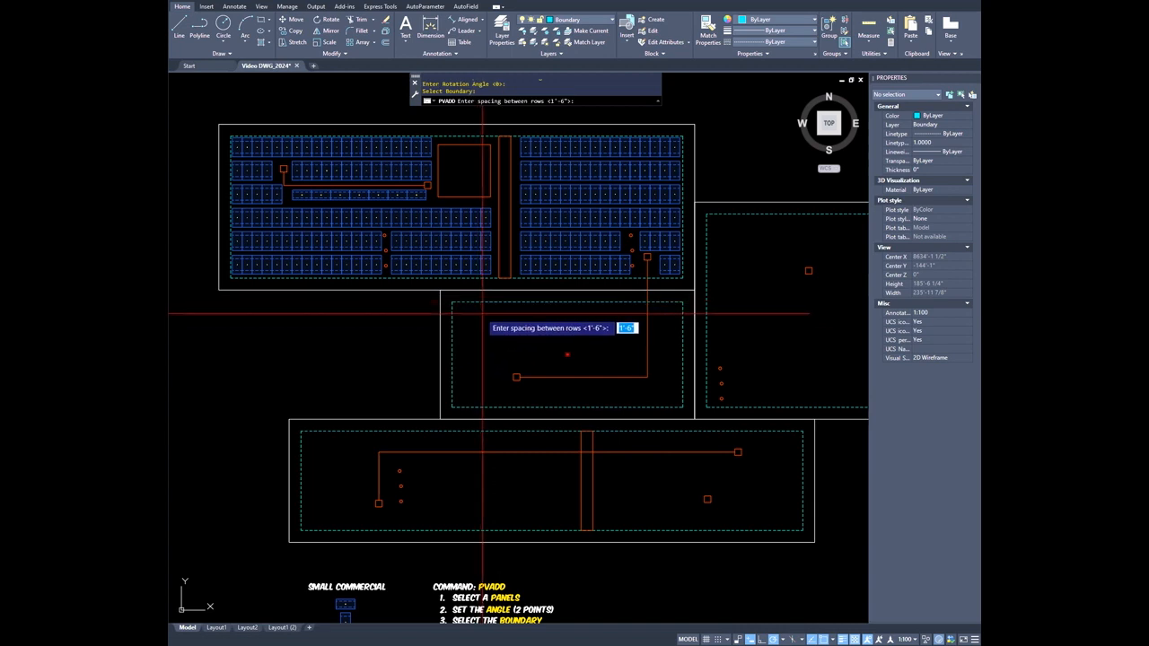
pyautogui.moveTo(483, 314); pyautogui.dragTo(359, 304, button='middle')
pyautogui.press('Return')
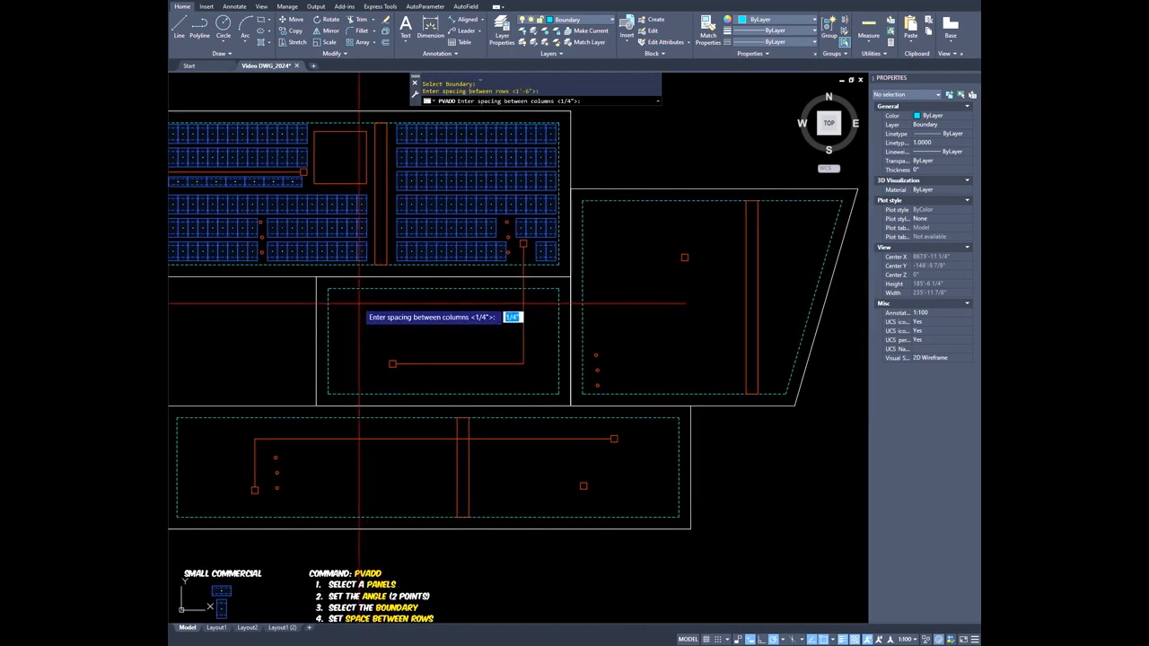
pyautogui.press('Return')
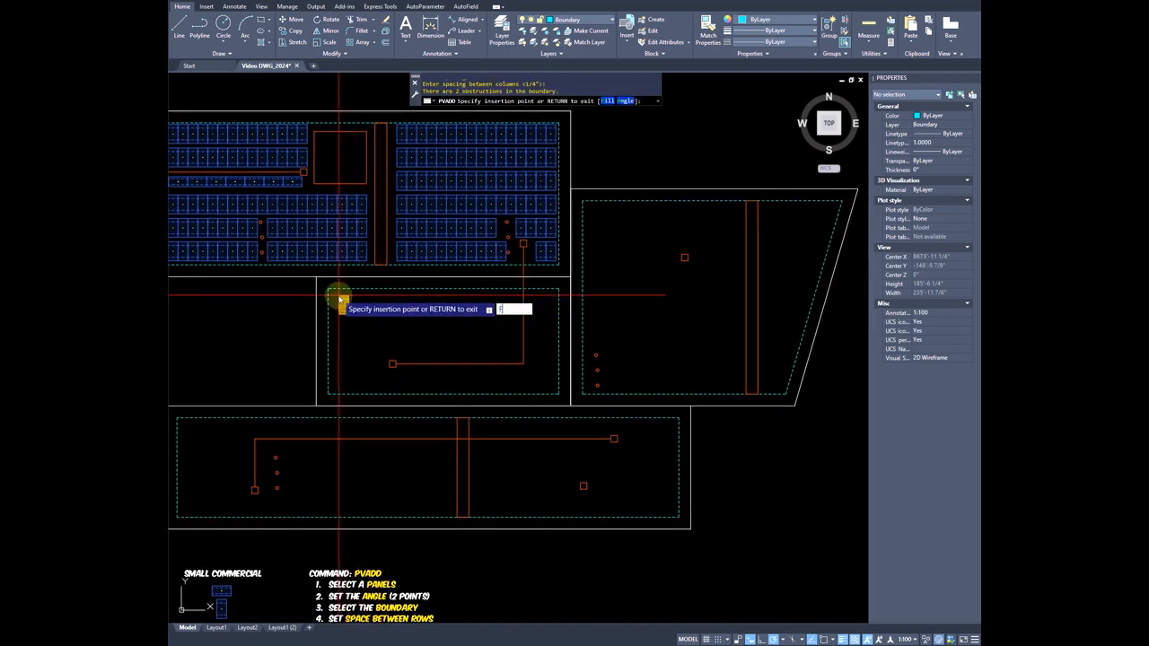
# - Fill the middle roof section with four rows of portrait panels from its upper-left setback corner to the lower-right, and exit PVADD
pyautogui.click(335, 299)
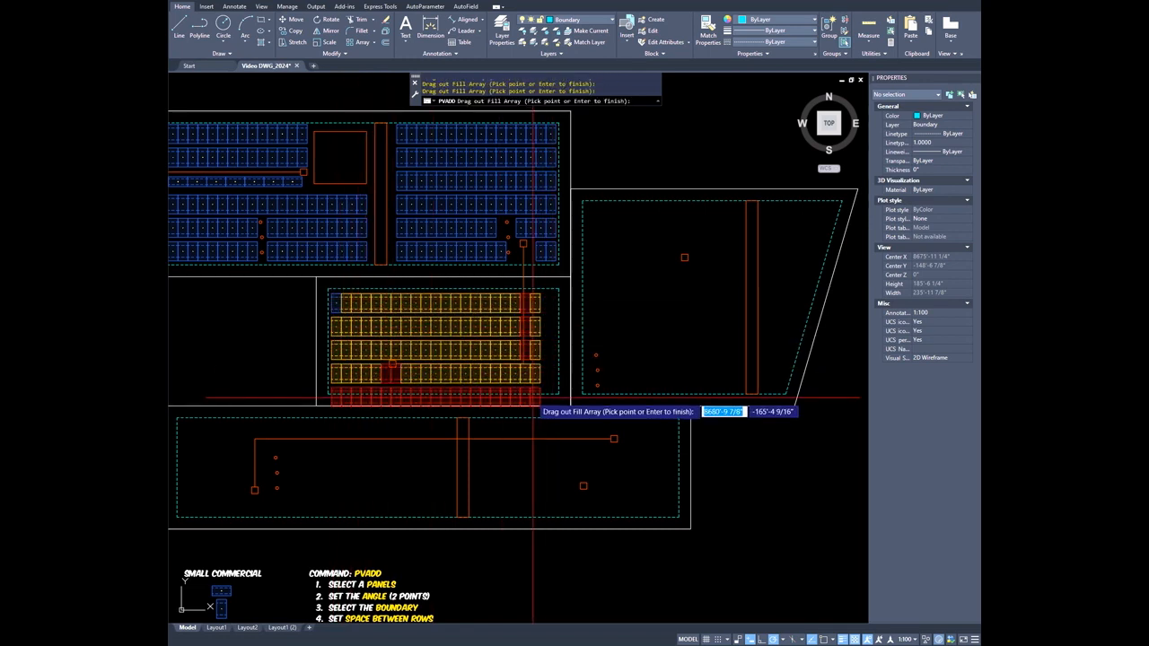
pyautogui.click(548, 390)
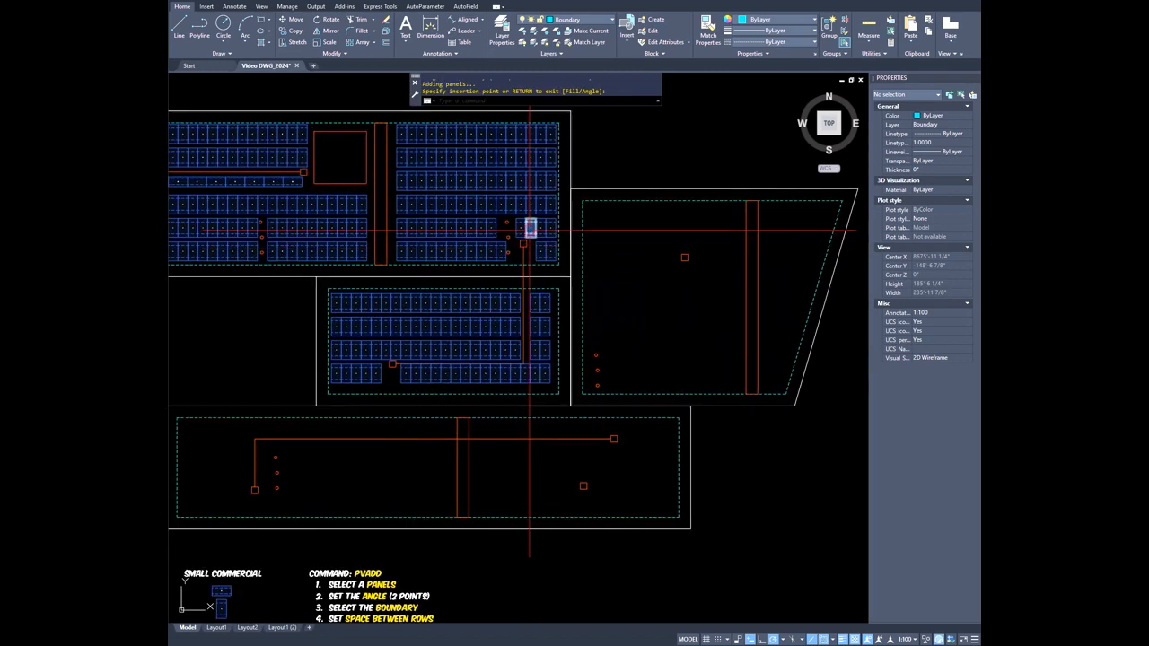
pyautogui.press('Return')
# - Start PVADD for the slanted right roof section with a portrait panel, rotation angle 0, its setback as boundary, and row and column spacing 0.25
pyautogui.press('Return')
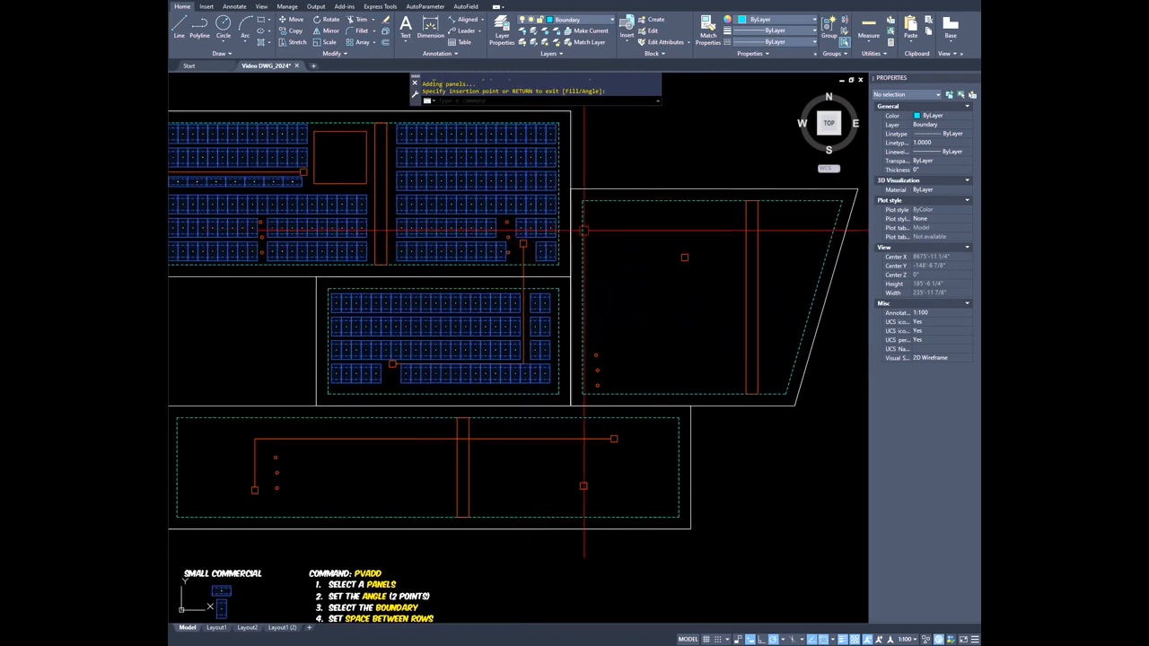
pyautogui.click(550, 228)
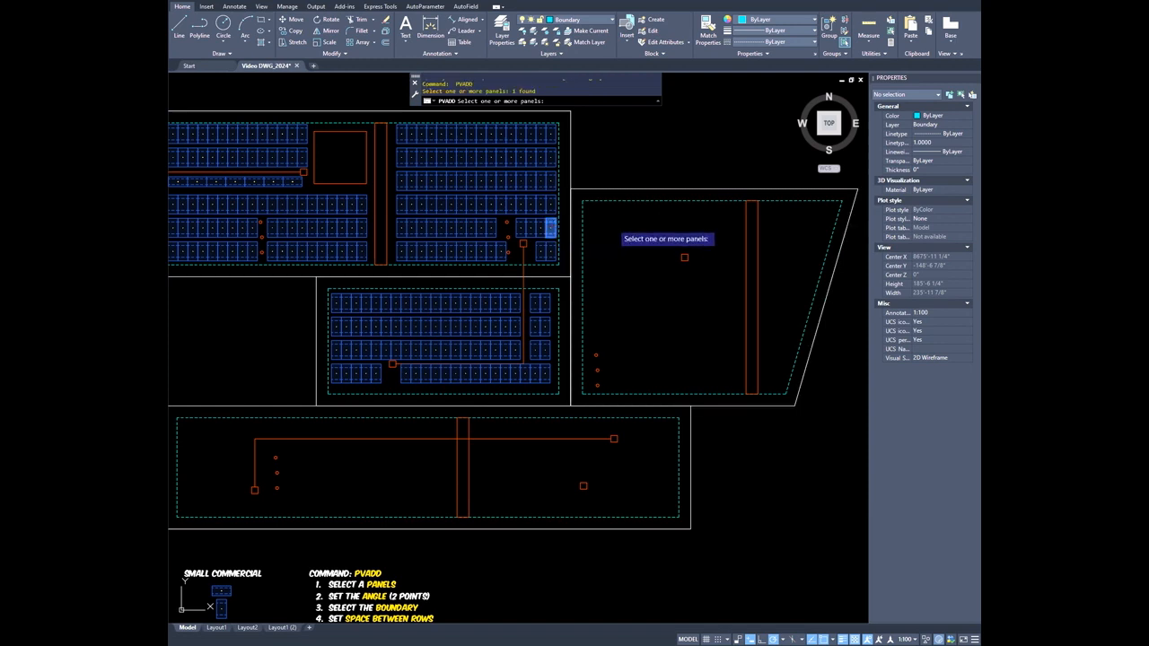
pyautogui.press('Return')
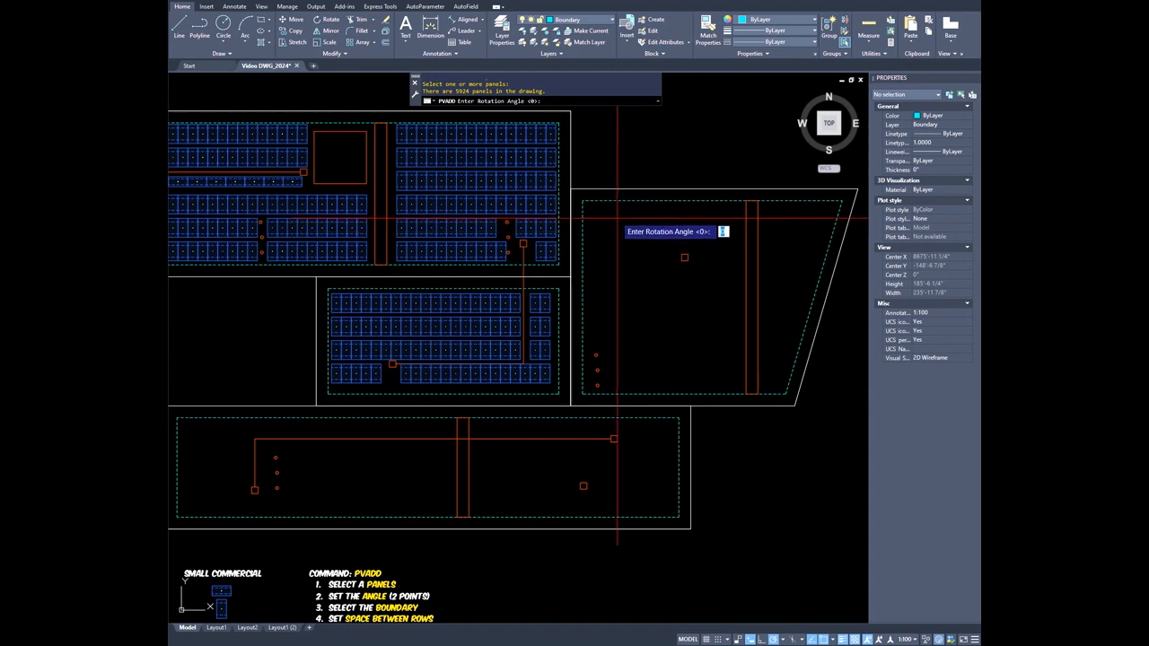
pyautogui.moveTo(617, 228); pyautogui.dragTo(567, 218, button='middle')
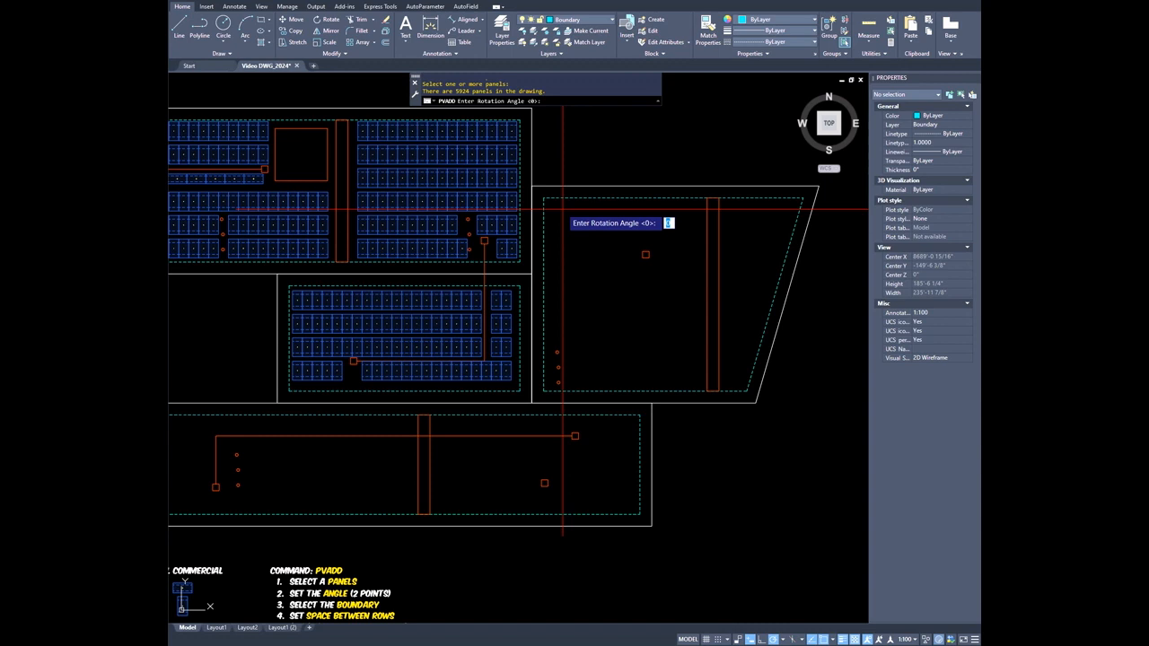
pyautogui.press('Return')
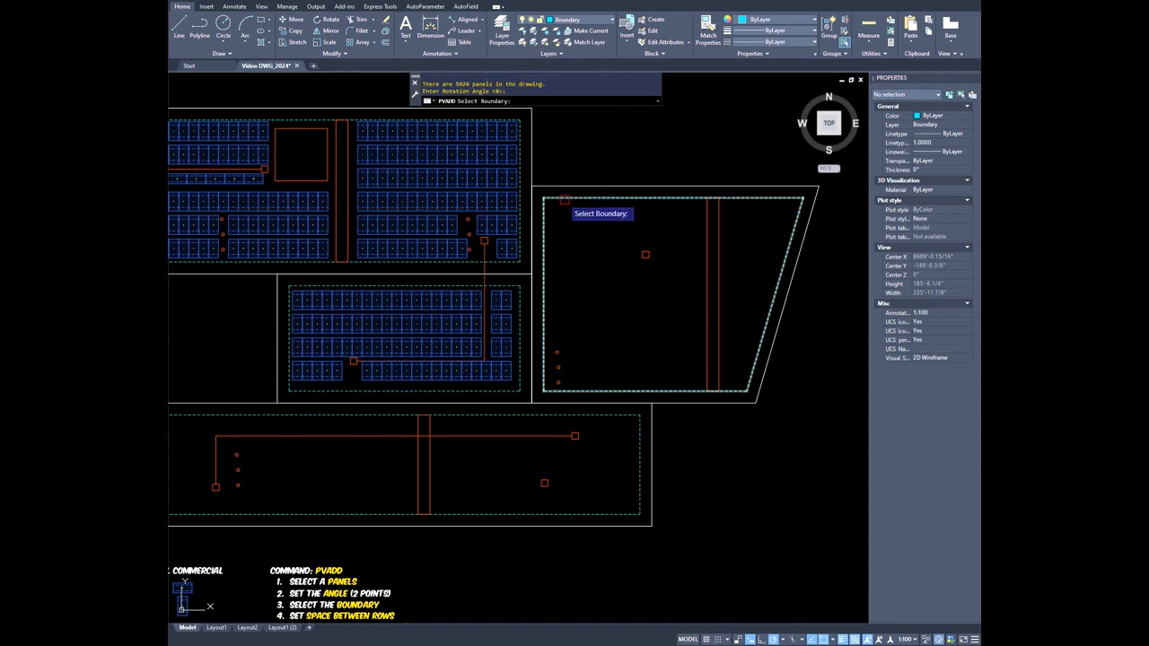
pyautogui.click(564, 198)
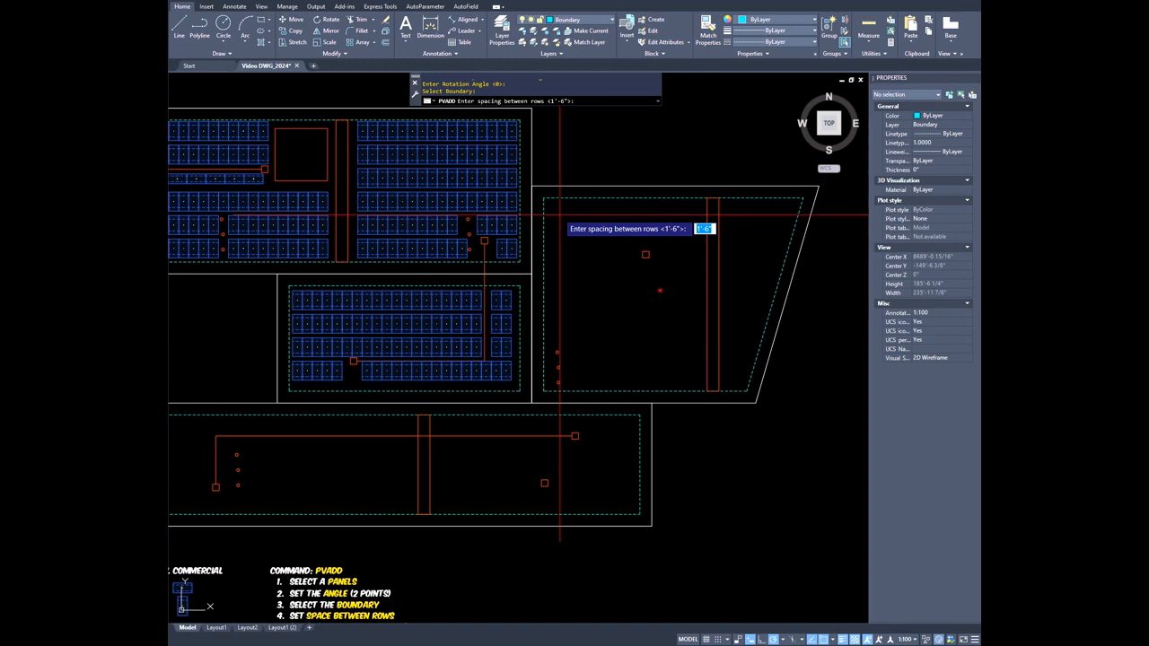
pyautogui.write('0.25')
pyautogui.press('Return')
pyautogui.write('0.25')
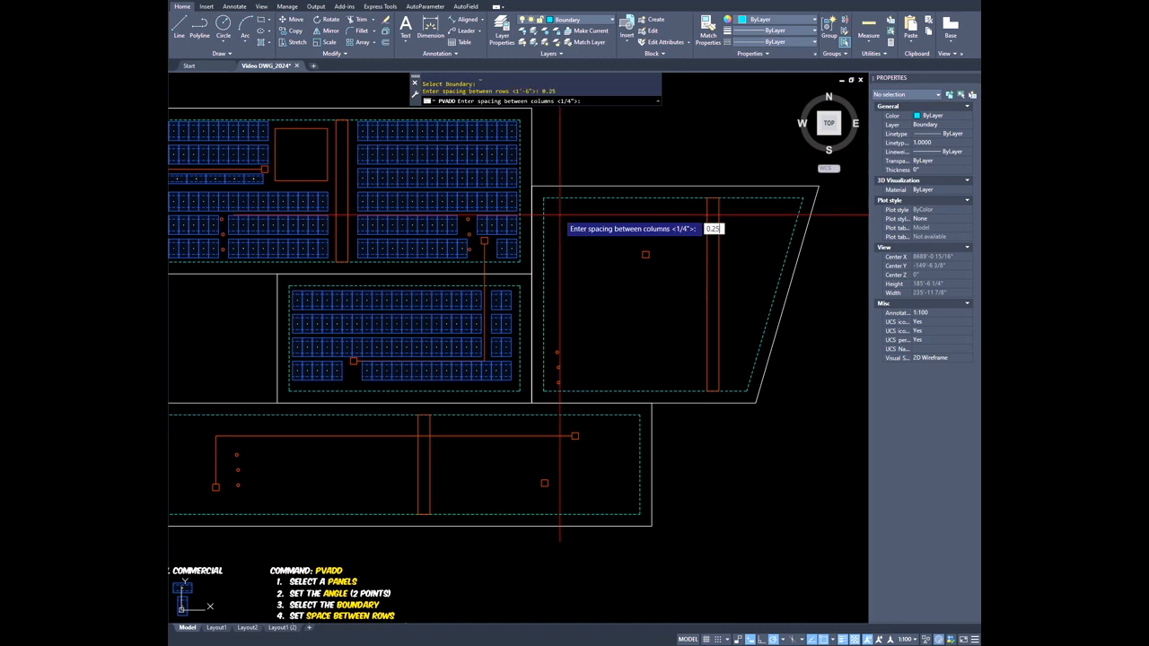
pyautogui.press('Return')
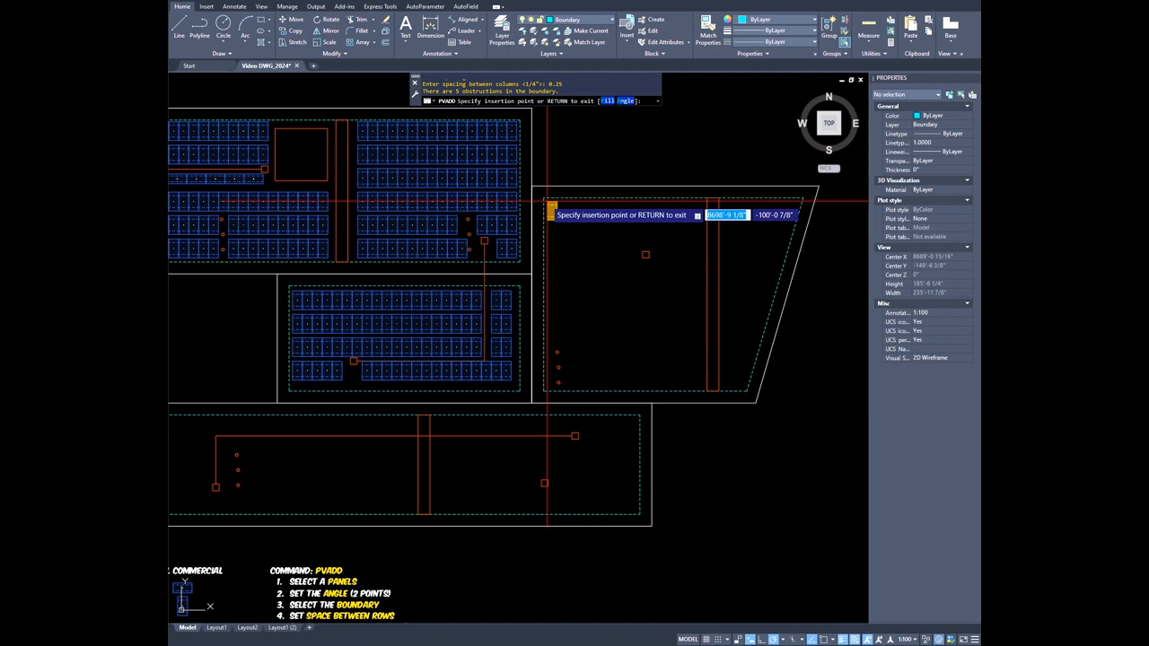
# - Fill the slanted right roof section with portrait panels from its upper-left setback corner to beyond its lower-right corner, and exit PVADD
pyautogui.click(549, 213)
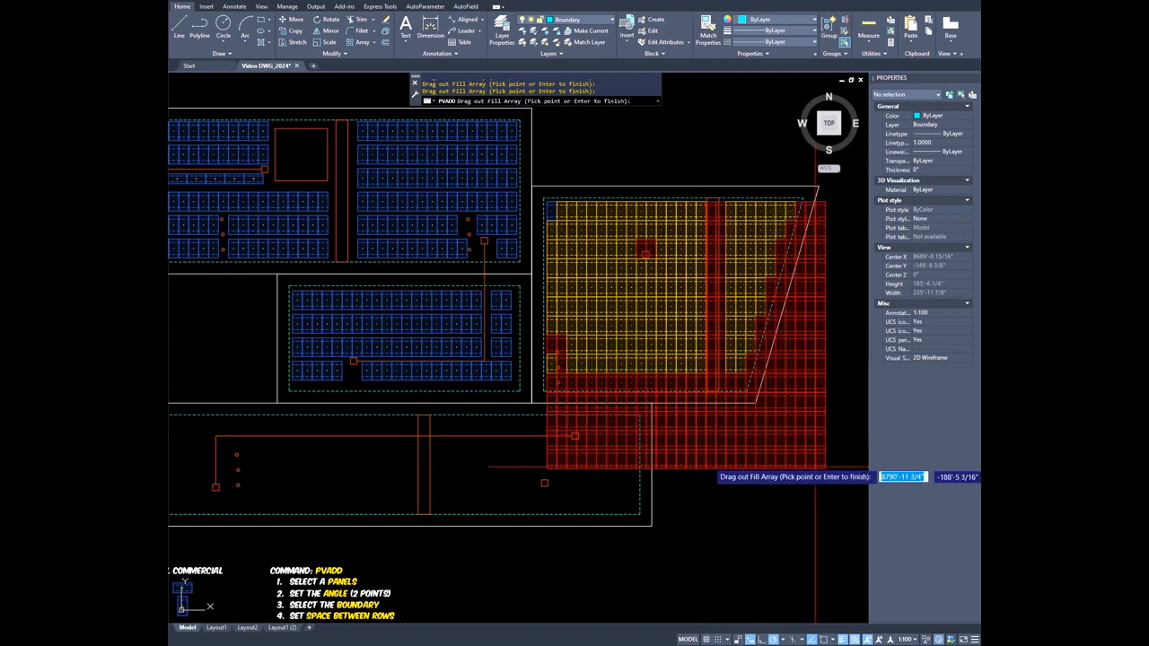
pyautogui.click(813, 415)
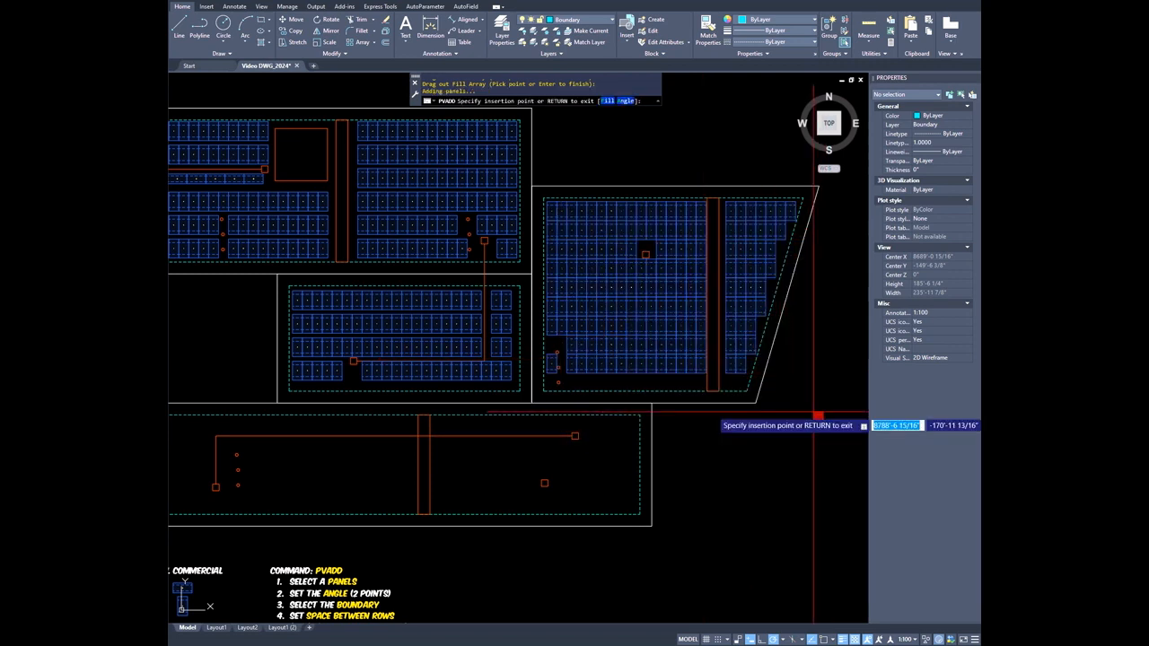
pyautogui.scroll(2, 584, 453)
pyautogui.moveTo(410, 433)
pyautogui.mouseDown(button='middle')
pyautogui.moveTo(458, 430)
pyautogui.moveTo(295, 456)
pyautogui.mouseUp(button='middle')
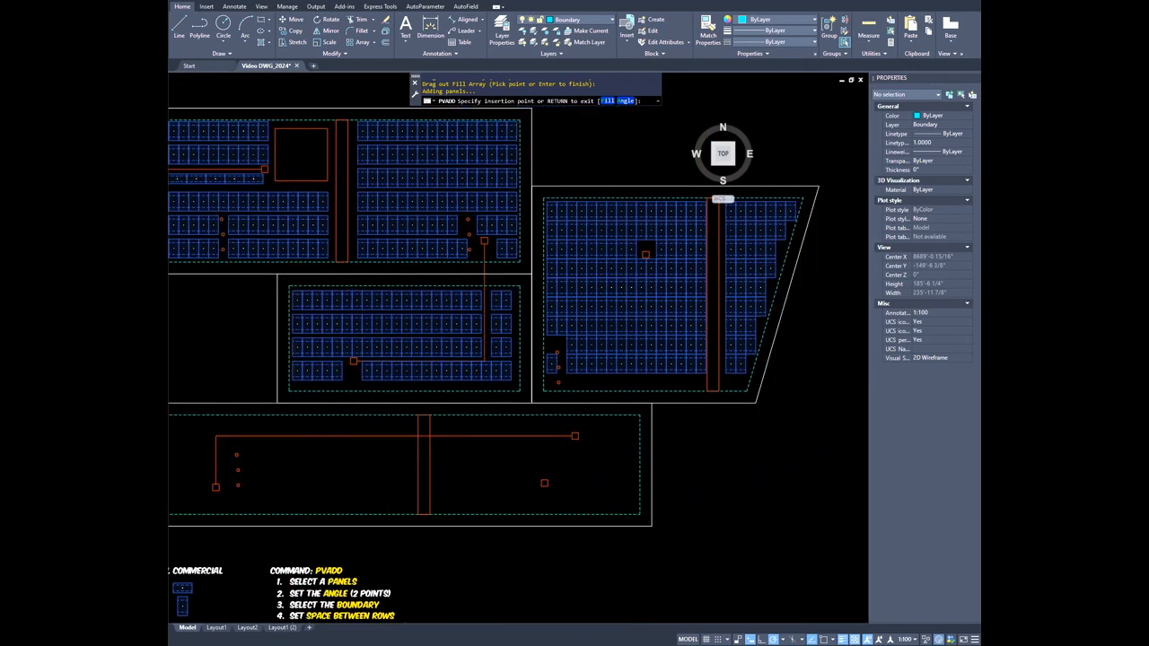
pyautogui.press('Return')
pyautogui.moveTo(387, 380); pyautogui.dragTo(441, 407, button='middle')
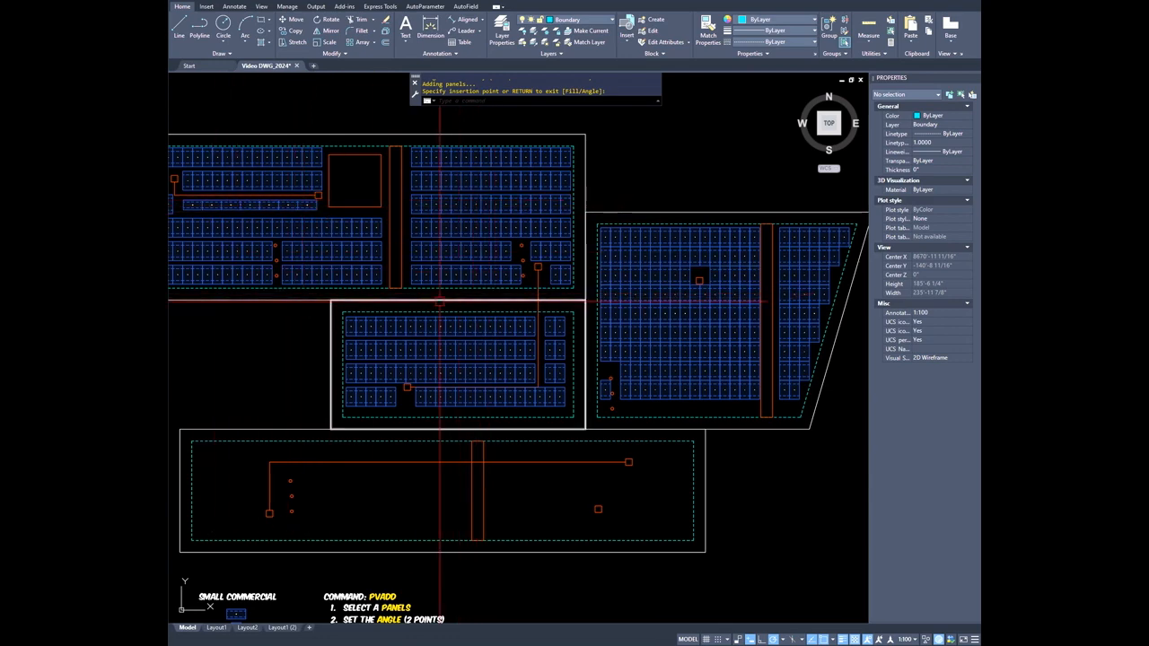
pyautogui.scroll(-2, 711, 364)
pyautogui.moveTo(714, 363); pyautogui.dragTo(678, 378, button='middle')
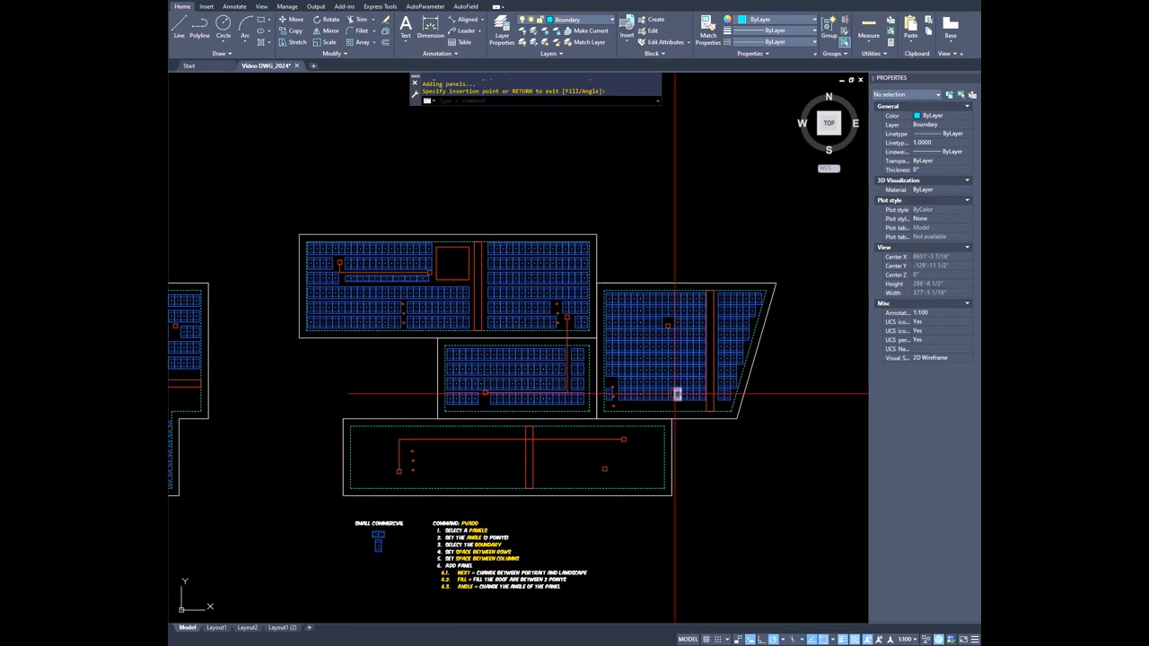
pyautogui.moveTo(512, 345); pyautogui.dragTo(519, 334, button='middle')
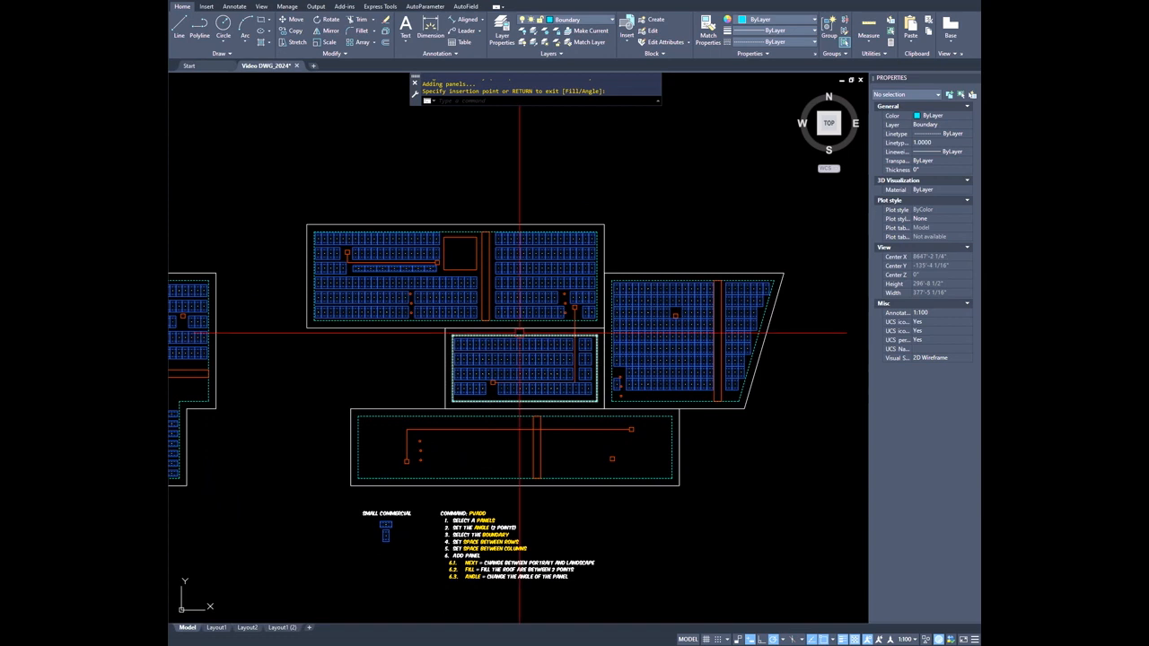